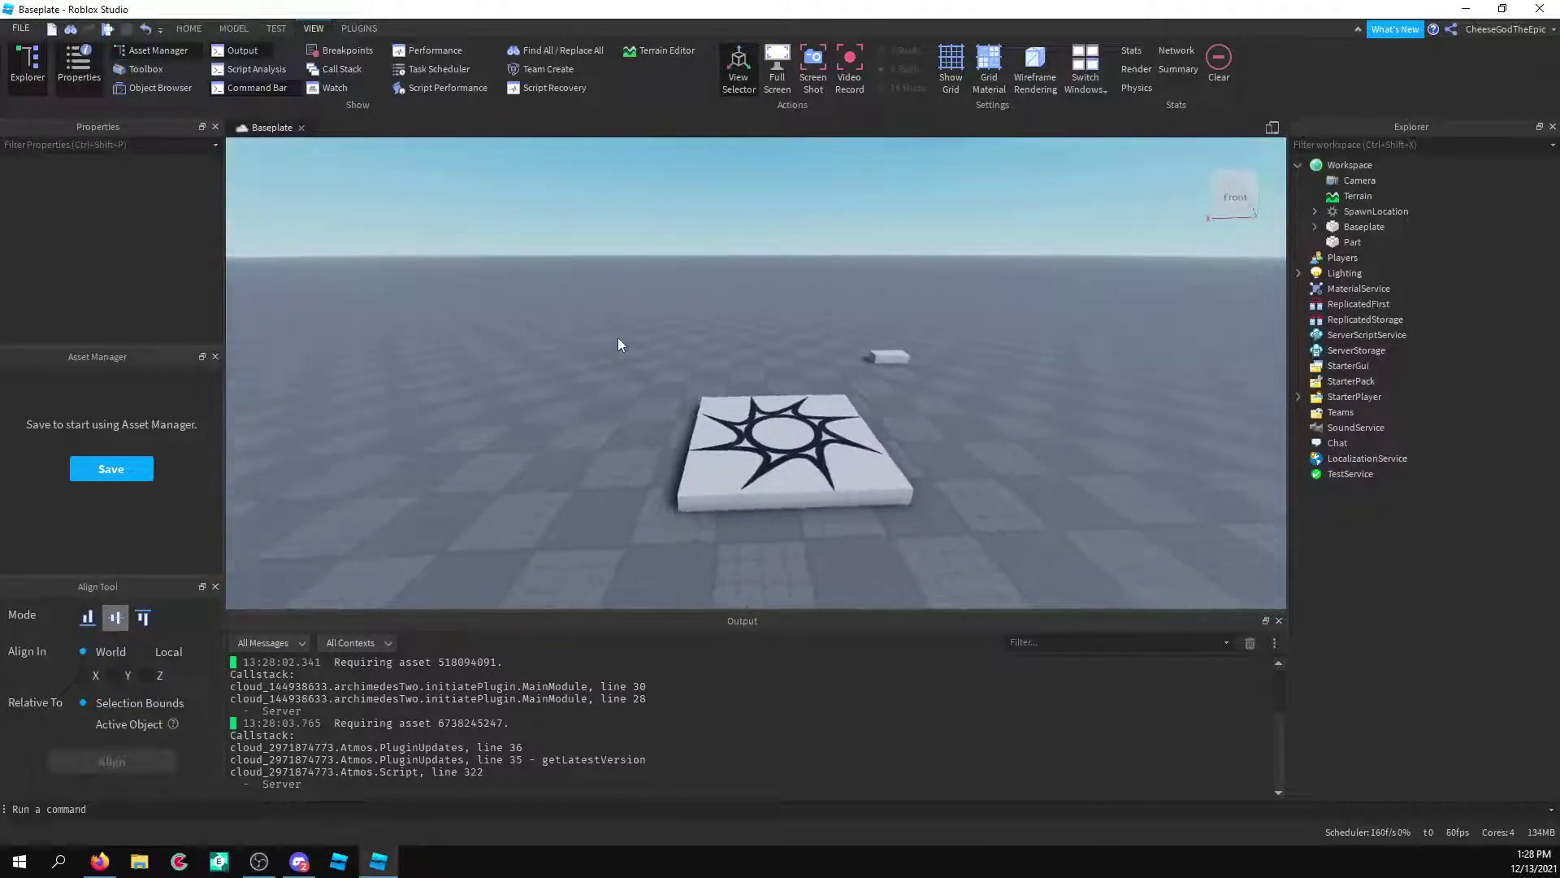
Examine the small Part near the spawn location.
{"action": "key", "text": "w"}
{"action": "key", "text": "a"}
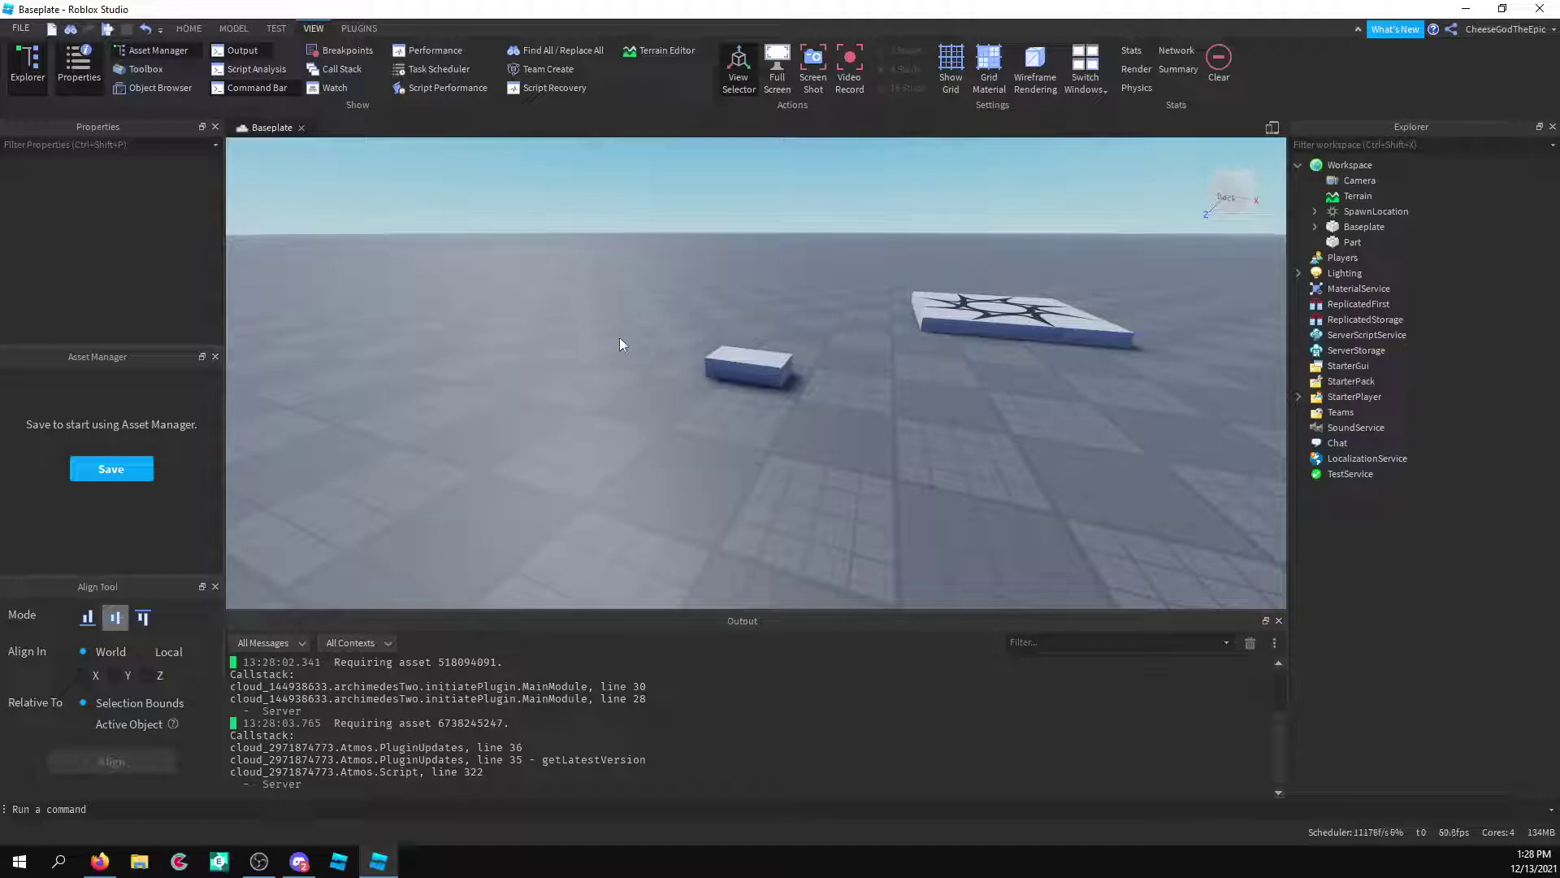
{"action": "left_click", "coordinate": [753, 350]}
{"action": "left_click", "coordinate": [860, 448]}
{"action": "key", "text": "w"}
{"action": "right_click_drag", "start_coordinate": [798, 418], "coordinate": [776, 386]}
{"action": "key", "text": "s"}
Insert a SelectionBox into the Part.
{"action": "left_click", "coordinate": [769, 390]}
{"action": "scroll", "coordinate": [756, 382], "scroll_direction": "up", "scroll_amount": 5}
{"action": "scroll", "coordinate": [1053, 354], "scroll_direction": "down", "scroll_amount": 4}
{"action": "scroll", "coordinate": [1061, 325], "scroll_direction": "up", "scroll_amount": 3}
{"action": "scroll", "coordinate": [1066, 299], "scroll_direction": "down", "scroll_amount": 2}
{"action": "mouse_move", "coordinate": [1382, 250]}
{"action": "key", "text": "d"}
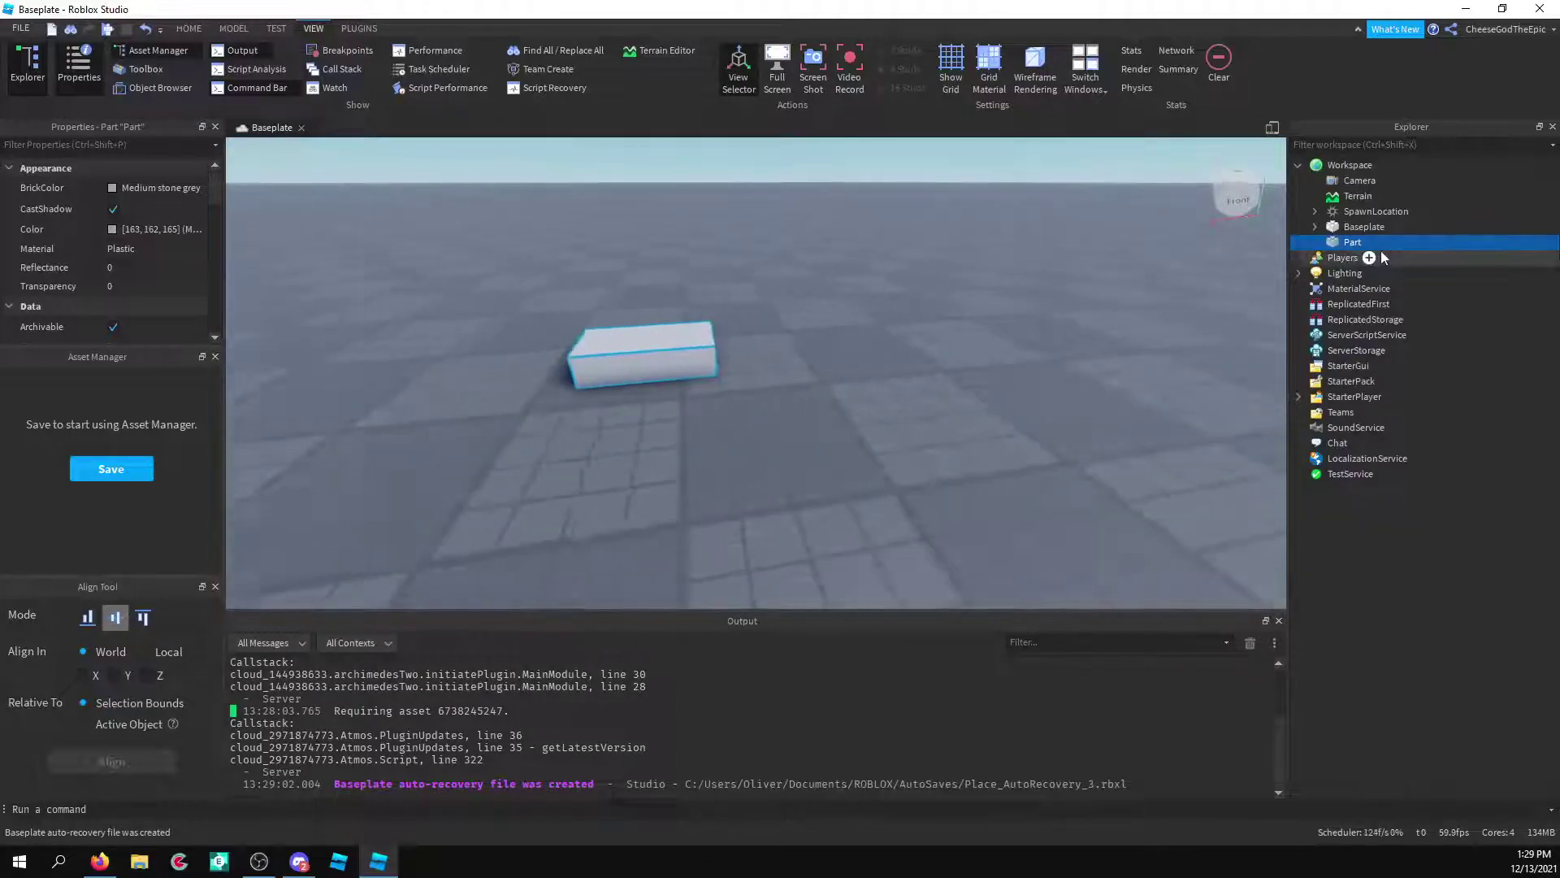
{"action": "key", "text": "a"}
{"action": "key", "text": "s"}
{"action": "key", "text": "d"}
{"action": "key", "text": "a"}
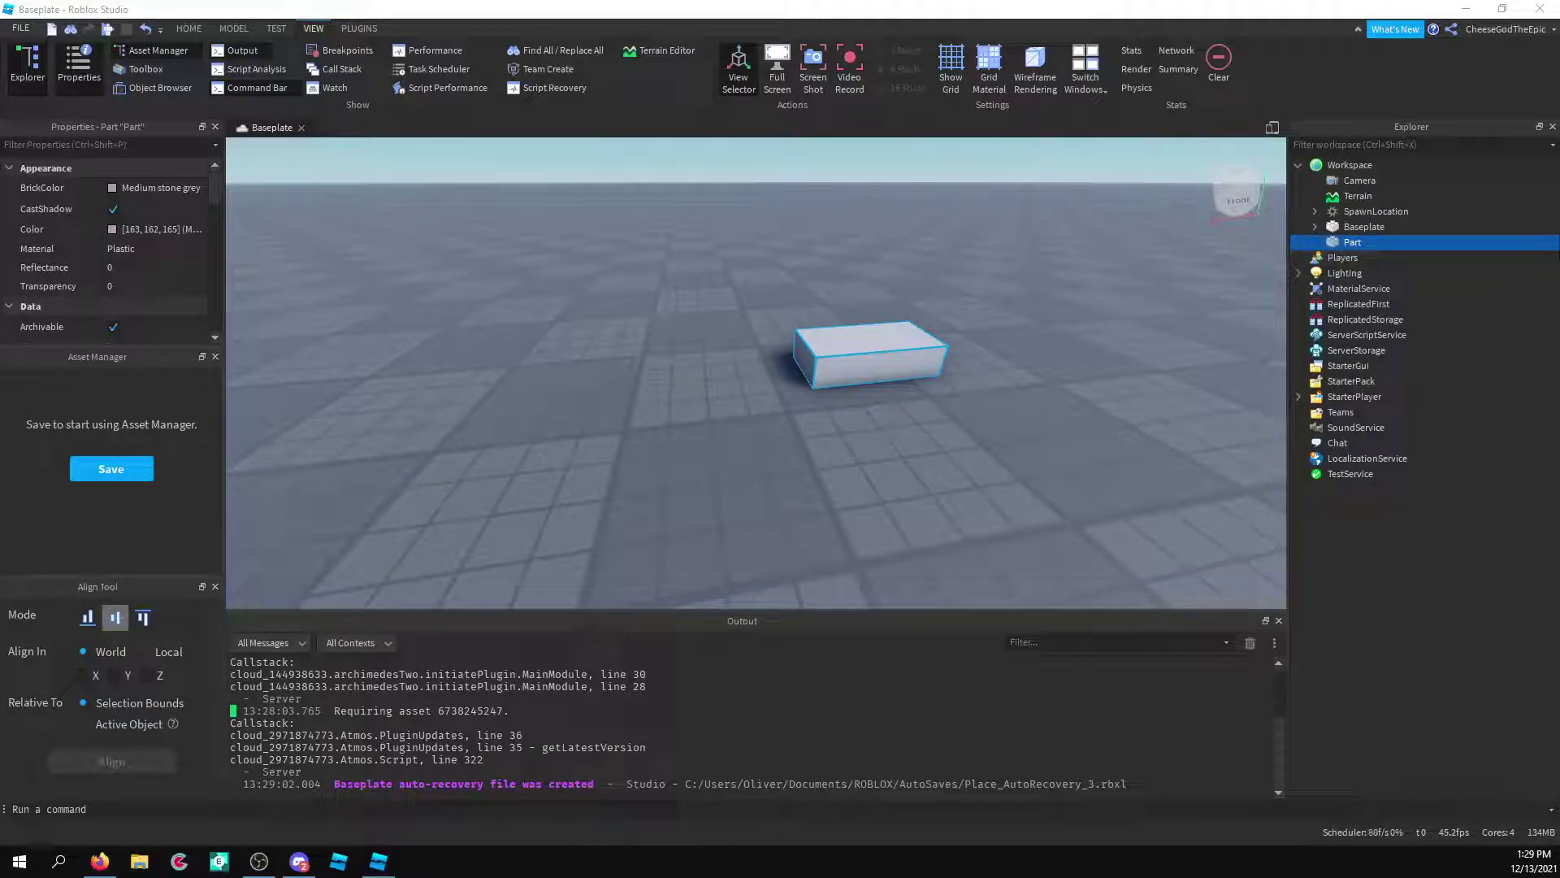
{"action": "key", "text": "Return"}
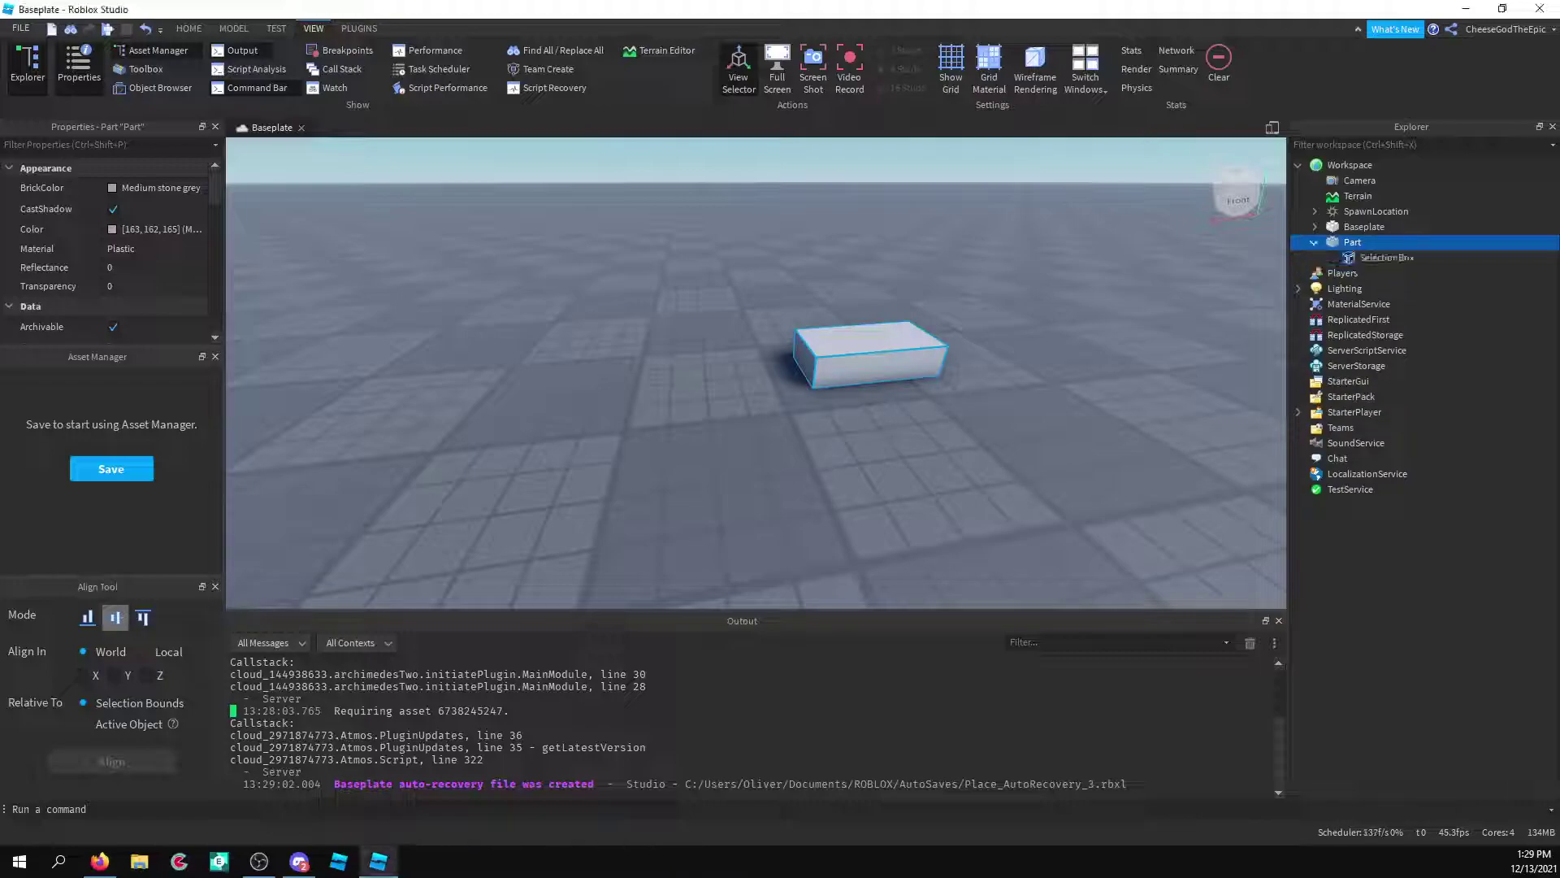
Assign the Part as the SelectionBox's Adornee.
{"action": "left_click", "coordinate": [1399, 256]}
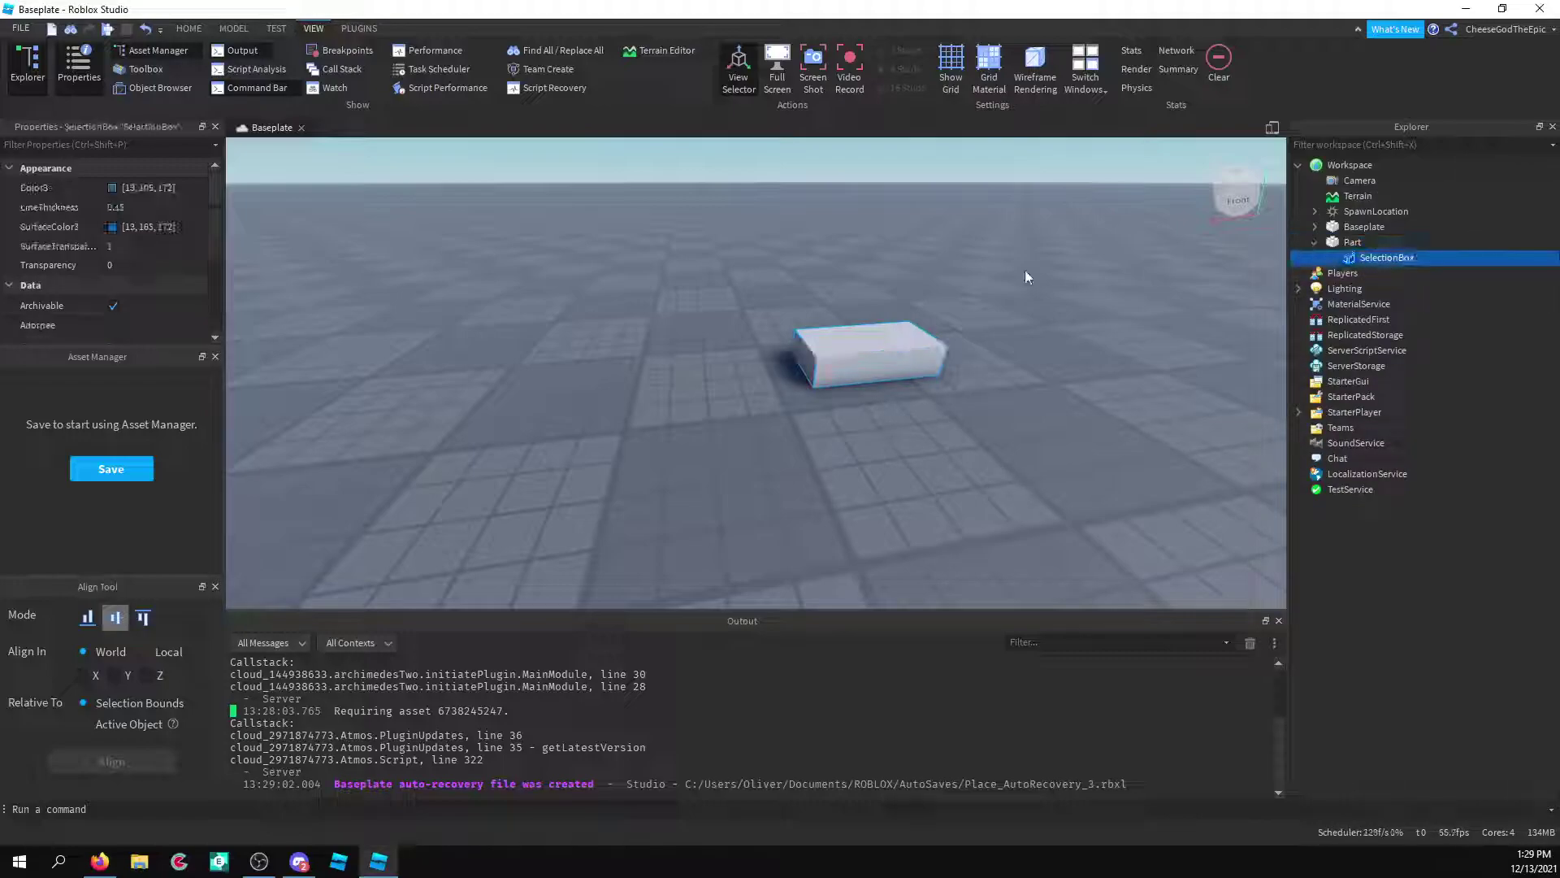
{"action": "right_click_drag", "start_coordinate": [941, 366], "coordinate": [940, 366]}
{"action": "key", "text": "w"}
{"action": "key", "text": "a"}
{"action": "scroll", "coordinate": [18, 261], "scroll_direction": "down", "scroll_amount": 2}
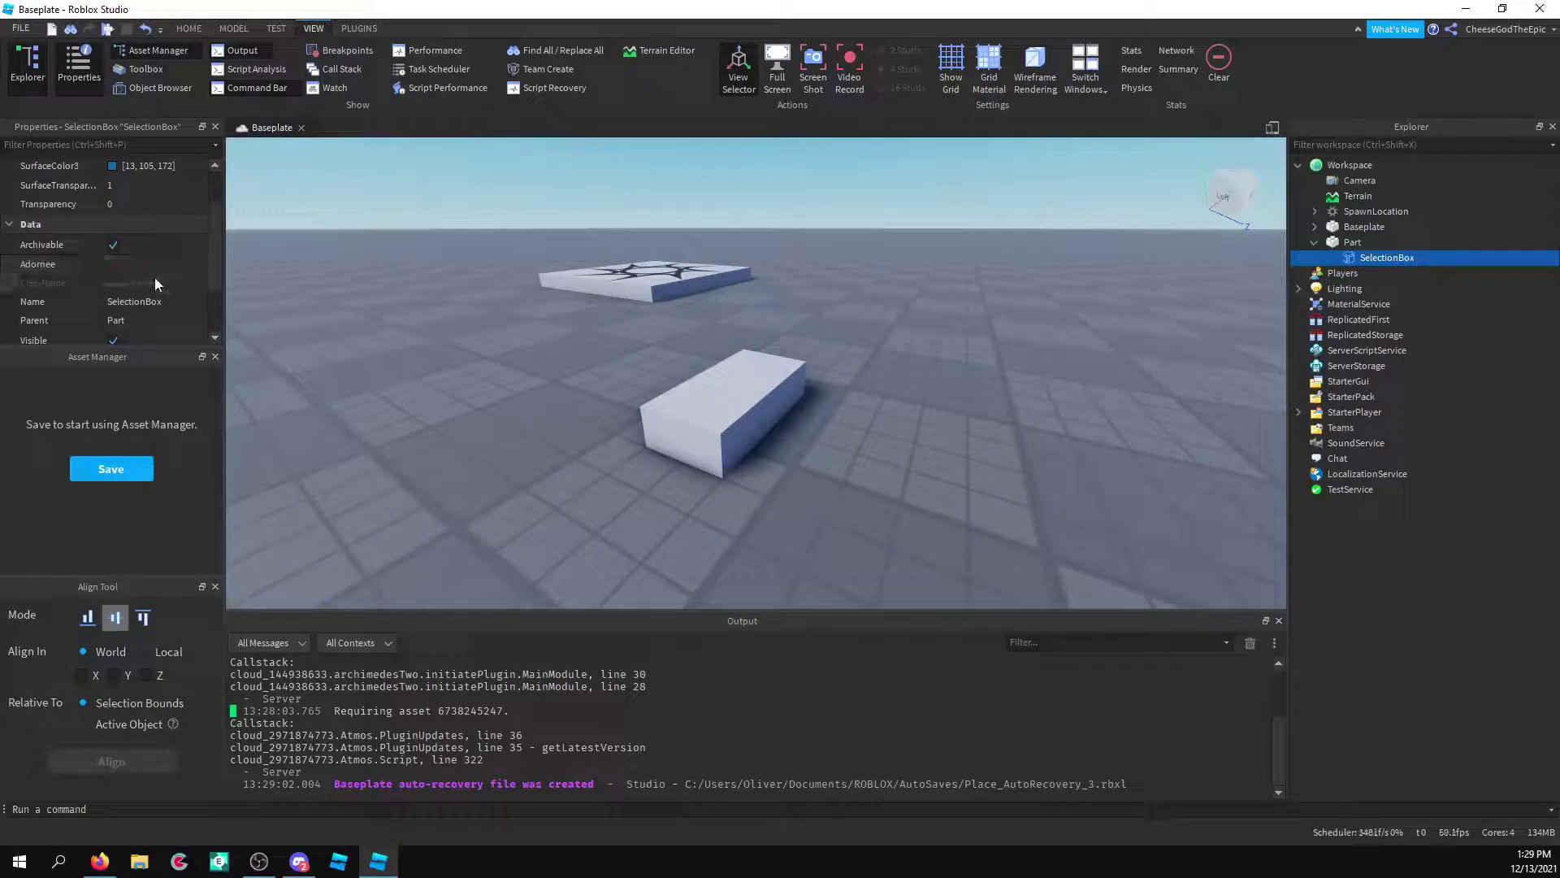
{"action": "left_click", "coordinate": [45, 264]}
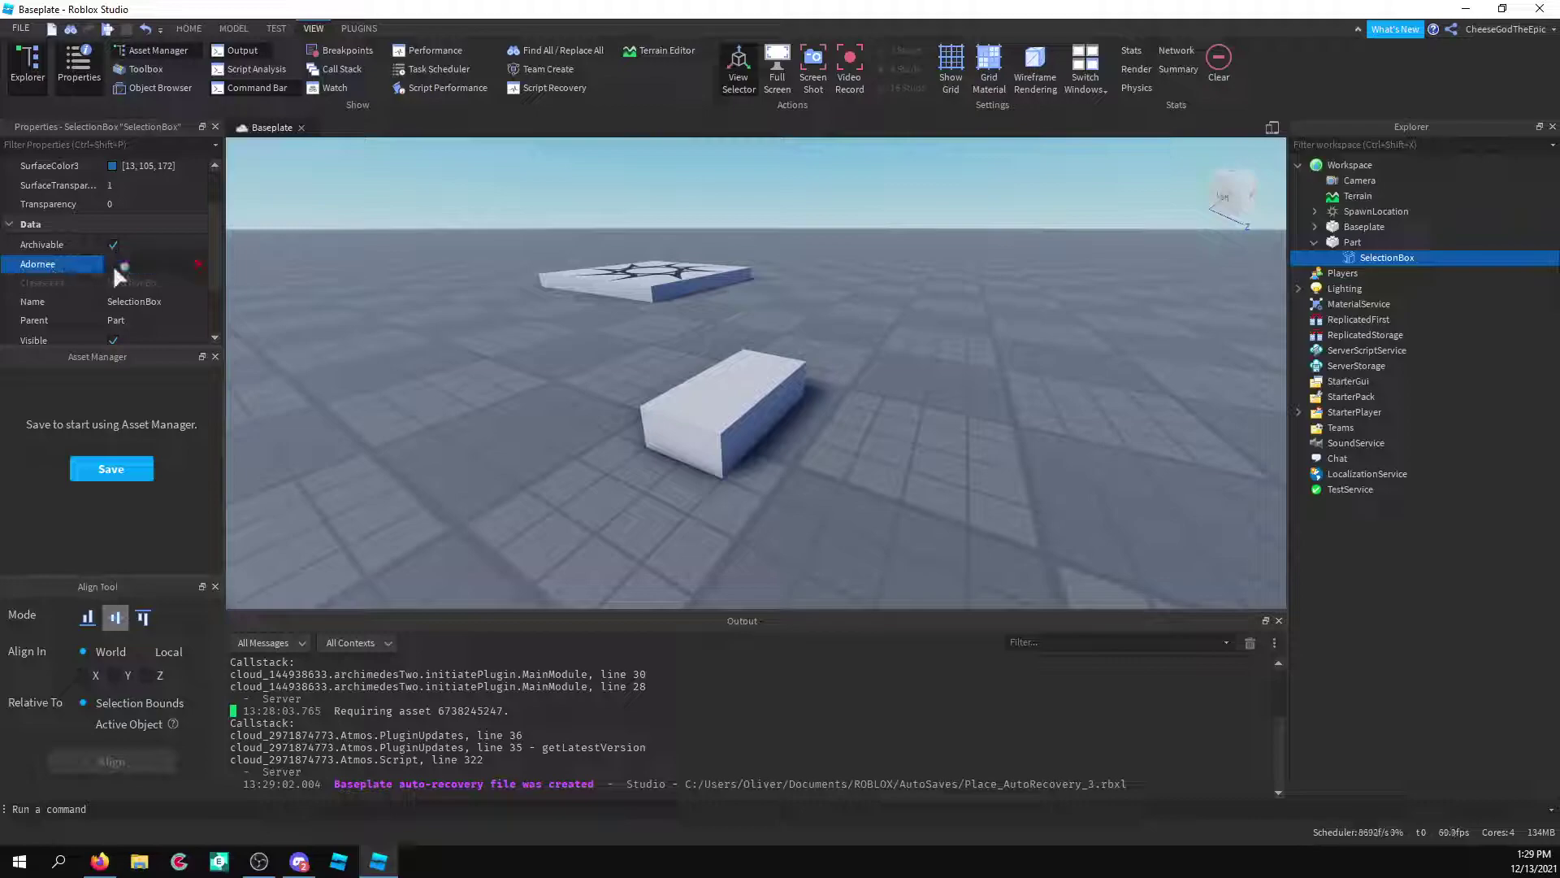
{"action": "left_click", "coordinate": [1355, 242]}
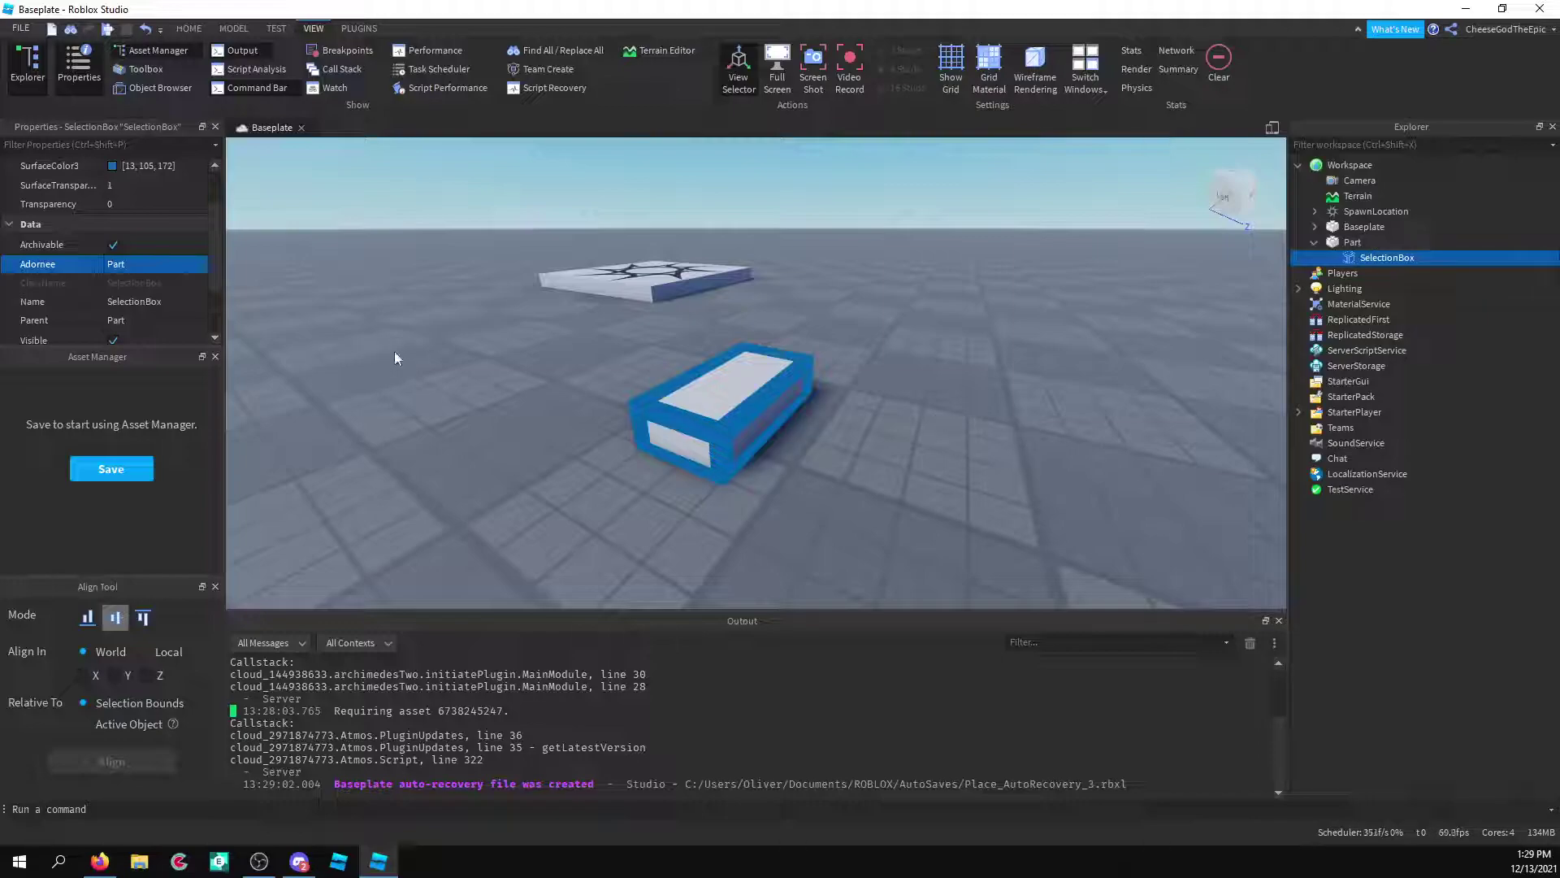
{"action": "mouse_move", "coordinate": [745, 450]}
{"action": "left_mouse_down"}
{"action": "mouse_move", "coordinate": [902, 318]}
{"action": "mouse_move", "coordinate": [651, 373]}
{"action": "mouse_move", "coordinate": [731, 443]}
{"action": "left_mouse_up"}
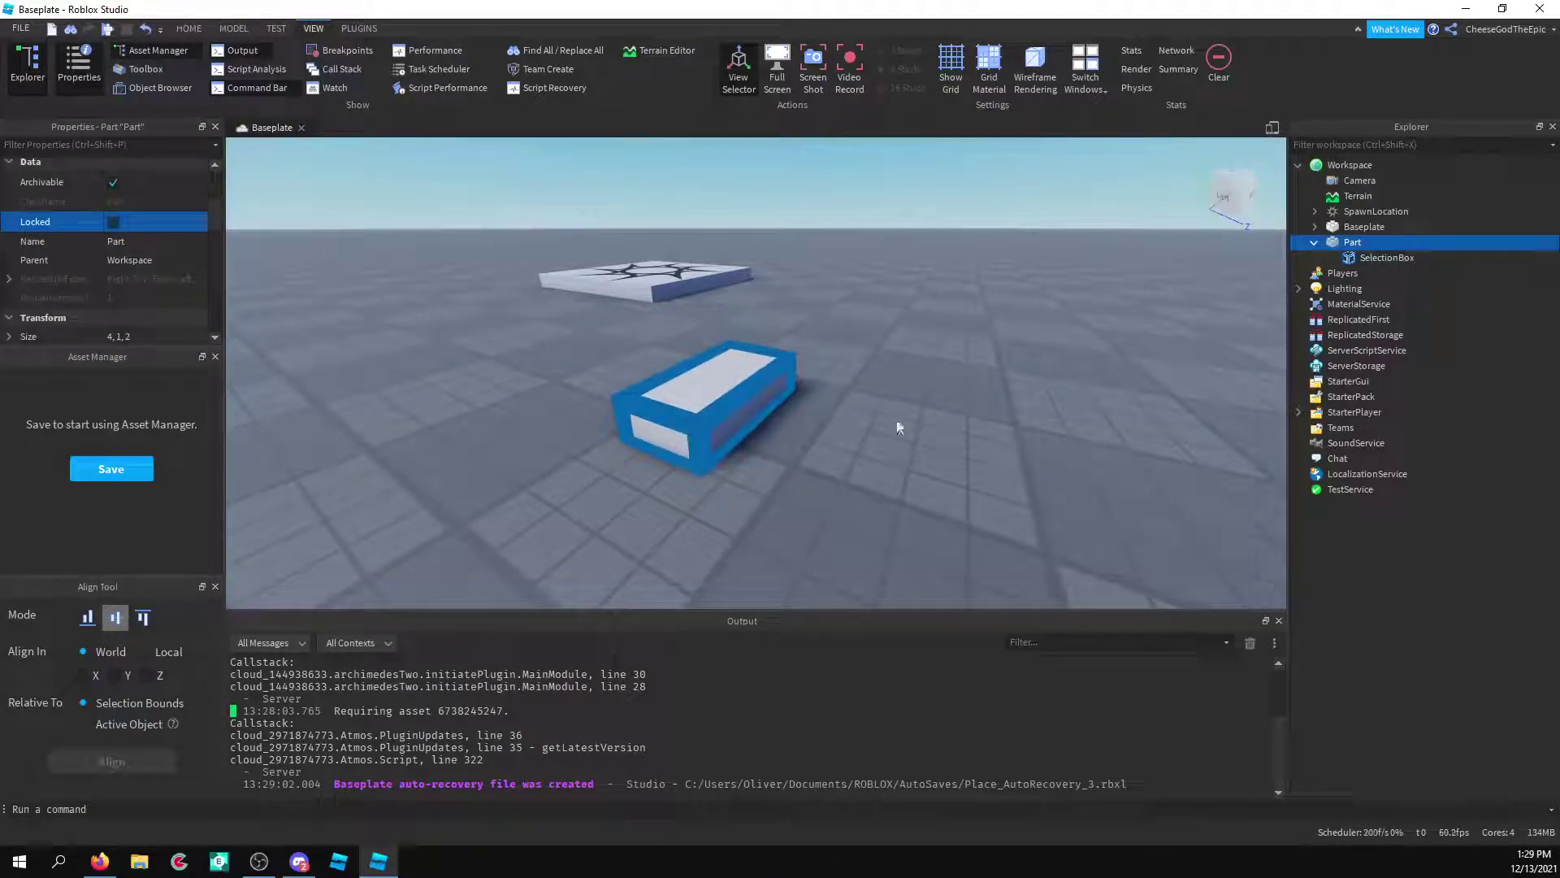
Set the SelectionBox's SurfaceTransparency to 0.
{"action": "left_click", "coordinate": [1385, 258]}
{"action": "scroll", "coordinate": [159, 227], "scroll_direction": "up", "scroll_amount": 3}
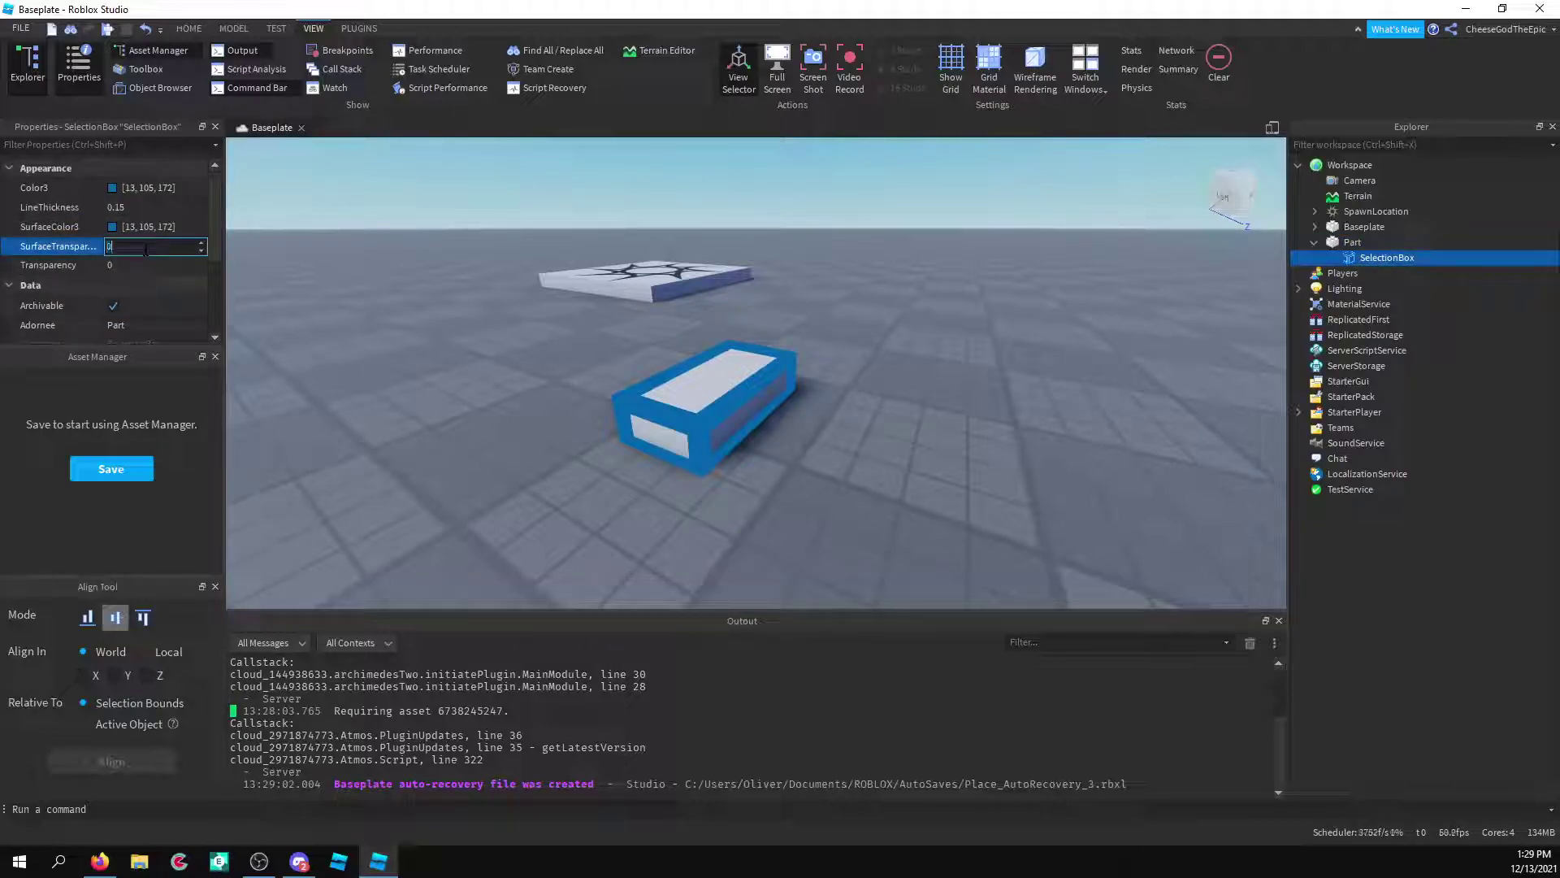
{"action": "left_click", "coordinate": [145, 246]}
{"action": "type", "text": "0"}
{"action": "key", "text": "Return"}
Set the SelectionBox's SurfaceTransparency back to 1 and select the Part.
{"action": "left_click", "coordinate": [144, 249]}
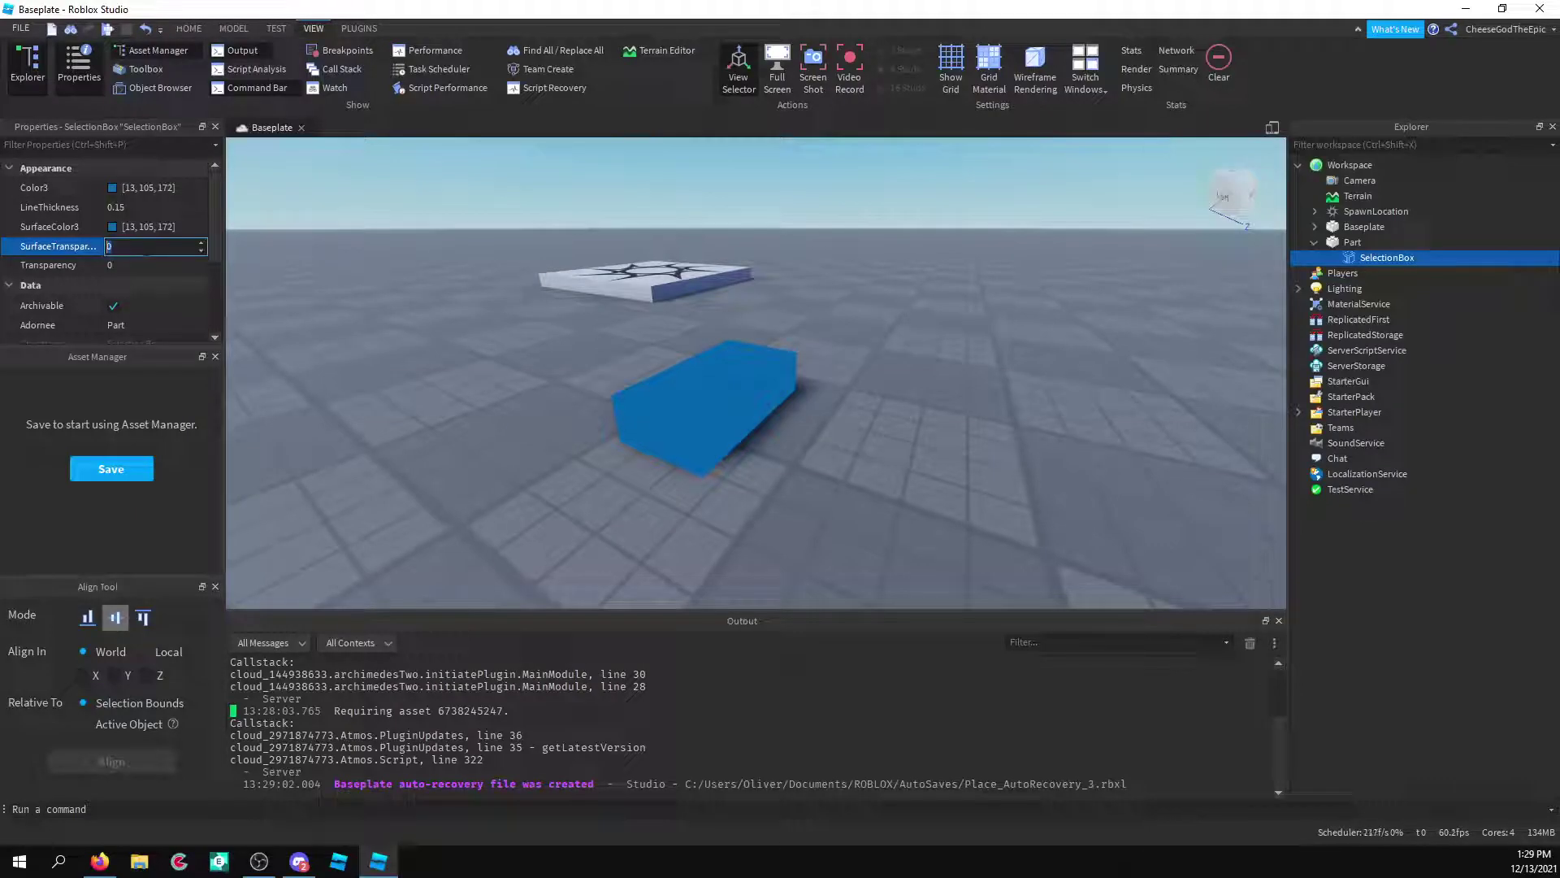
{"action": "type", "text": "1"}
{"action": "key", "text": "Return"}
{"action": "left_click", "coordinate": [534, 427]}
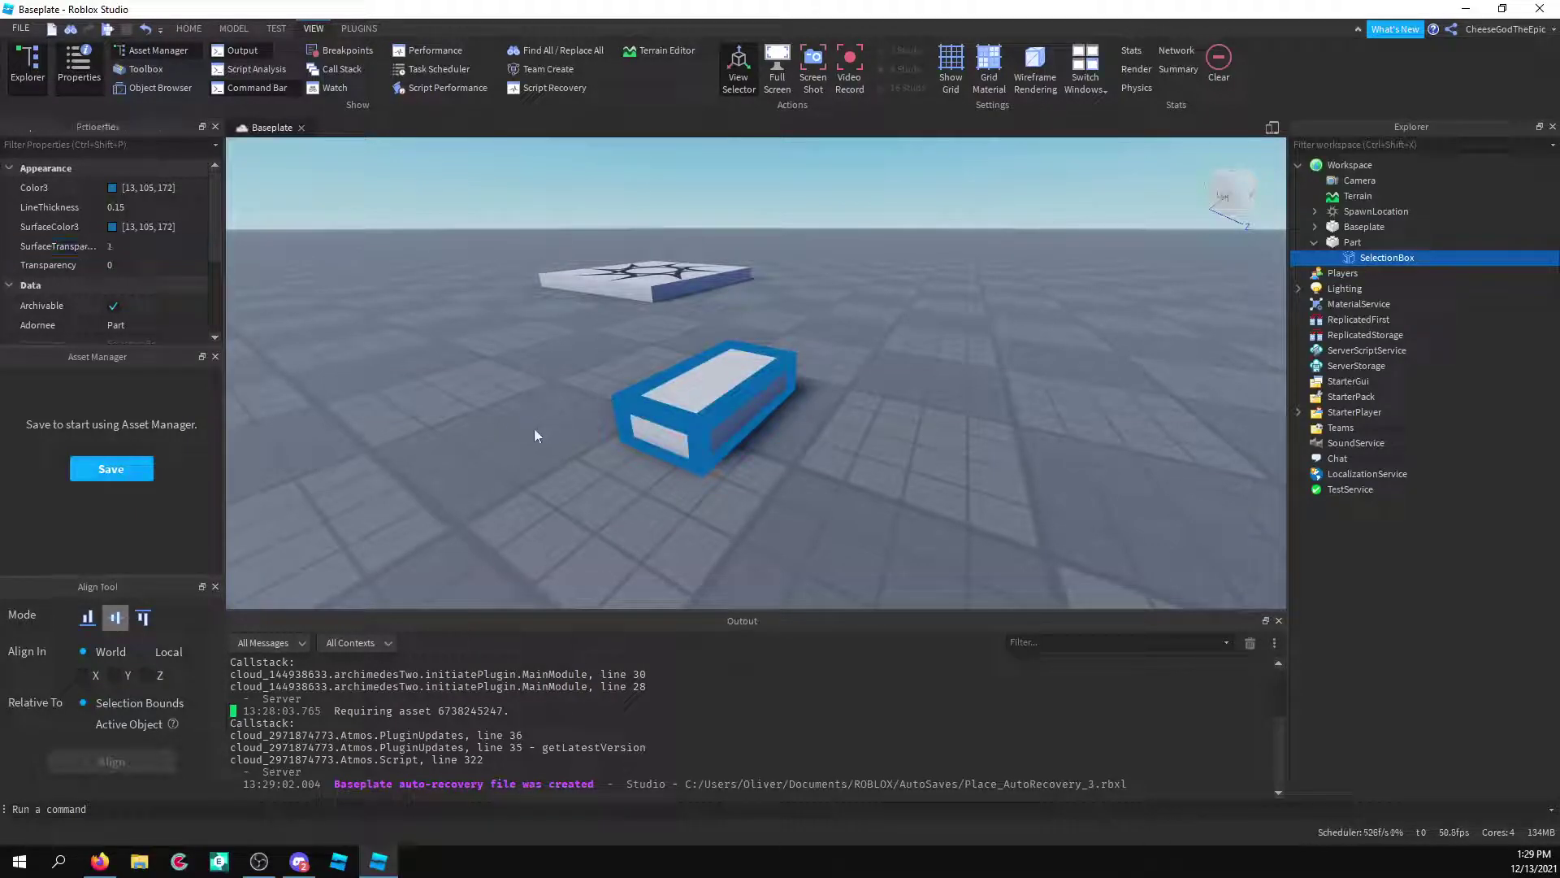
{"action": "right_click_drag", "start_coordinate": [534, 428], "coordinate": [534, 428]}
{"action": "key", "text": "a"}
{"action": "left_click", "coordinate": [731, 405]}
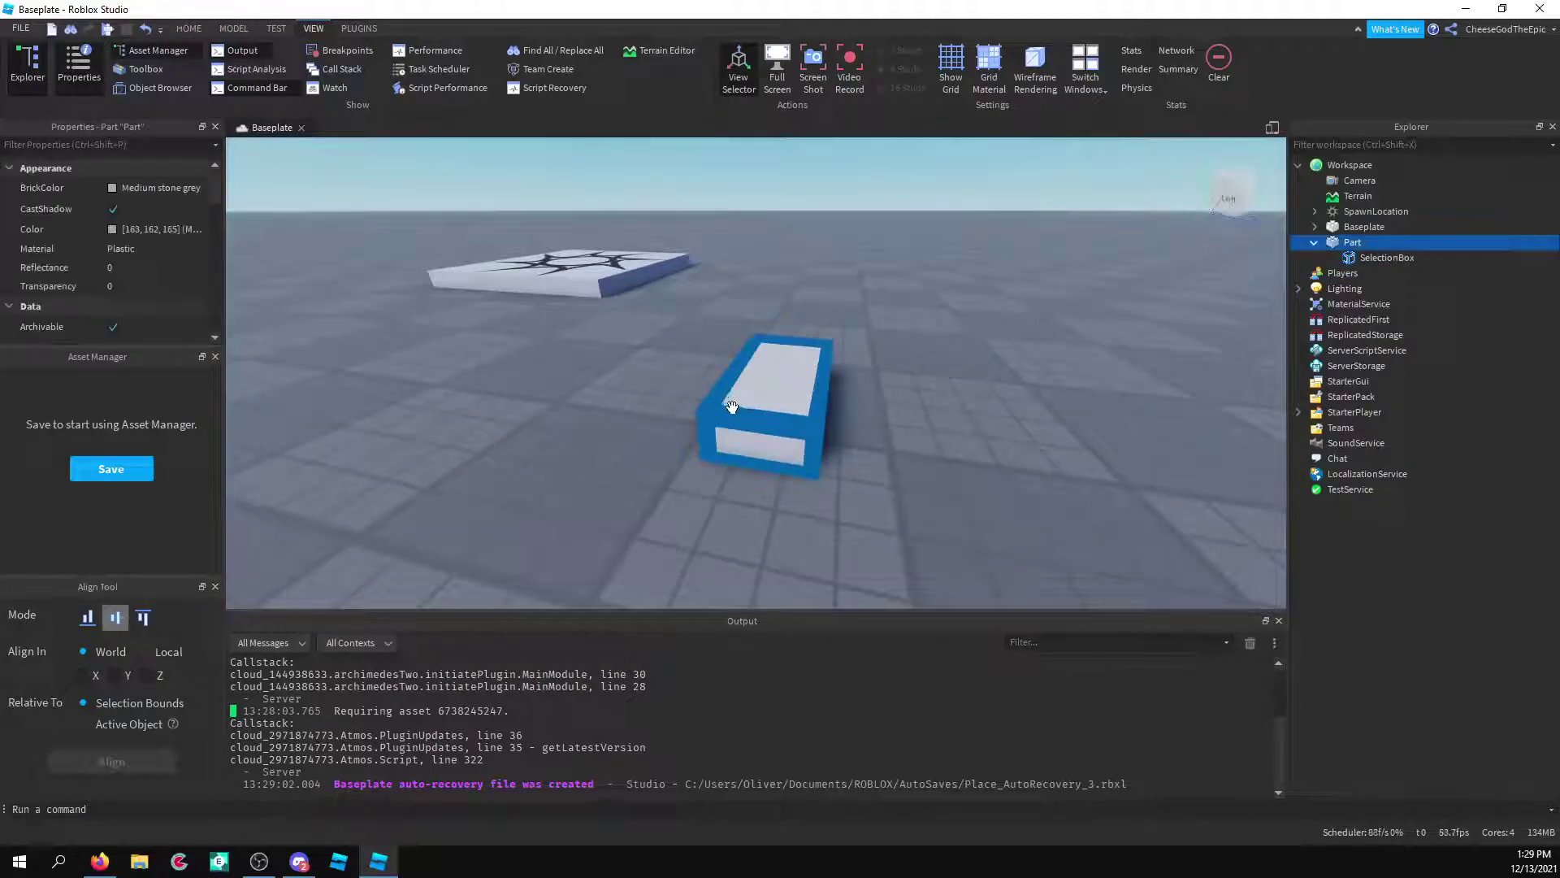
Set the SelectionBox's SurfaceTransparency to 0 again and inspect the Part's filled surfaces.
{"action": "left_click", "coordinate": [1406, 261]}
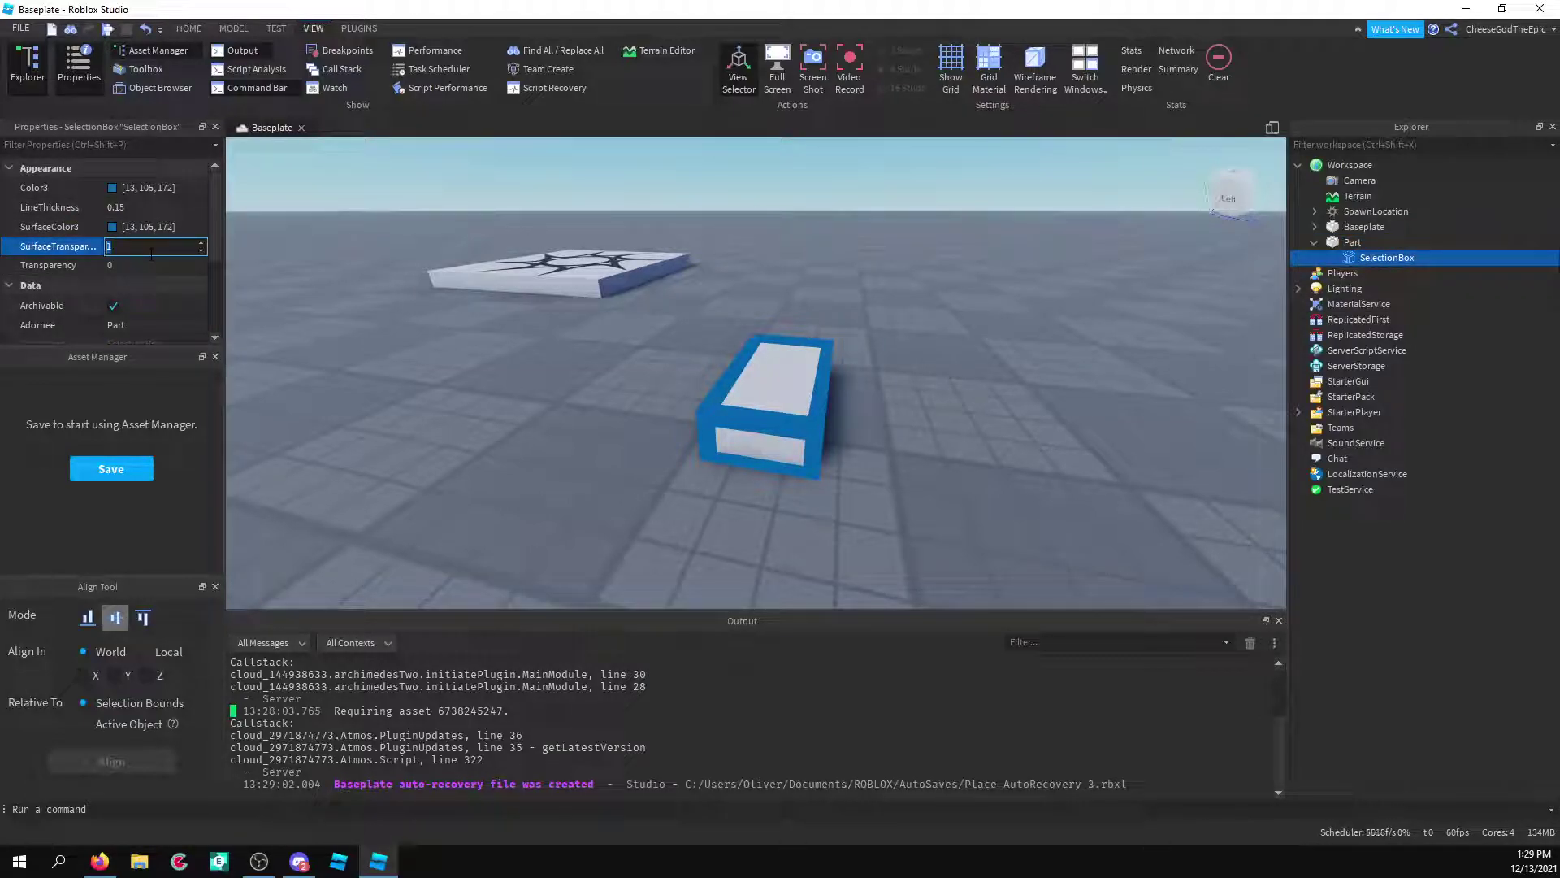
{"action": "key", "text": "Return"}
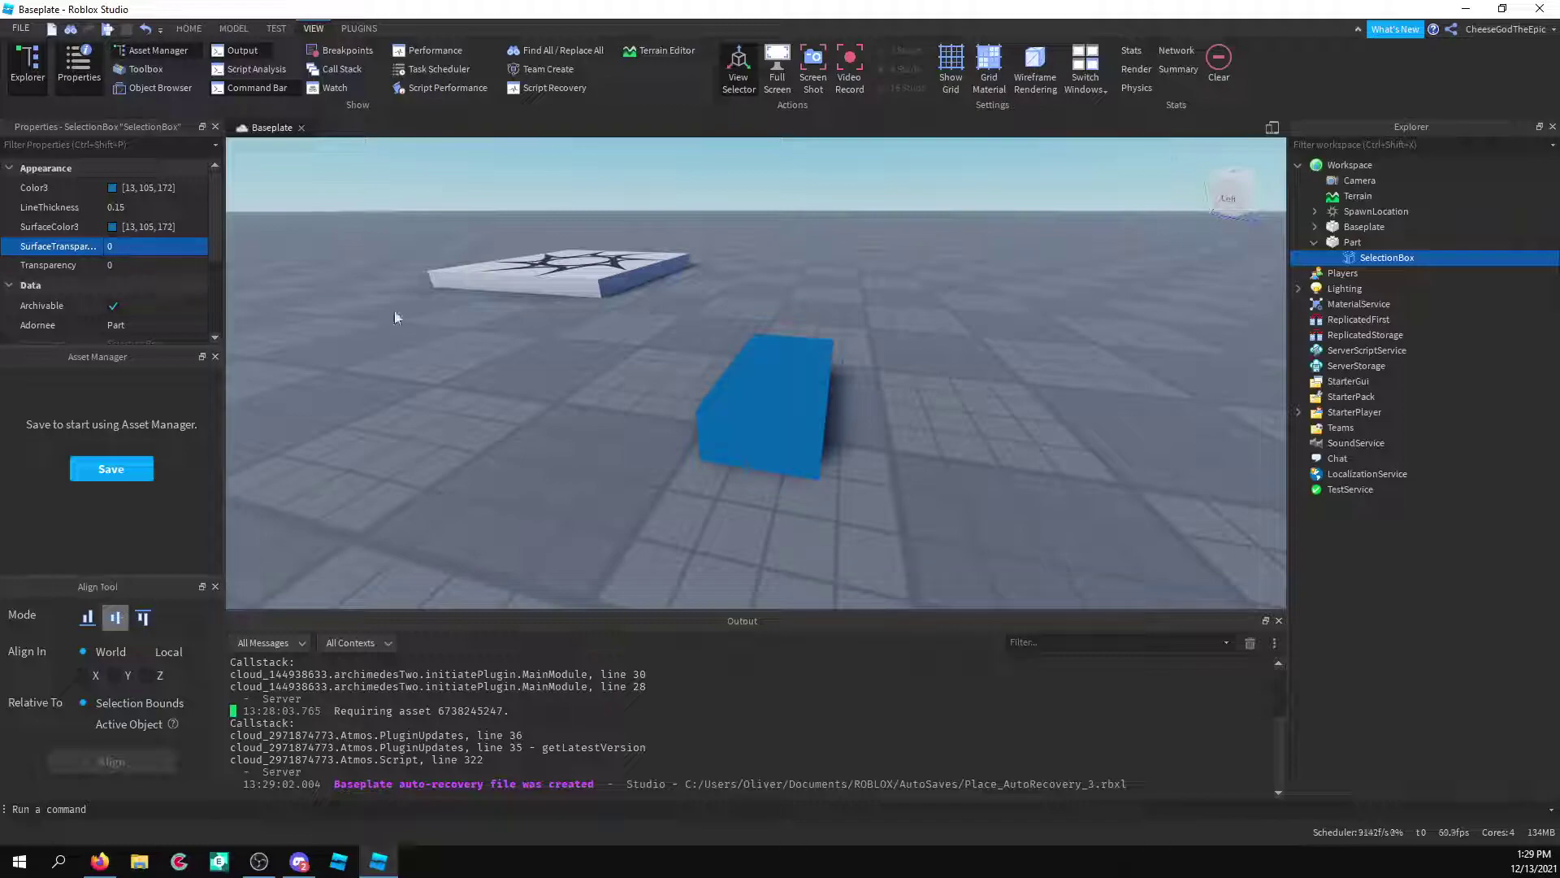
{"action": "key", "text": "w"}
{"action": "right_click_drag", "start_coordinate": [715, 345], "coordinate": [713, 345]}
{"action": "key", "text": "s"}
{"action": "key", "text": "w"}
{"action": "key", "text": "s"}
{"action": "key", "text": "s"}
{"action": "key", "text": "w"}
{"action": "key", "text": "s"}
{"action": "key", "text": "w"}
{"action": "key", "text": "e"}
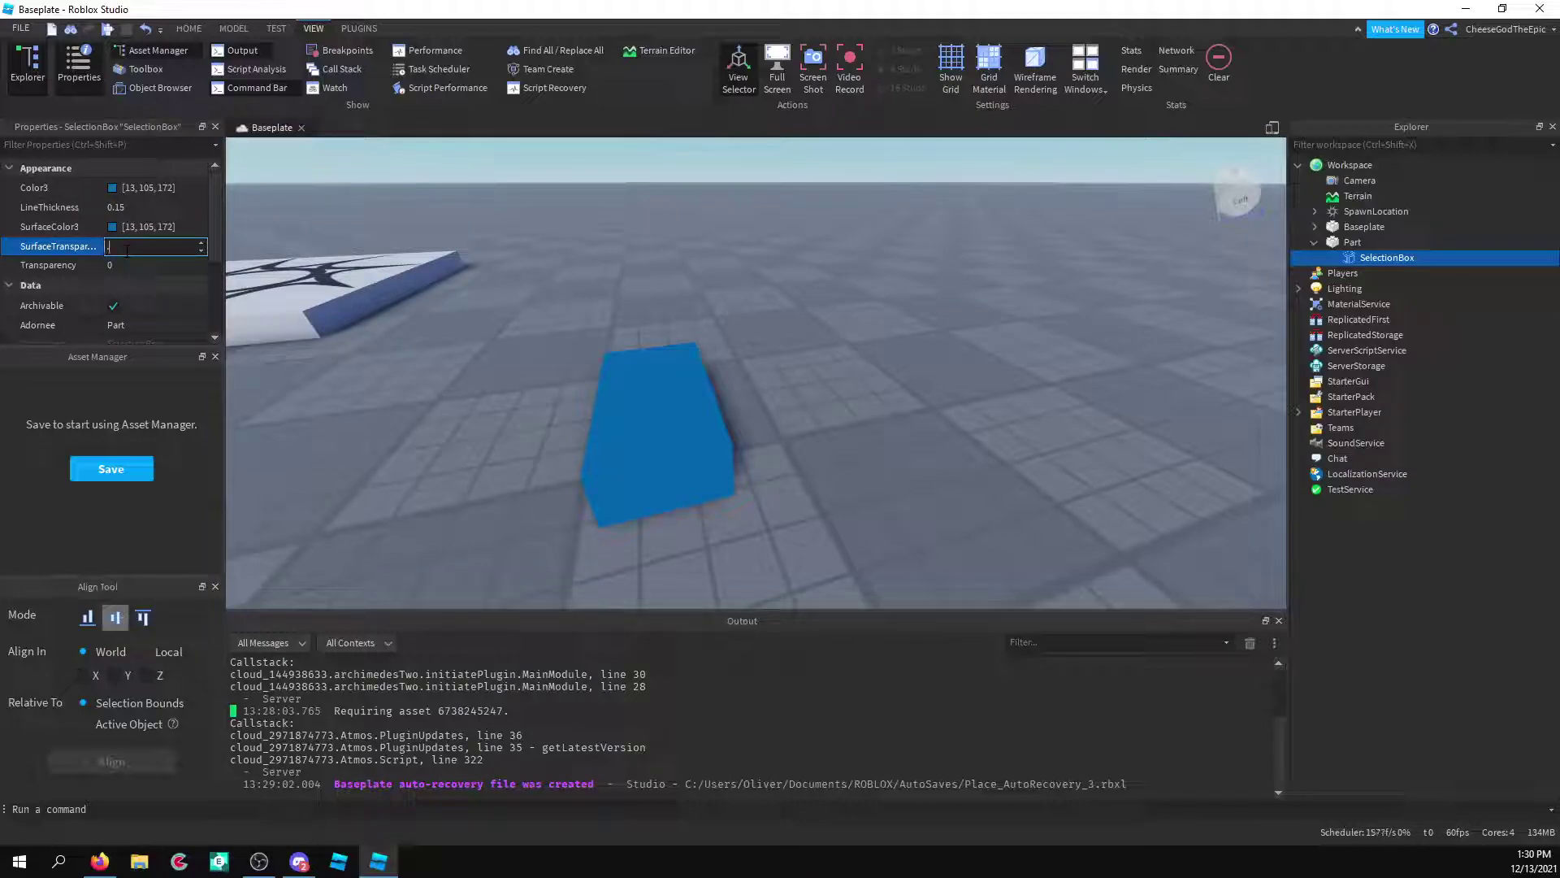
Set the SelectionBox's SurfaceTransparency to 0.5 and inspect the tint on the Part.
{"action": "type", "text": "0.5"}
{"action": "key", "text": "Return"}
{"action": "left_click", "coordinate": [724, 316]}
{"action": "key", "text": "a"}
{"action": "right_click_drag", "start_coordinate": [723, 315], "coordinate": [723, 317]}
{"action": "key", "text": "w"}
{"action": "key", "text": "d"}
{"action": "key", "text": "s"}
{"action": "key", "text": "w"}
{"action": "scroll", "coordinate": [724, 317], "scroll_direction": "down", "scroll_amount": 5}
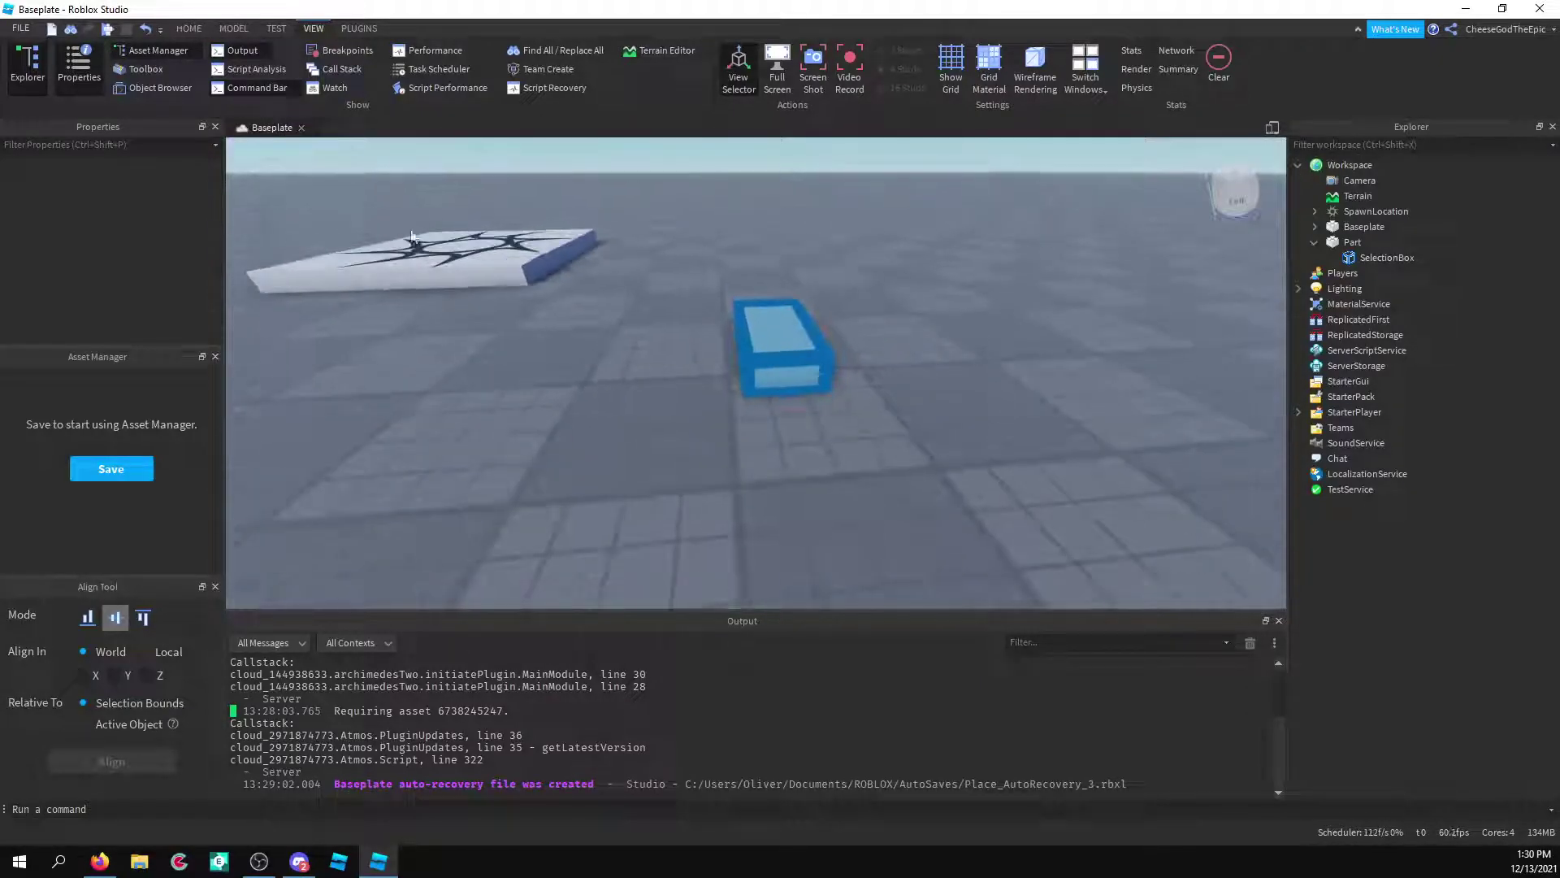
Set the SelectionBox's SurfaceTransparency to 1 and its Transparency to 0.5.
{"action": "left_click", "coordinate": [1351, 258]}
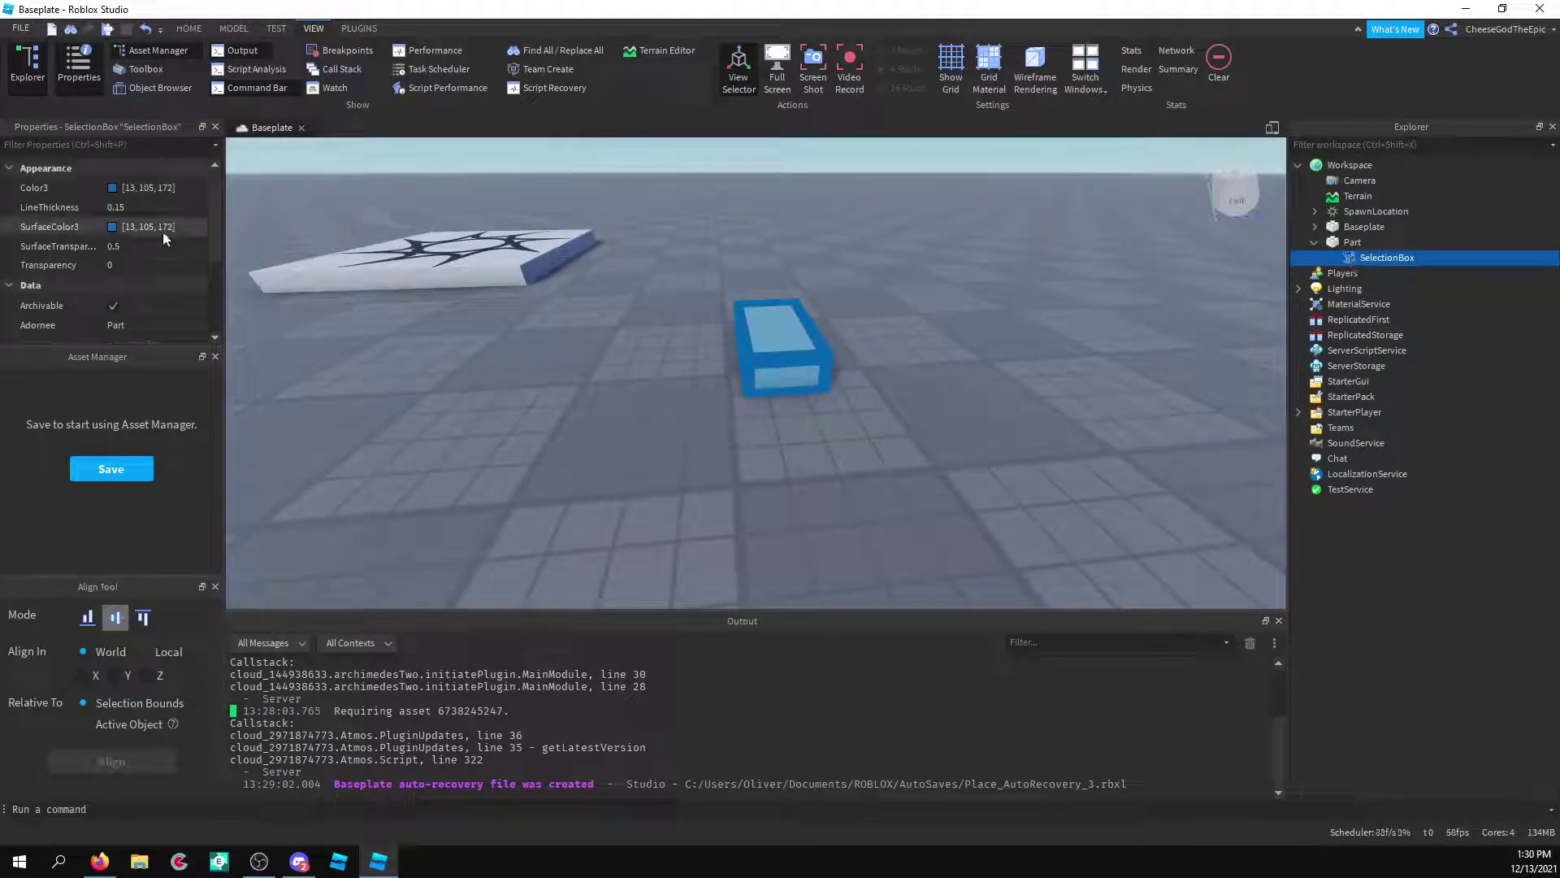
{"action": "left_click", "coordinate": [158, 241]}
{"action": "type", "text": "1"}
{"action": "key", "text": "Return"}
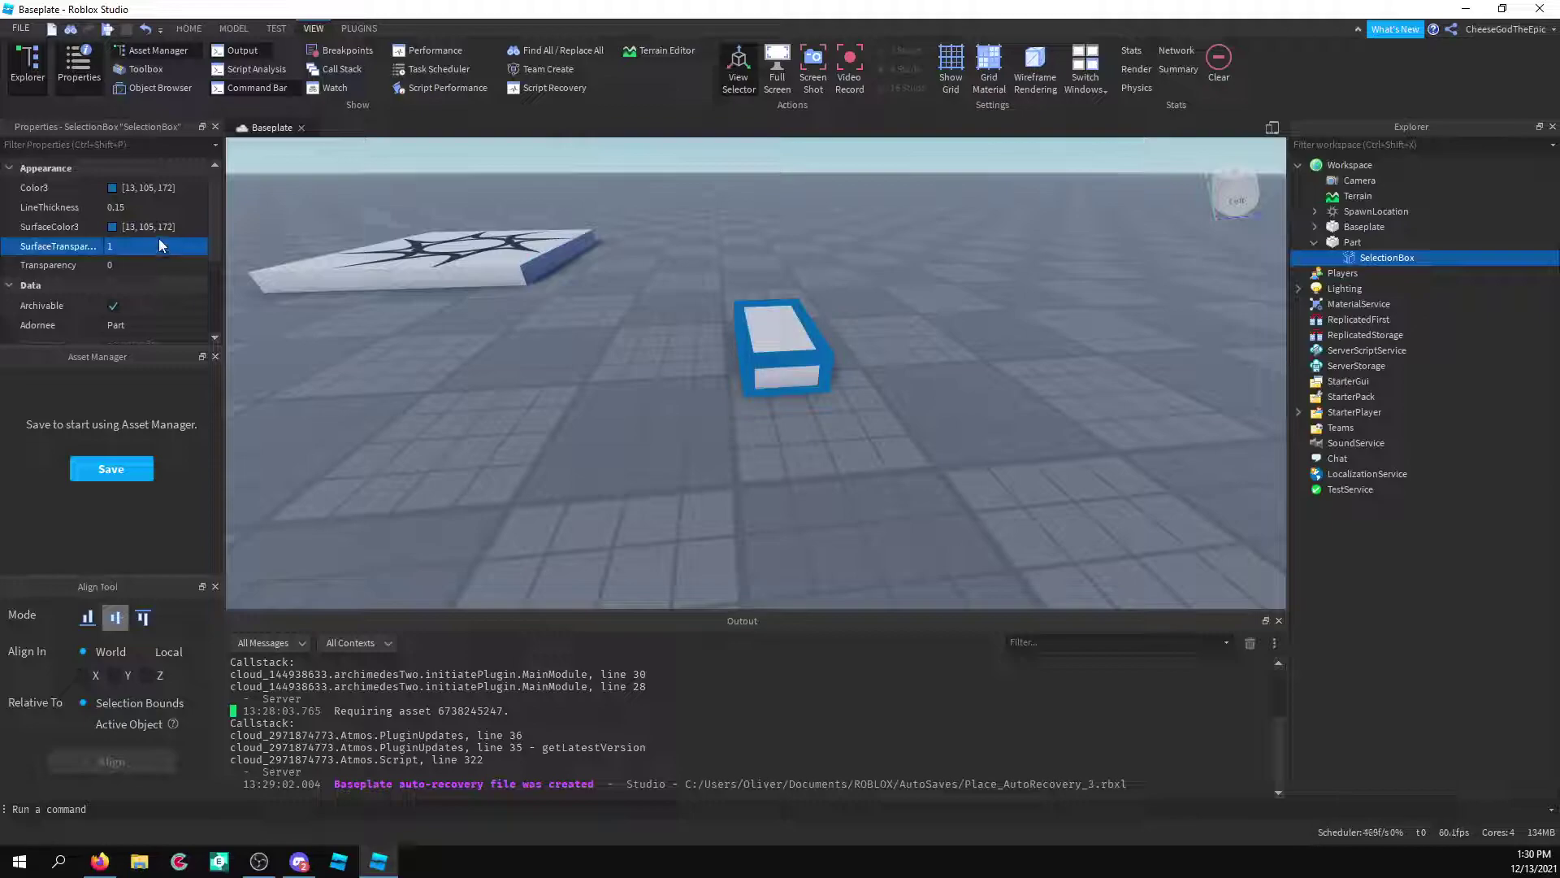
{"action": "left_click", "coordinate": [160, 265]}
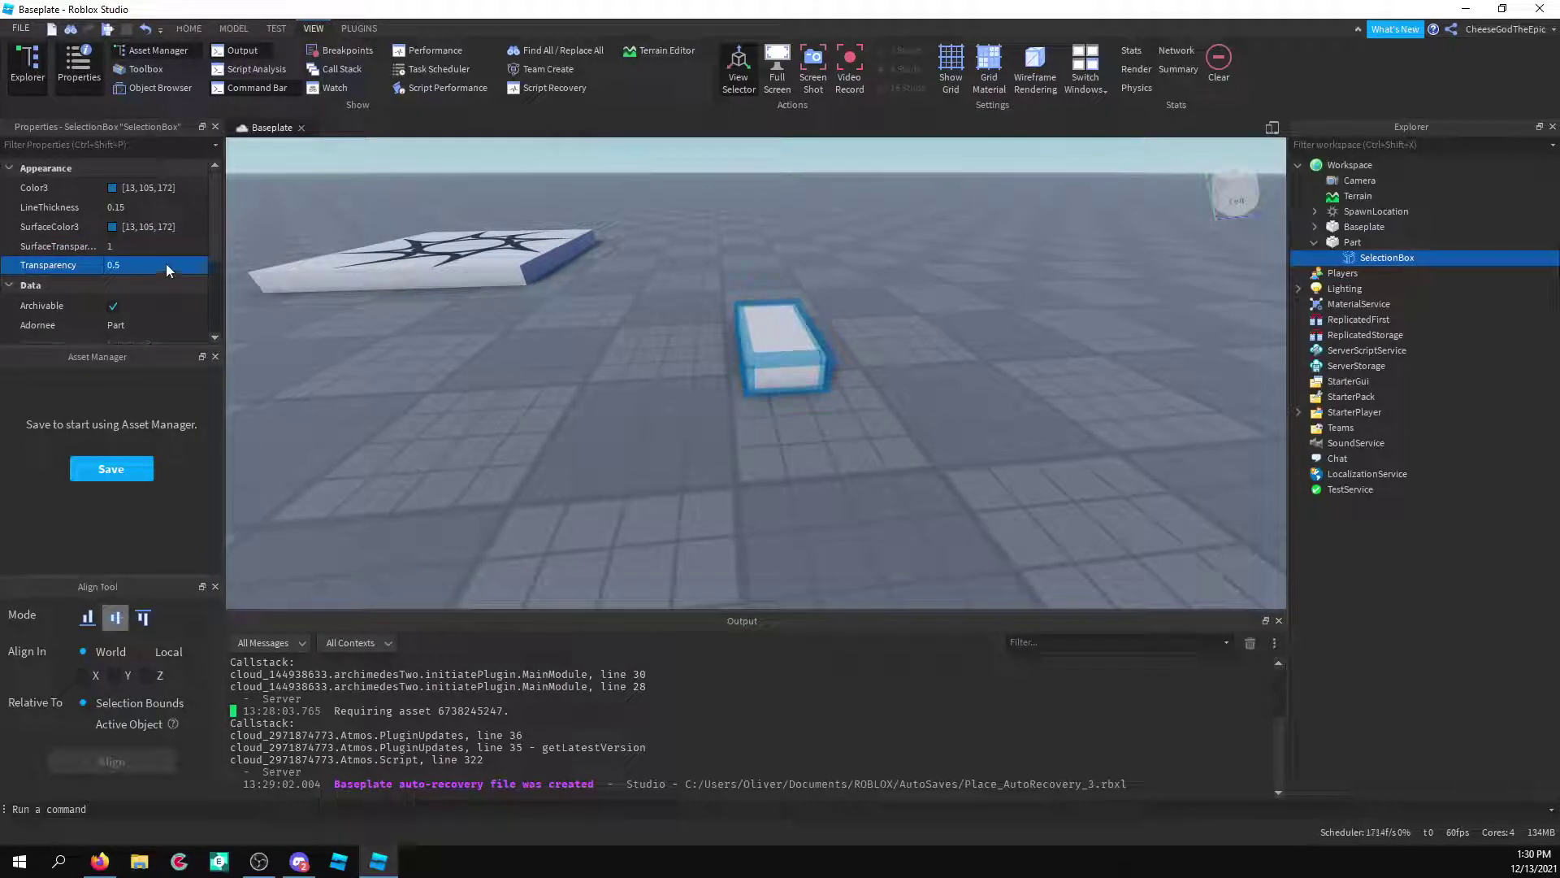
Examine the SelectionBox outline around the Part from close up and from several angles.
{"action": "left_click", "coordinate": [528, 417]}
{"action": "key", "text": "w"}
{"action": "right_click_drag", "start_coordinate": [528, 417], "coordinate": [529, 417]}
{"action": "key", "text": "a"}
{"action": "right_click_drag", "start_coordinate": [383, 399], "coordinate": [384, 398]}
{"action": "key", "text": "s"}
{"action": "right_click_drag", "start_coordinate": [665, 484], "coordinate": [666, 485]}
{"action": "key", "text": "e"}
{"action": "key", "text": "a"}
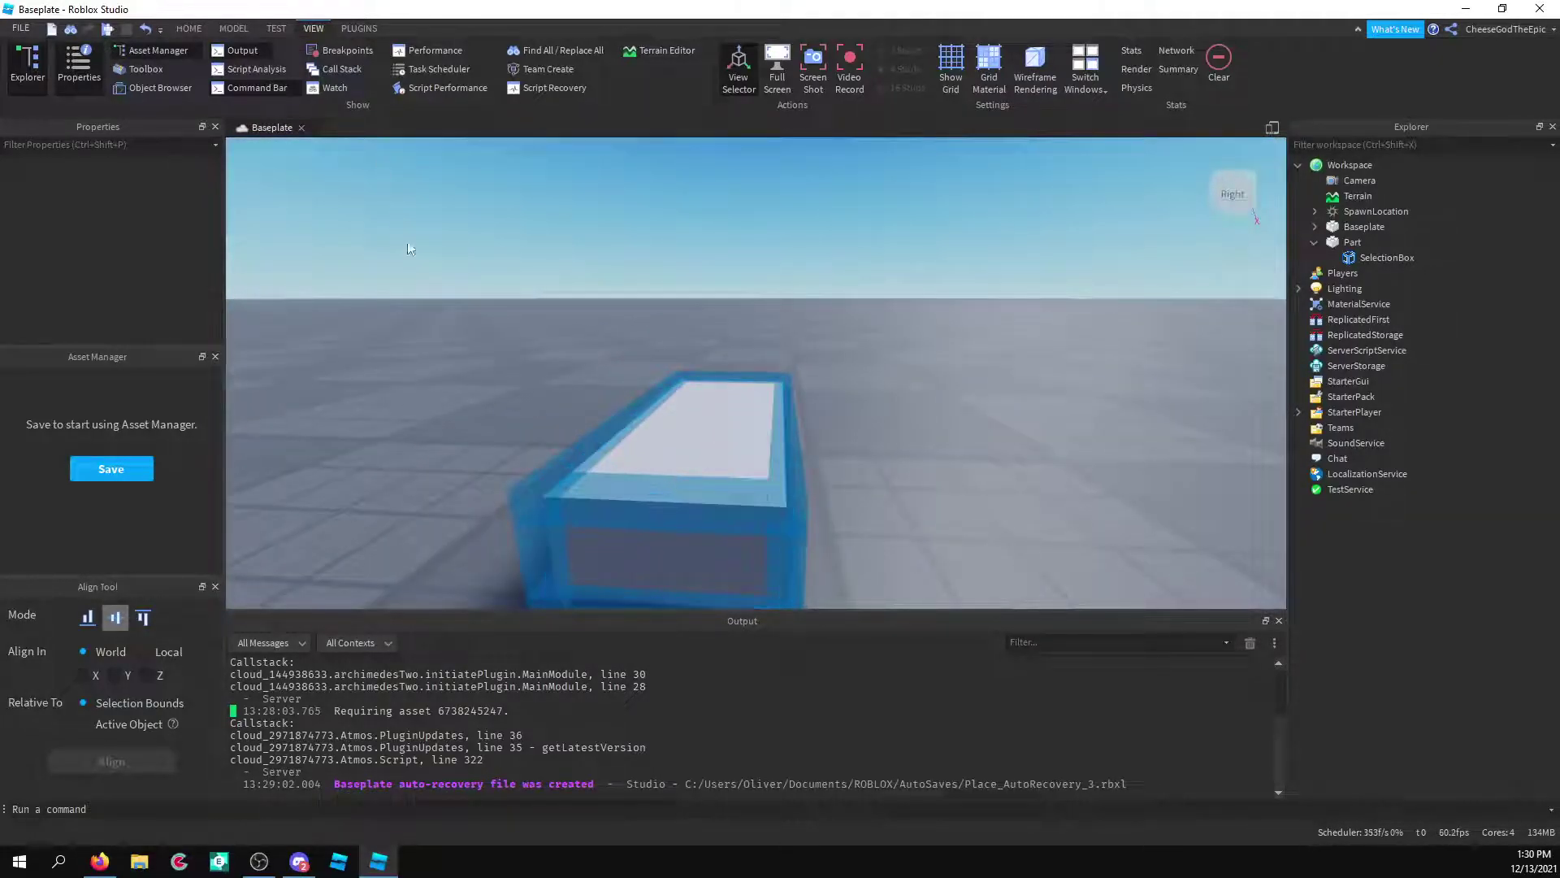
{"action": "right_click_drag", "start_coordinate": [475, 348], "coordinate": [475, 348]}
{"action": "key", "text": "a"}
{"action": "key", "text": "q"}
{"action": "key", "text": "a"}
{"action": "key", "text": "d"}
{"action": "key", "text": "e"}
{"action": "key", "text": "s"}
{"action": "key", "text": "a"}
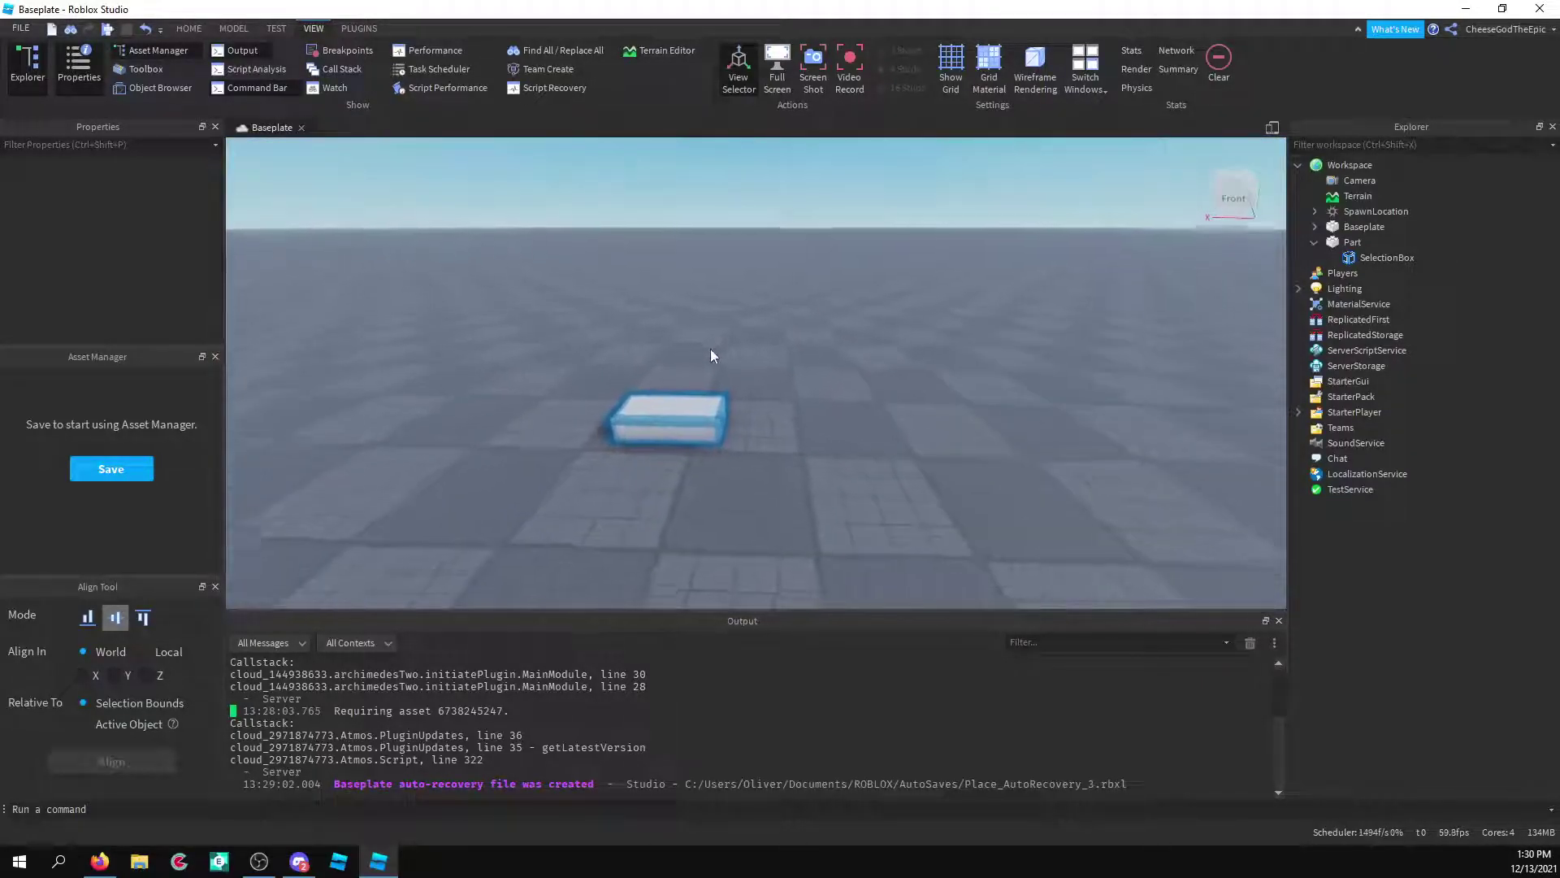
{"action": "right_click_drag", "start_coordinate": [714, 352], "coordinate": [715, 349]}
Review the SelectionBox's properties and delete it from the Part.
{"action": "left_click", "coordinate": [1375, 257]}
{"action": "scroll", "coordinate": [71, 246], "scroll_direction": "down", "scroll_amount": 1}
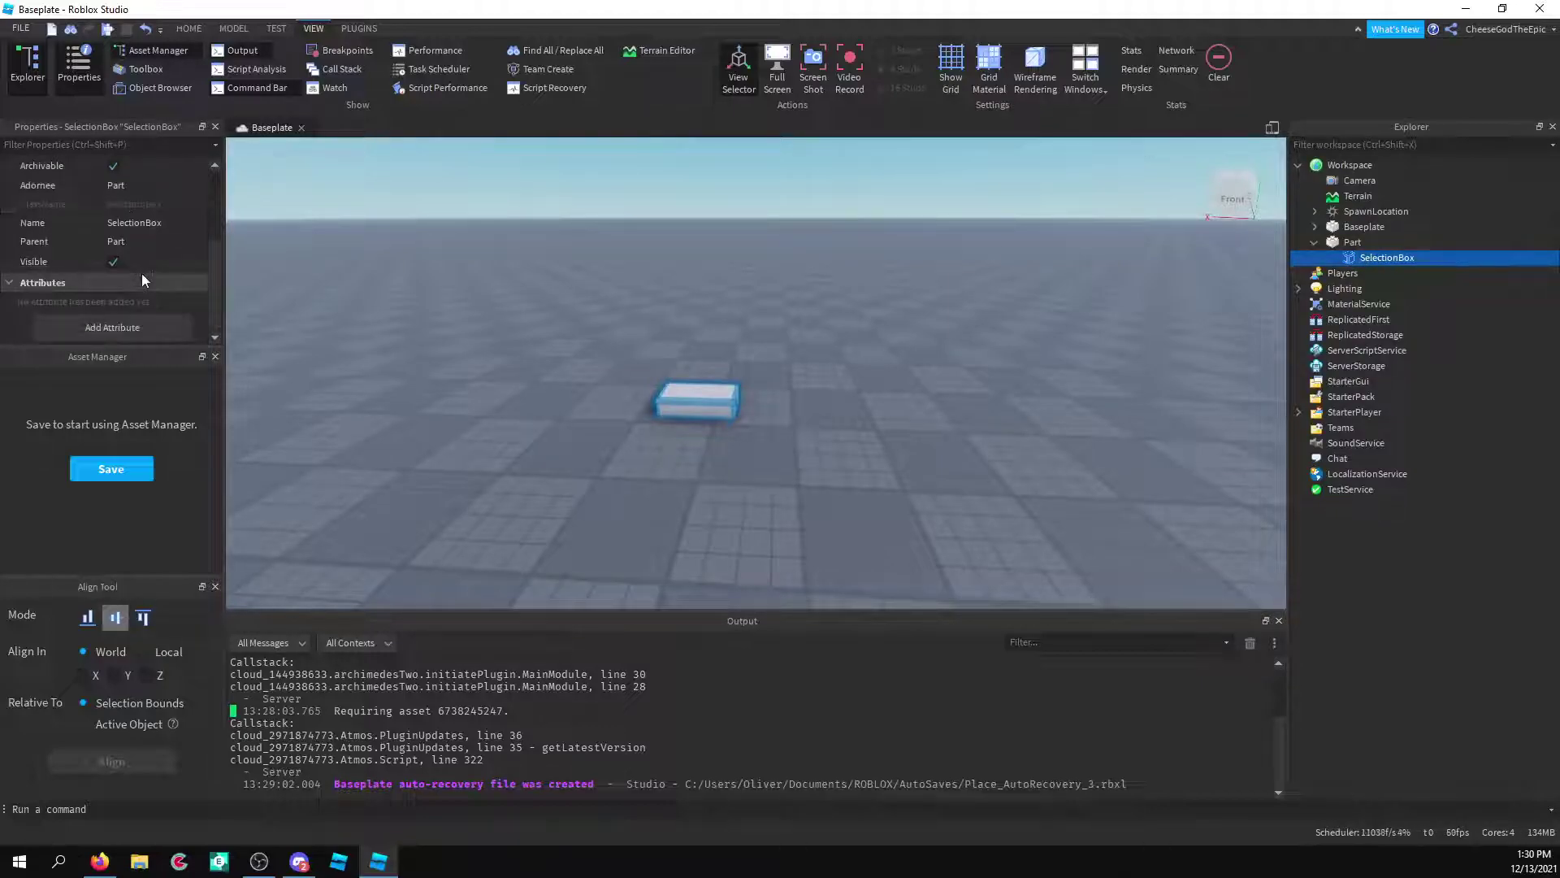
{"action": "scroll", "coordinate": [142, 273], "scroll_direction": "up", "scroll_amount": 1}
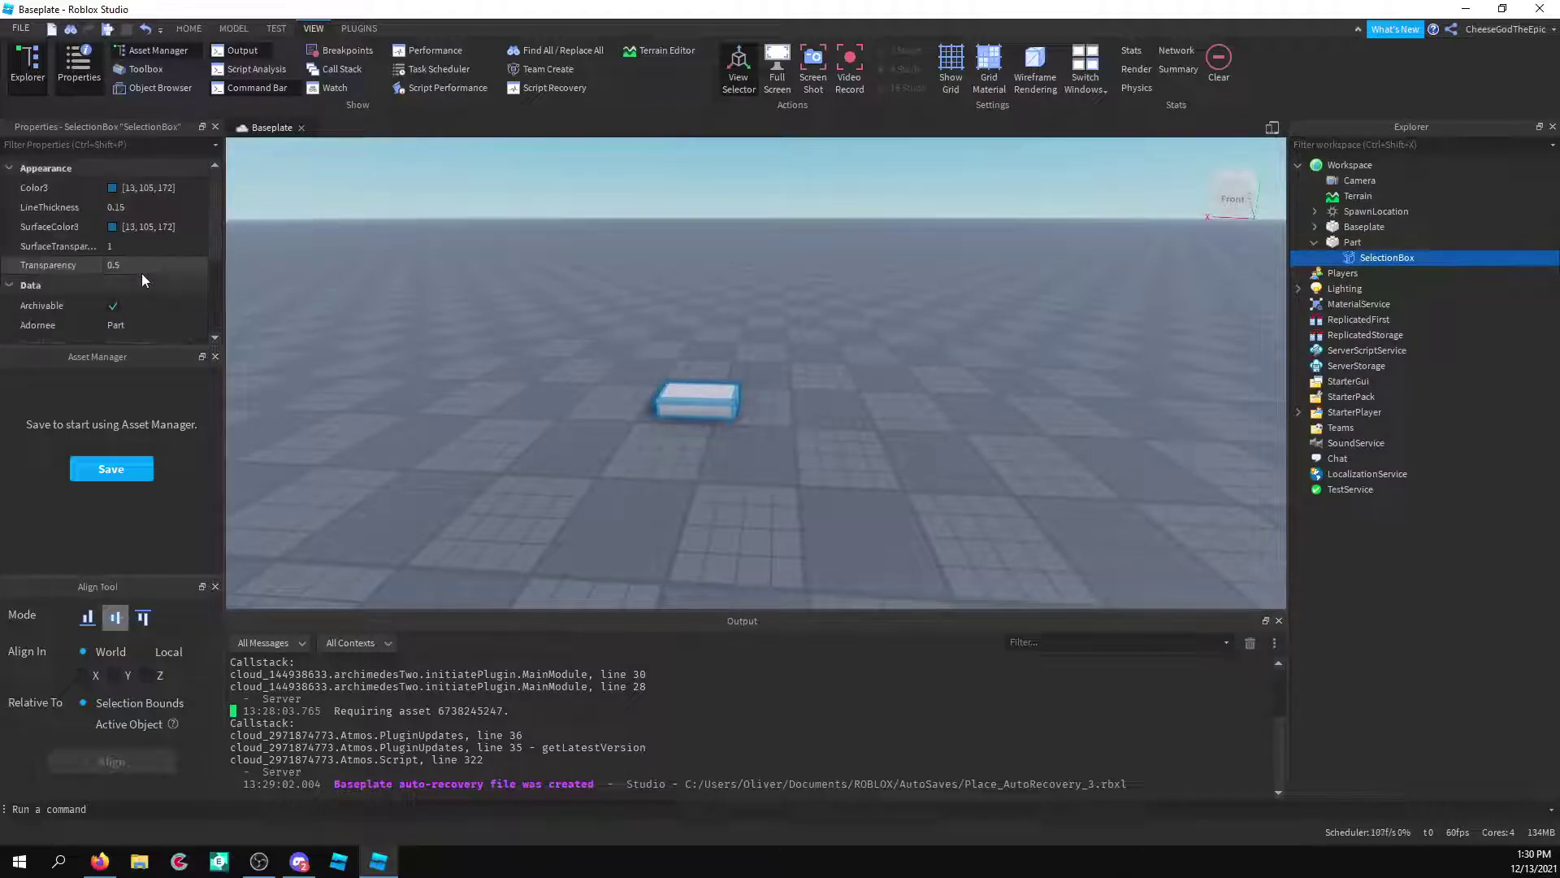
{"action": "left_click", "coordinate": [1364, 243]}
{"action": "left_click", "coordinate": [1364, 260]}
{"action": "key", "text": "Delete"}
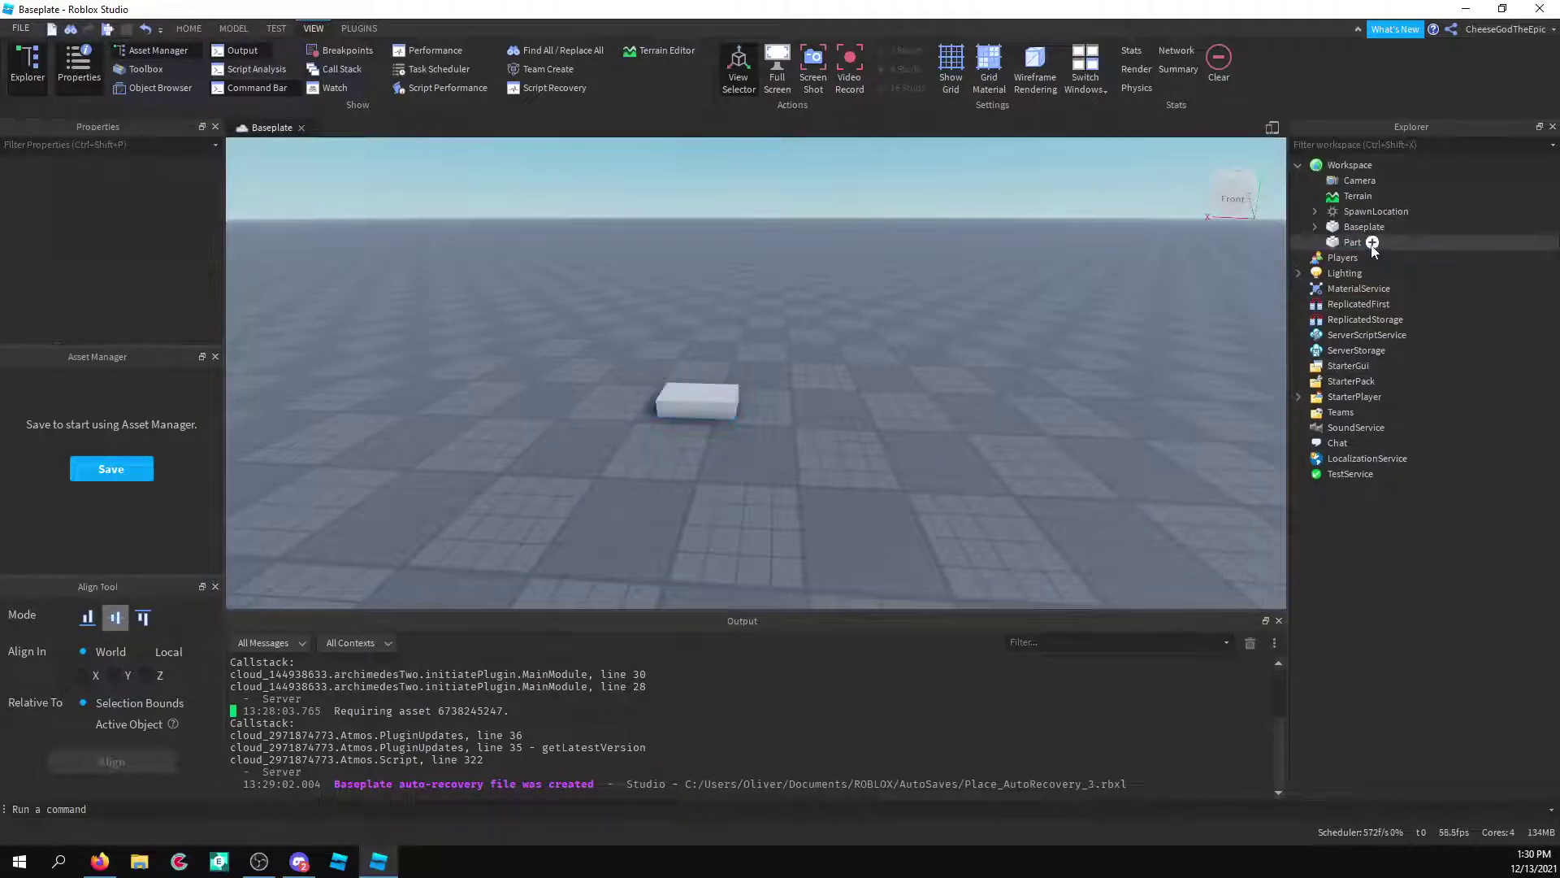
Insert a SelectionSphere into the Part and select it to show its properties.
{"action": "left_click", "coordinate": [1352, 242]}
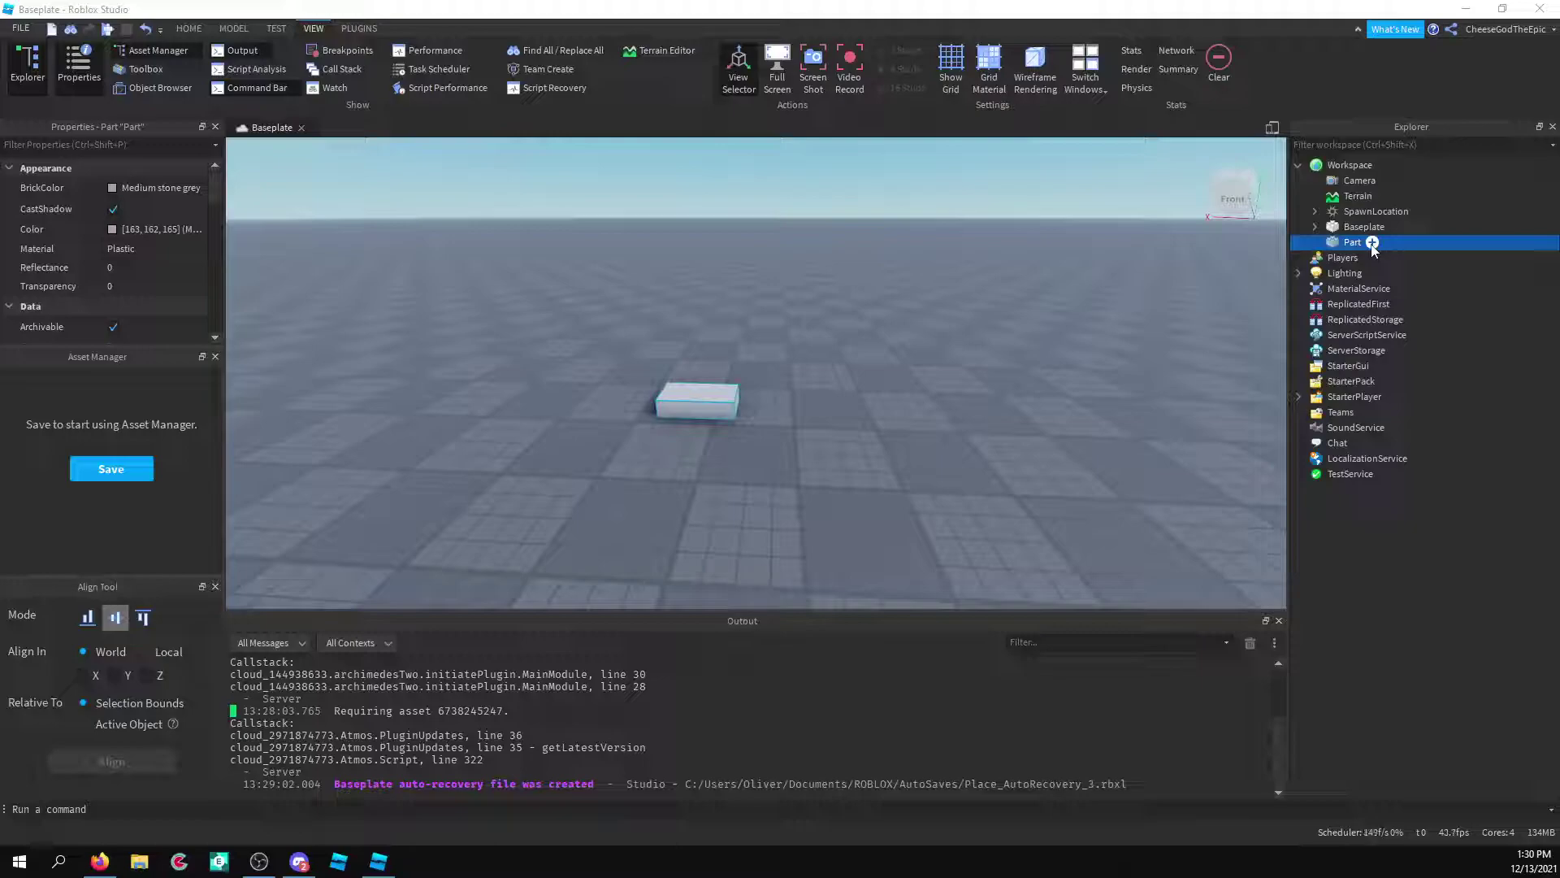
{"action": "left_click", "coordinate": [1372, 243]}
{"action": "left_click", "coordinate": [1466, 169]}
{"action": "left_click", "coordinate": [1393, 256]}
{"action": "key", "text": "w"}
{"action": "right_click_drag", "start_coordinate": [962, 346], "coordinate": [963, 346]}
{"action": "left_click", "coordinate": [628, 396]}
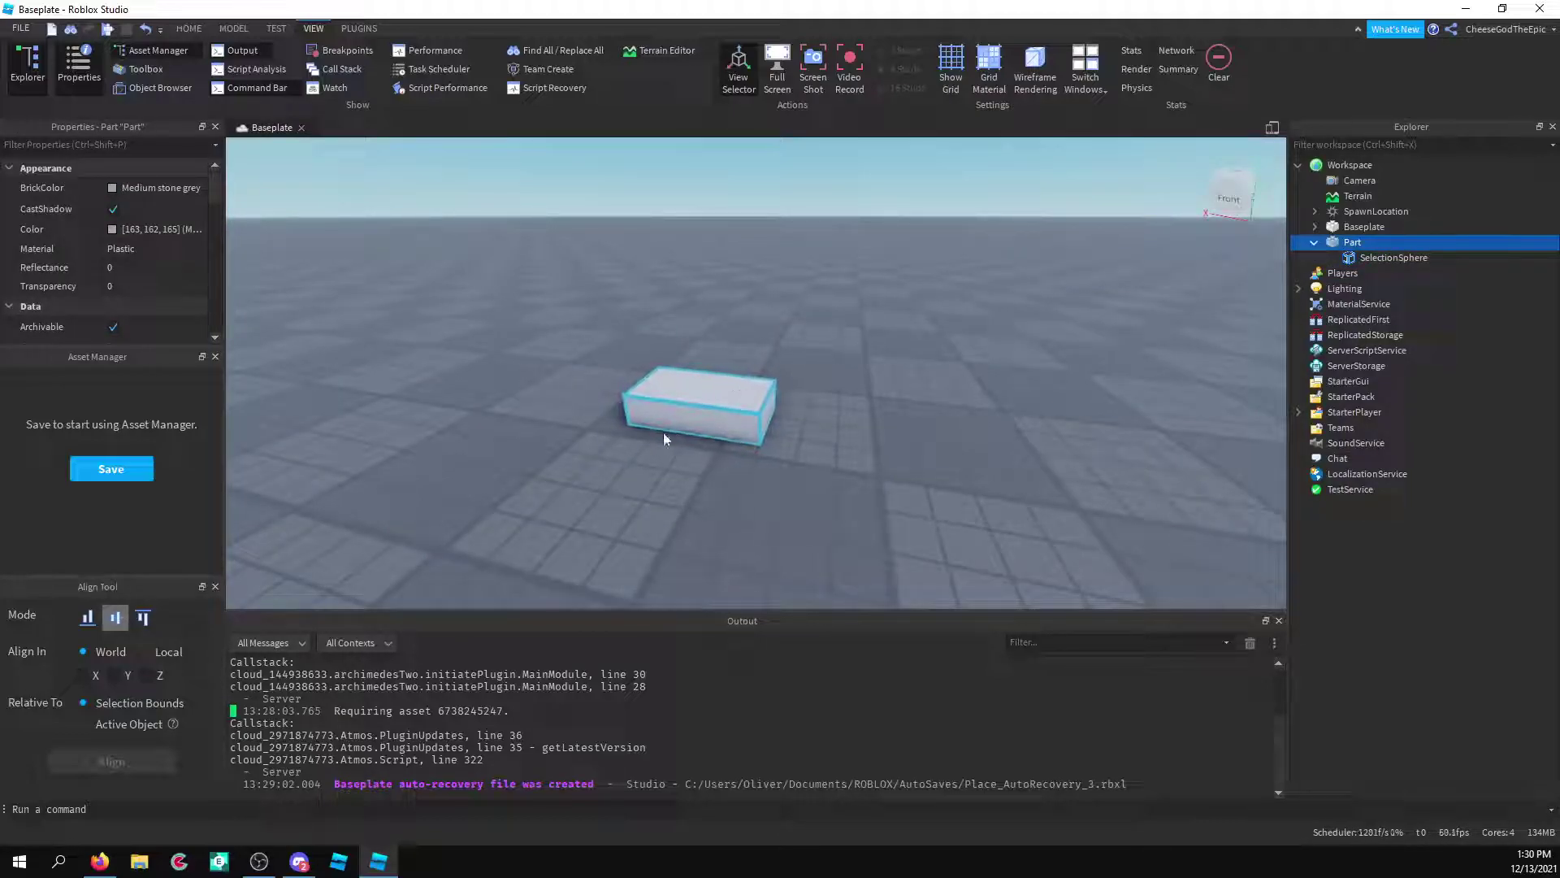
{"action": "left_click", "coordinate": [1362, 257]}
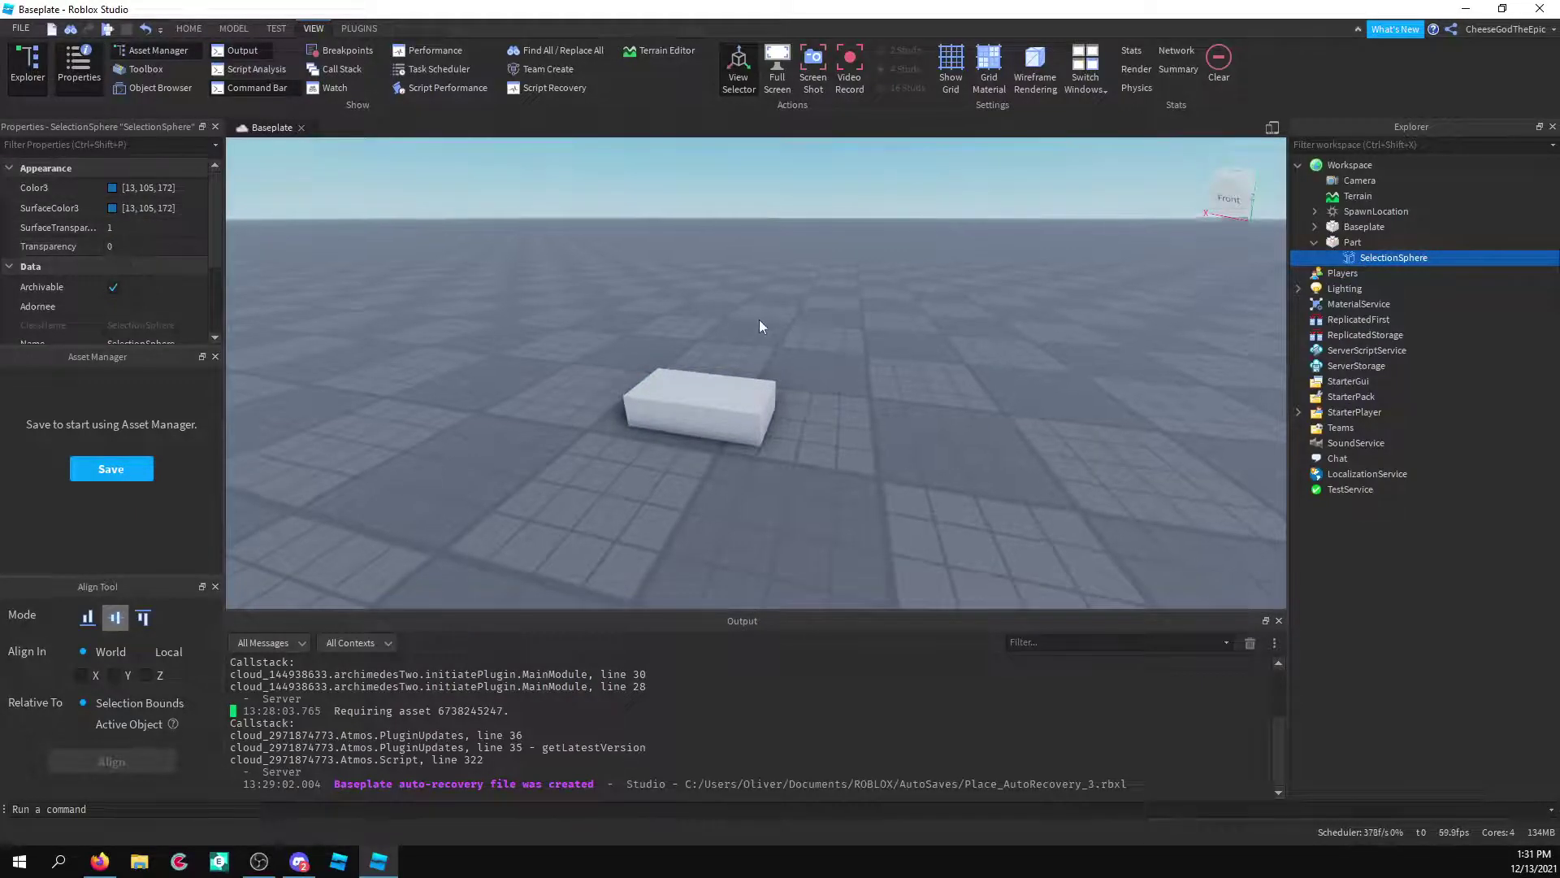
{"action": "scroll", "coordinate": [759, 319], "scroll_direction": "up", "scroll_amount": 8}
{"action": "right_click_drag", "start_coordinate": [608, 404], "coordinate": [609, 408]}
{"action": "scroll", "coordinate": [609, 405], "scroll_direction": "down", "scroll_amount": 5}
{"action": "left_click", "coordinate": [711, 380]}
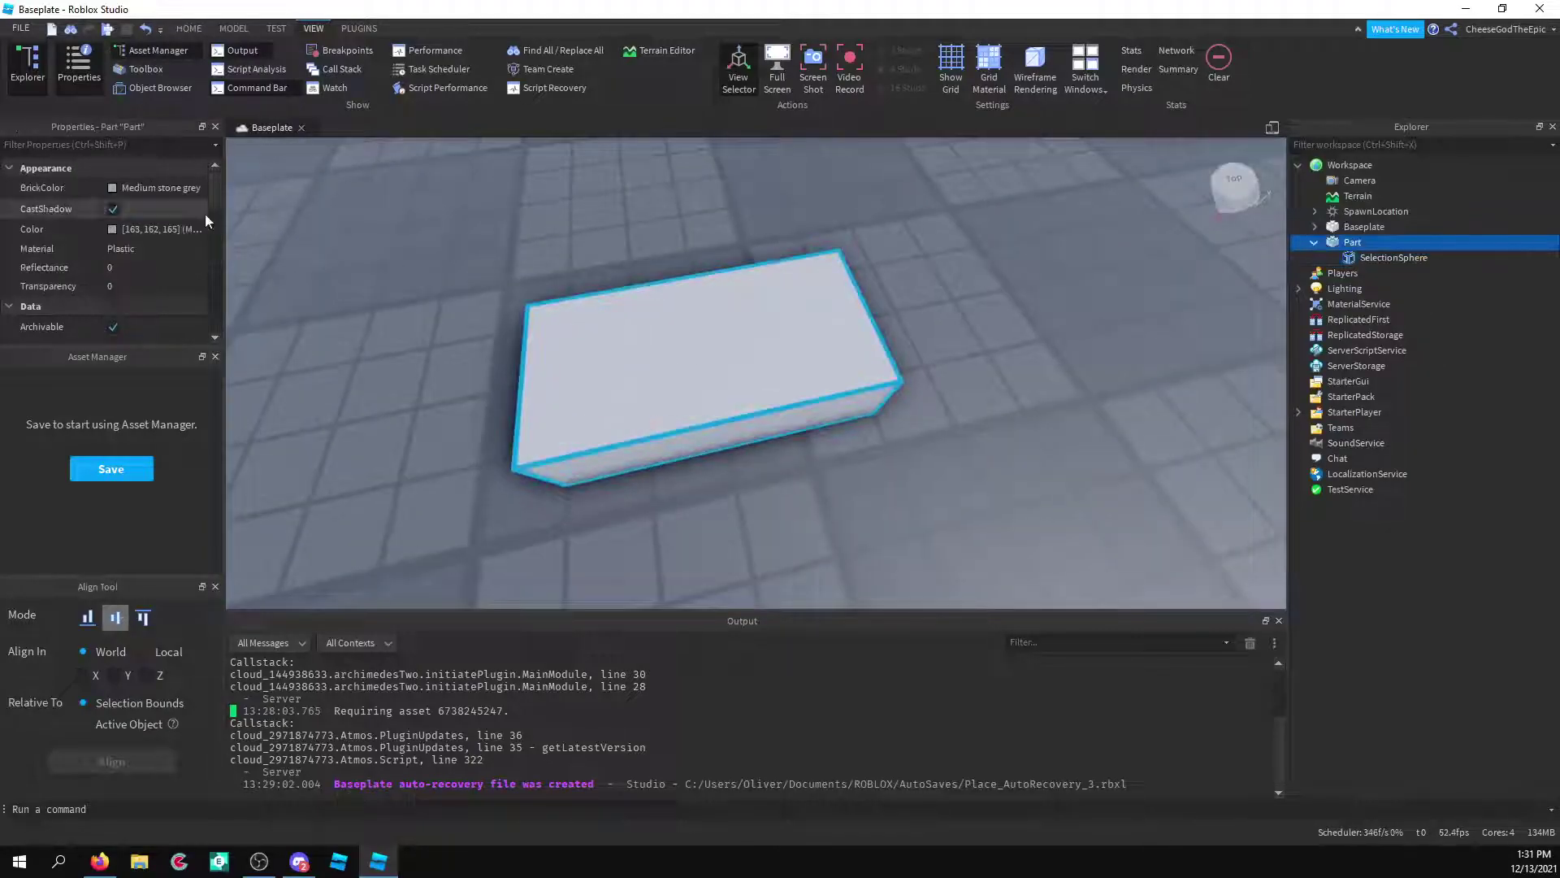
{"action": "left_click", "coordinate": [172, 289]}
{"action": "type", "text": "1"}
{"action": "key", "text": "BackSpace"}
{"action": "type", "text": "0"}
{"action": "key", "text": "Return"}
Assign the Part as the SelectionSphere's Adornee and inspect the result on the Part.
{"action": "left_click", "coordinate": [1382, 257]}
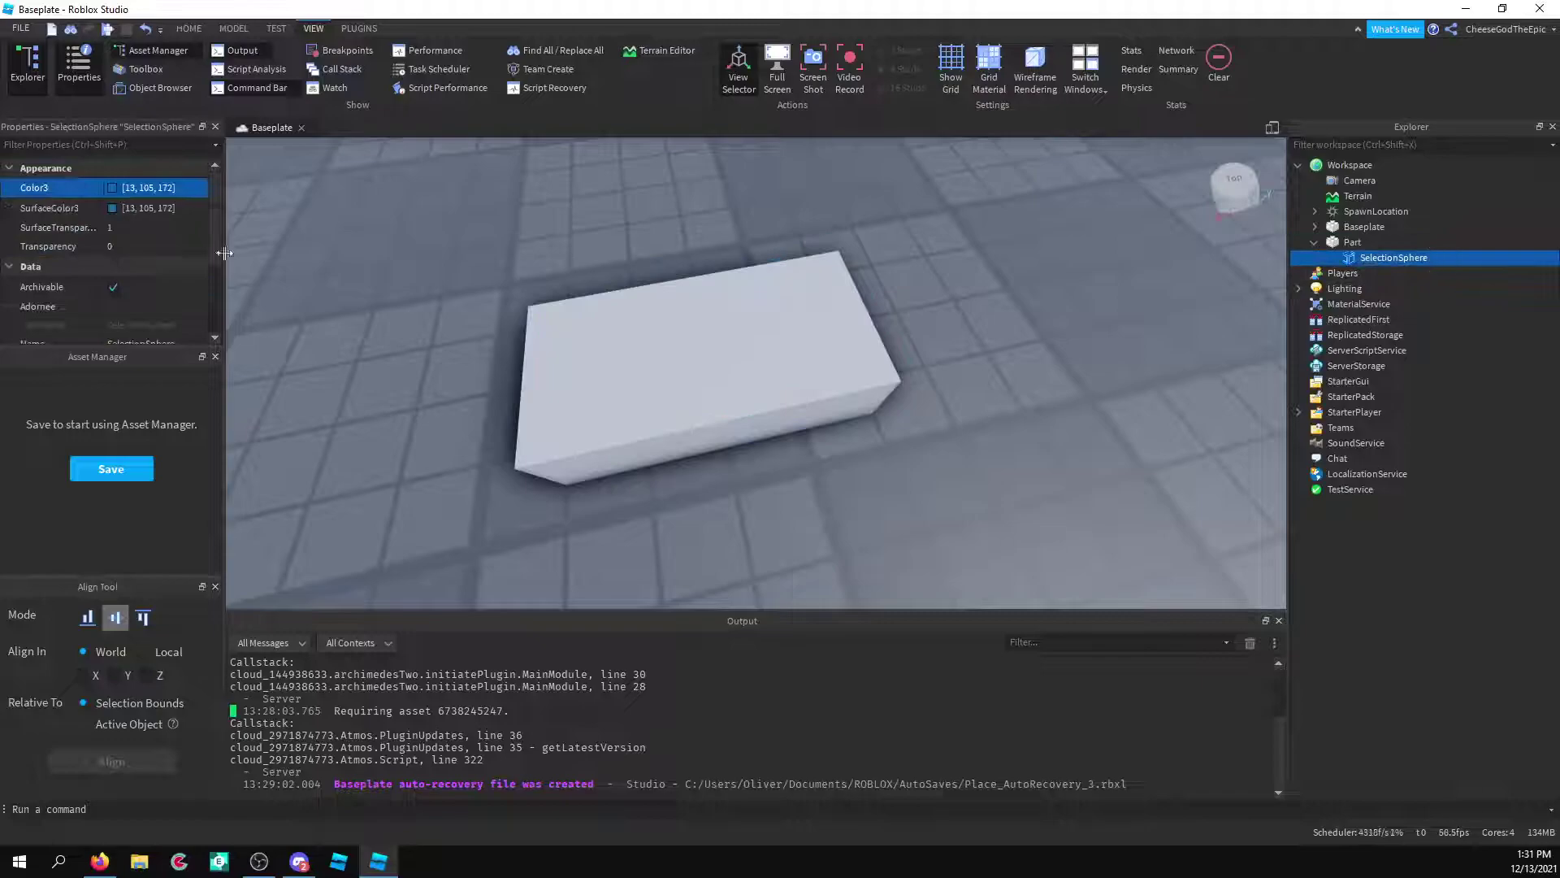
{"action": "left_click", "coordinate": [196, 306]}
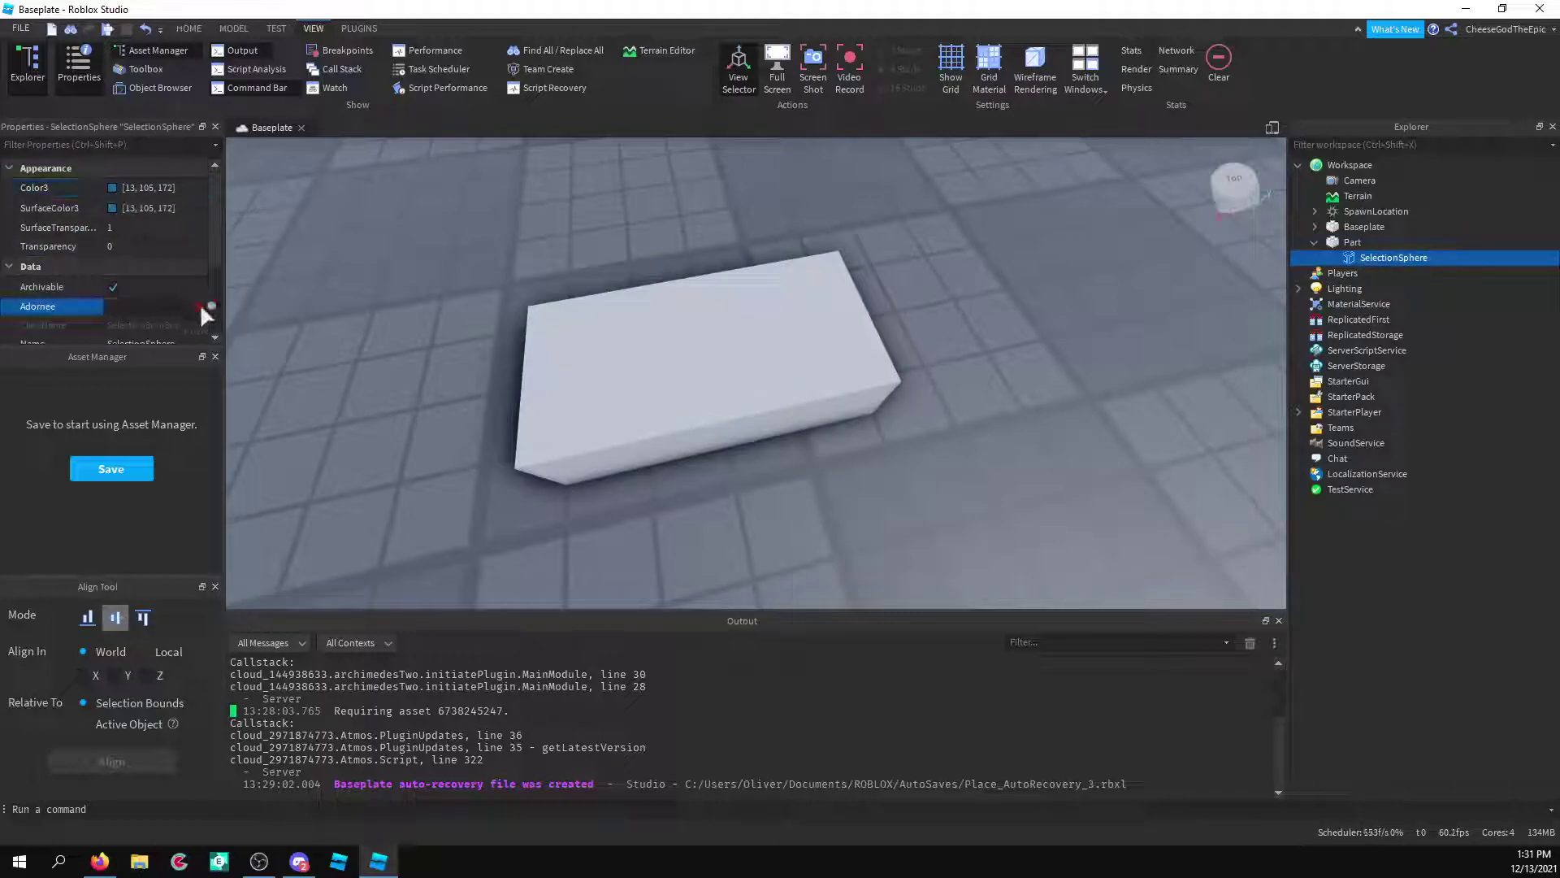
{"action": "left_click", "coordinate": [1366, 242]}
{"action": "left_click", "coordinate": [968, 355]}
{"action": "right_click_drag", "start_coordinate": [968, 355], "coordinate": [968, 354]}
{"action": "key", "text": "w"}
{"action": "key", "text": "s"}
{"action": "key", "text": "w"}
{"action": "left_click", "coordinate": [1391, 243]}
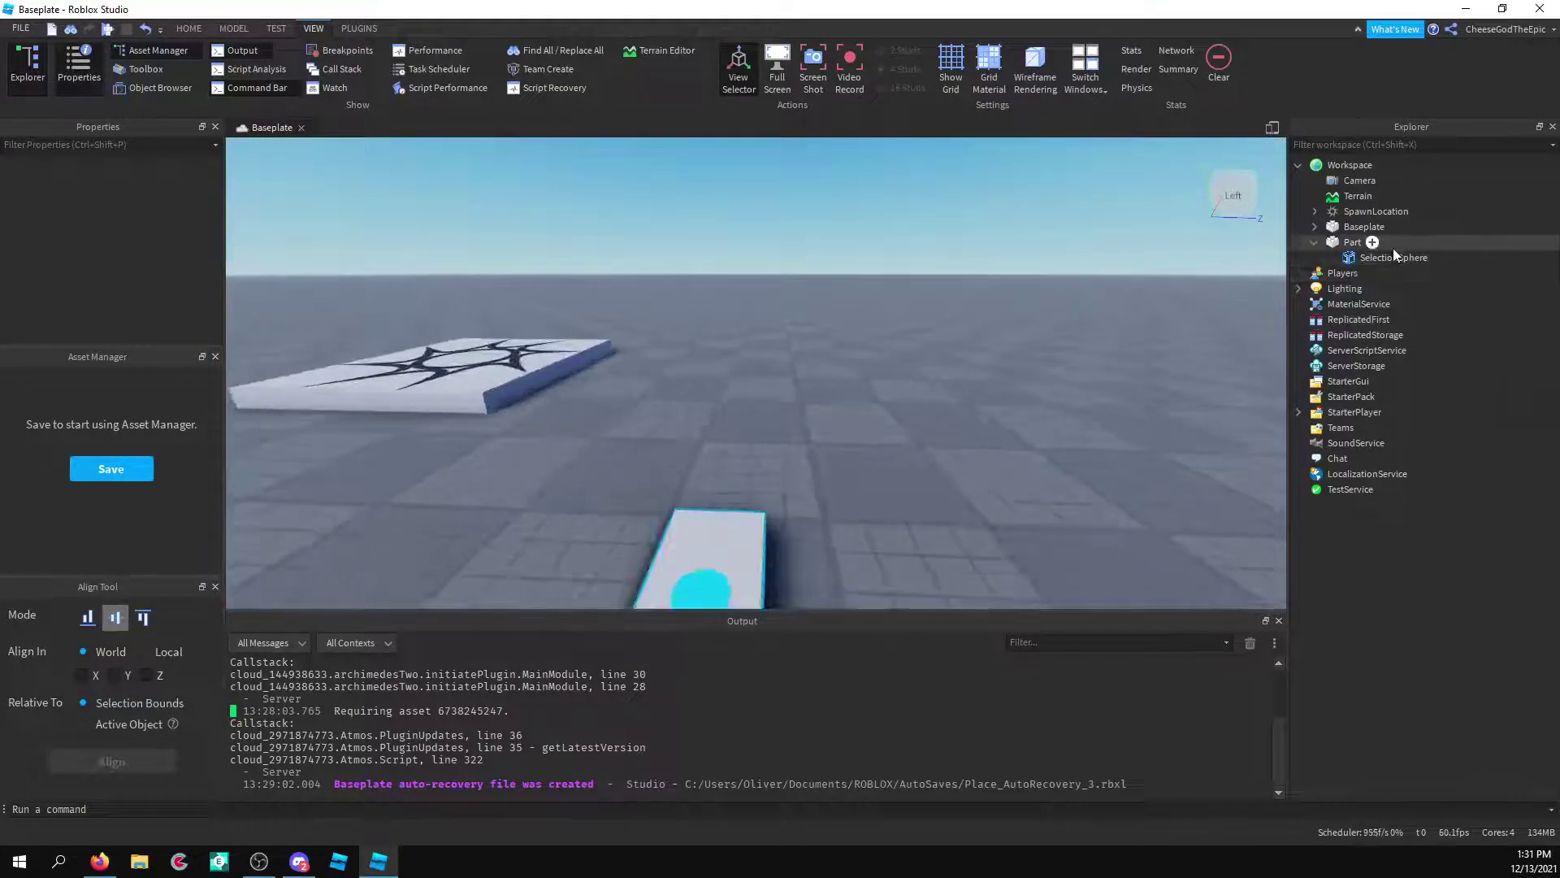
Set the SelectionSphere's SurfaceTransparency to 0 and inspect the sphere on the Part.
{"action": "left_click", "coordinate": [1386, 258]}
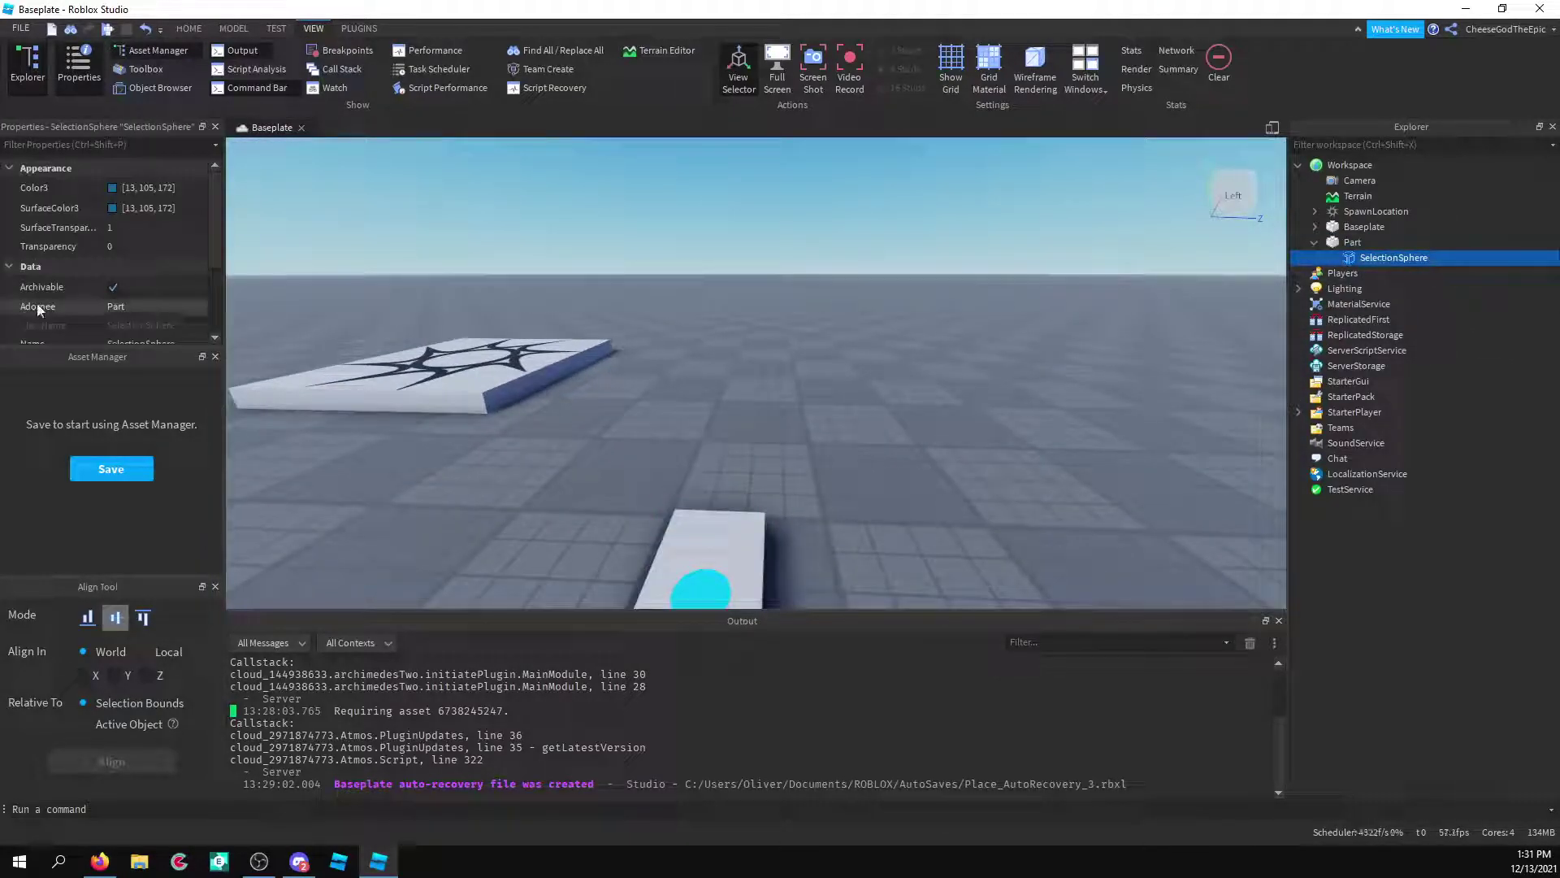
{"action": "left_click", "coordinate": [125, 225]}
{"action": "type", "text": "0"}
{"action": "key", "text": "Return"}
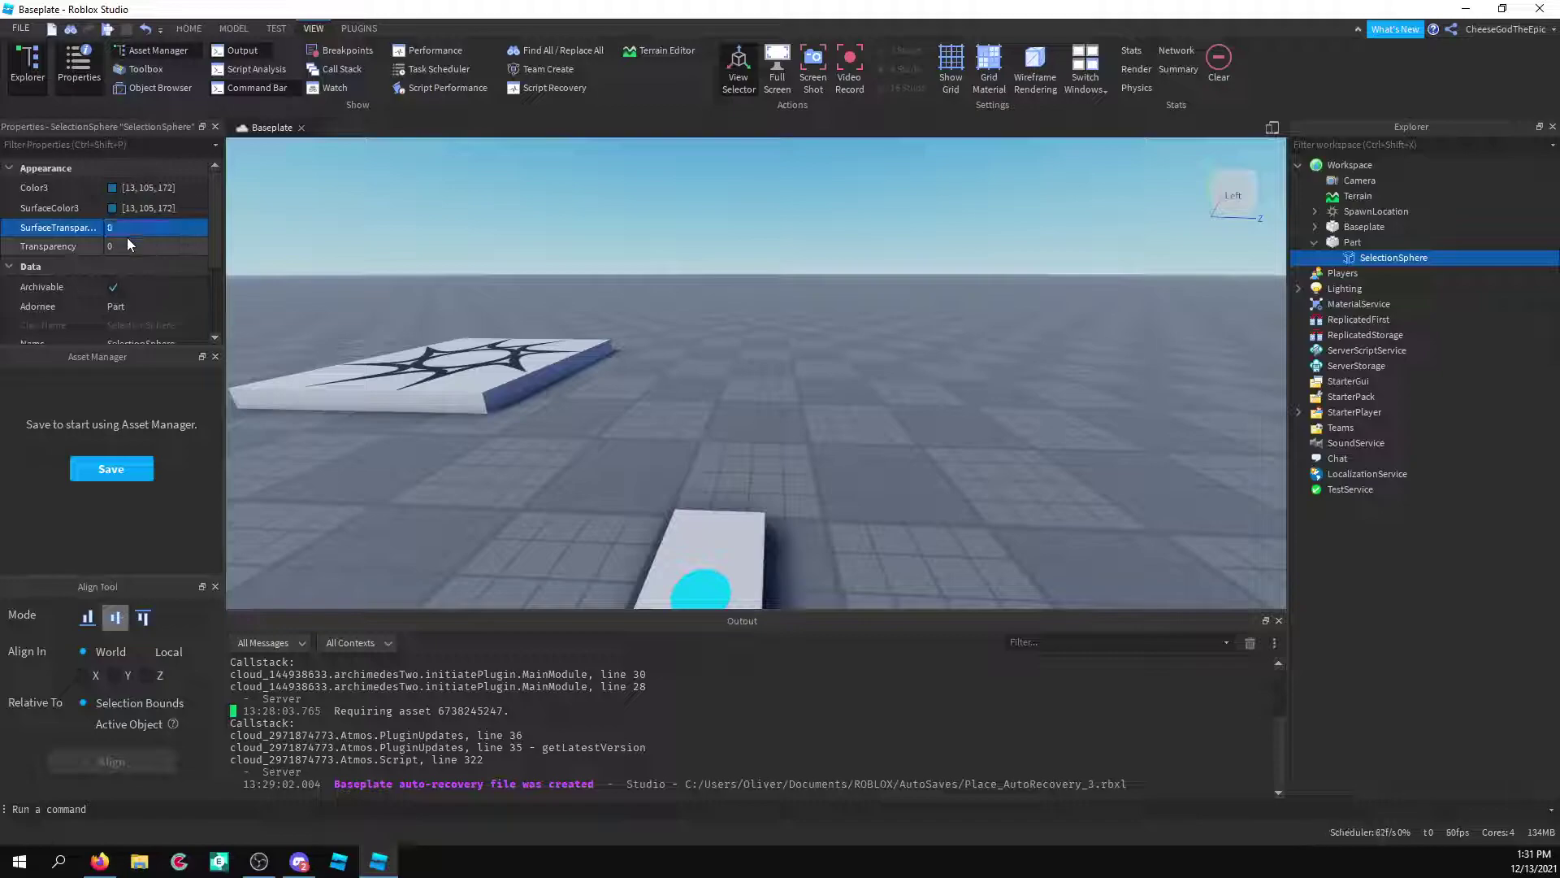
{"action": "right_click_drag", "start_coordinate": [729, 305], "coordinate": [729, 304]}
{"action": "key", "text": "w"}
{"action": "key", "text": "w"}
{"action": "key", "text": "s"}
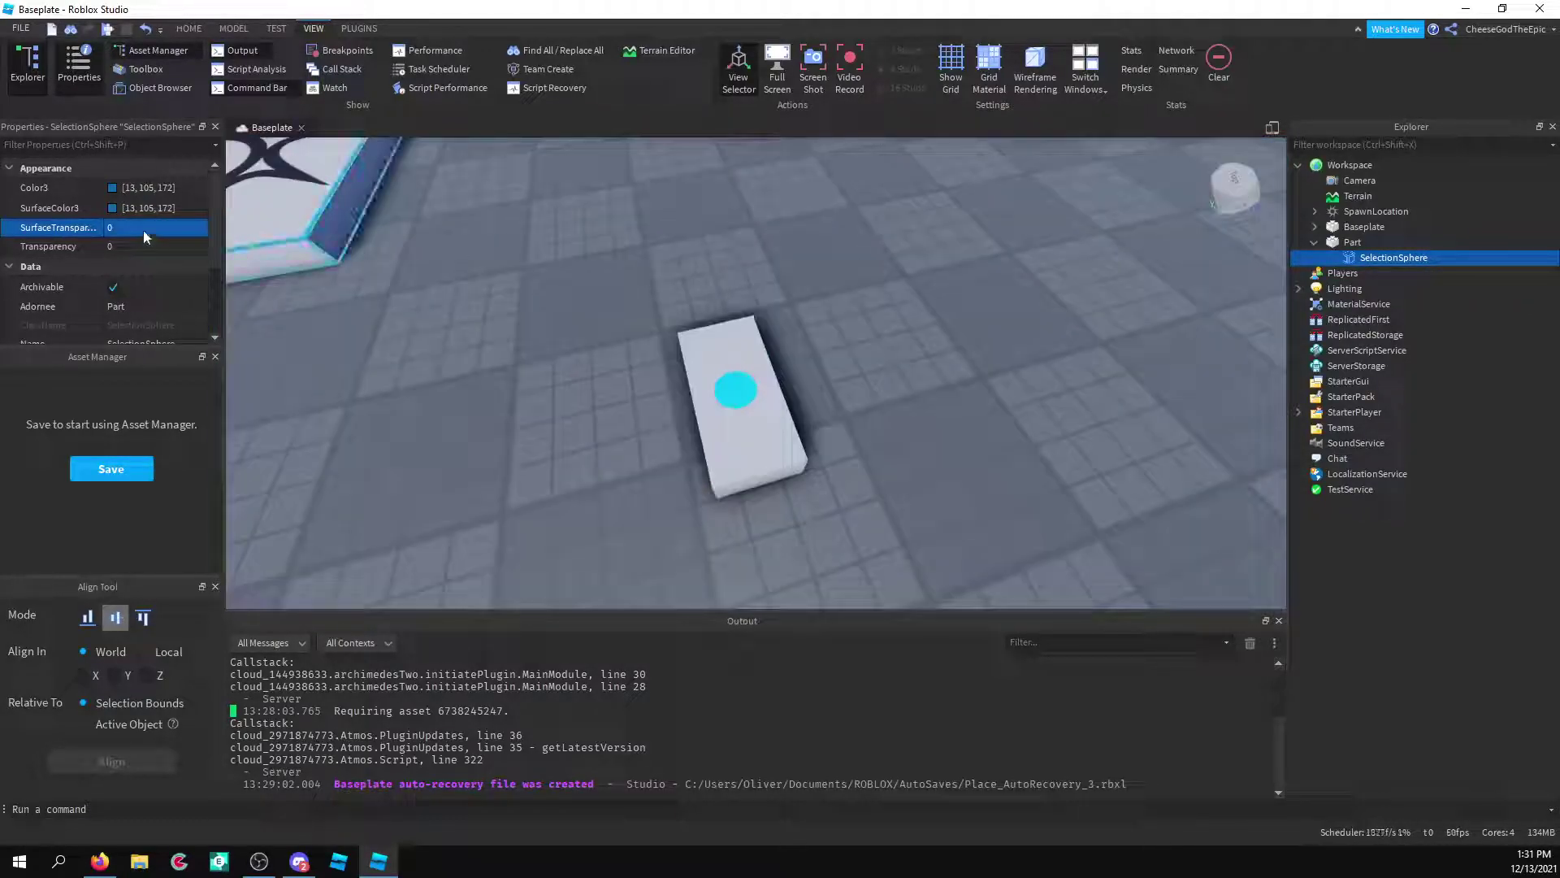
Set the SelectionSphere's SurfaceTransparency to 1 and its Transparency to 0.5, and inspect the sphere up close.
{"action": "left_click", "coordinate": [144, 228]}
{"action": "type", "text": "1"}
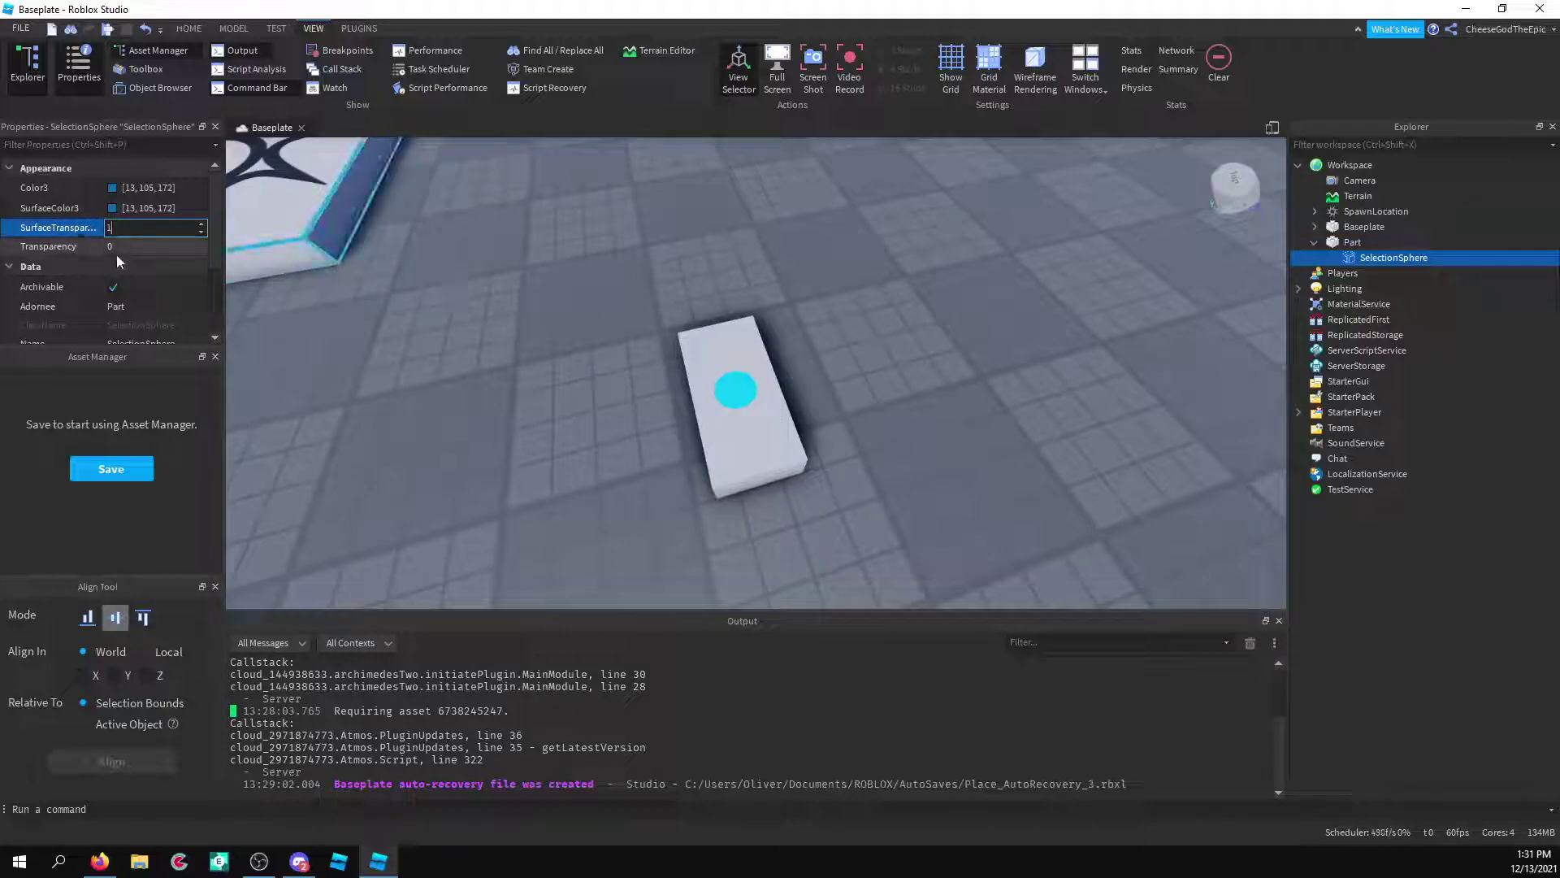
{"action": "left_click", "coordinate": [122, 247]}
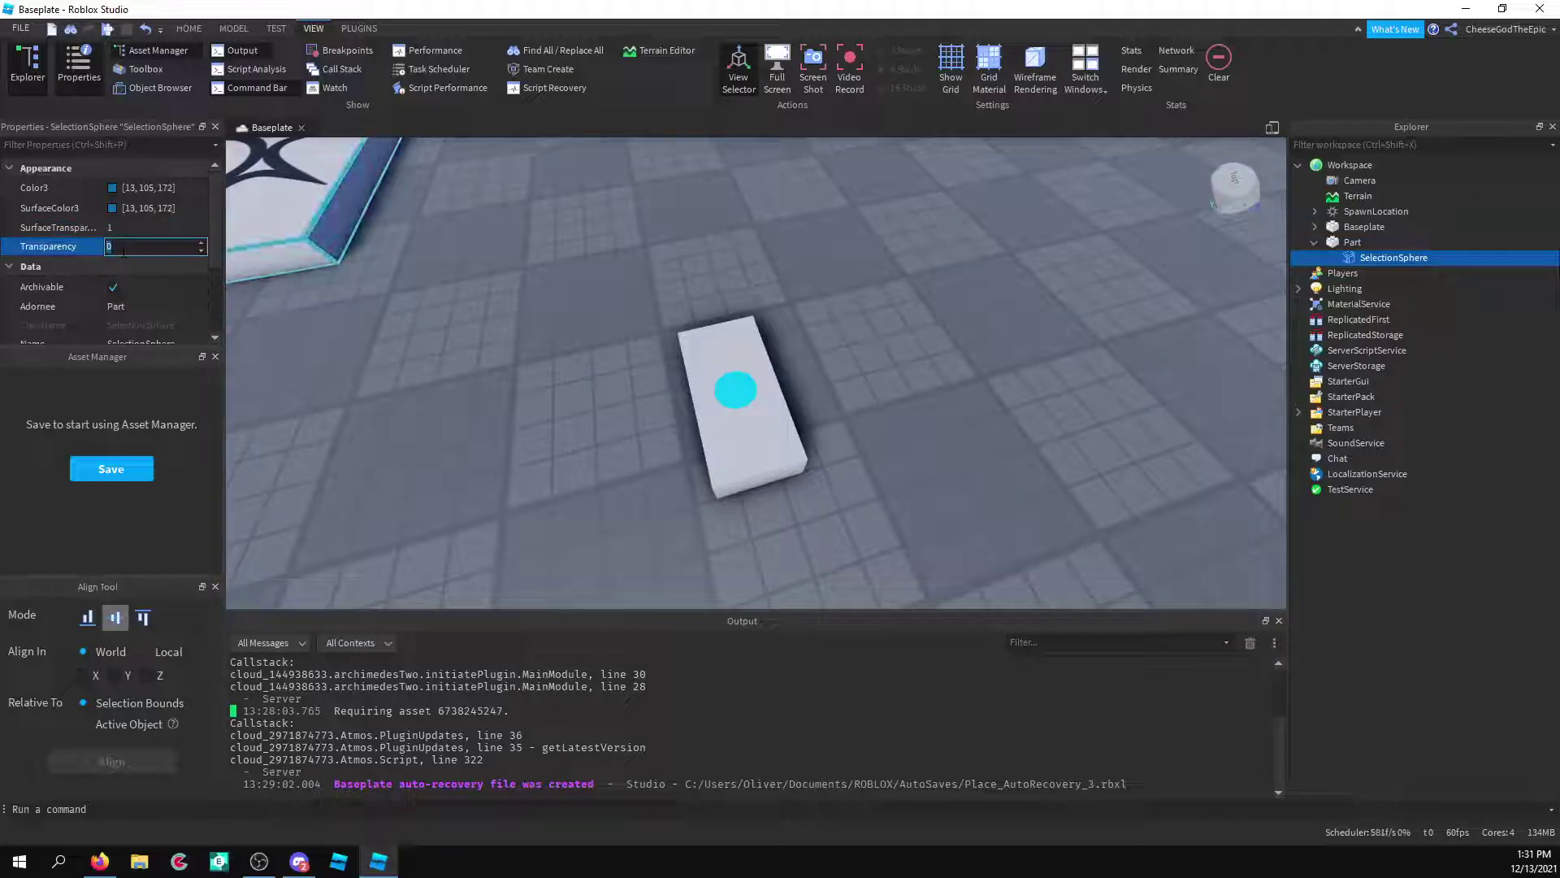
{"action": "type", "text": ".5"}
{"action": "key", "text": "Return"}
{"action": "scroll", "coordinate": [554, 334], "scroll_direction": "up", "scroll_amount": 5}
{"action": "scroll", "coordinate": [553, 333], "scroll_direction": "up", "scroll_amount": 5}
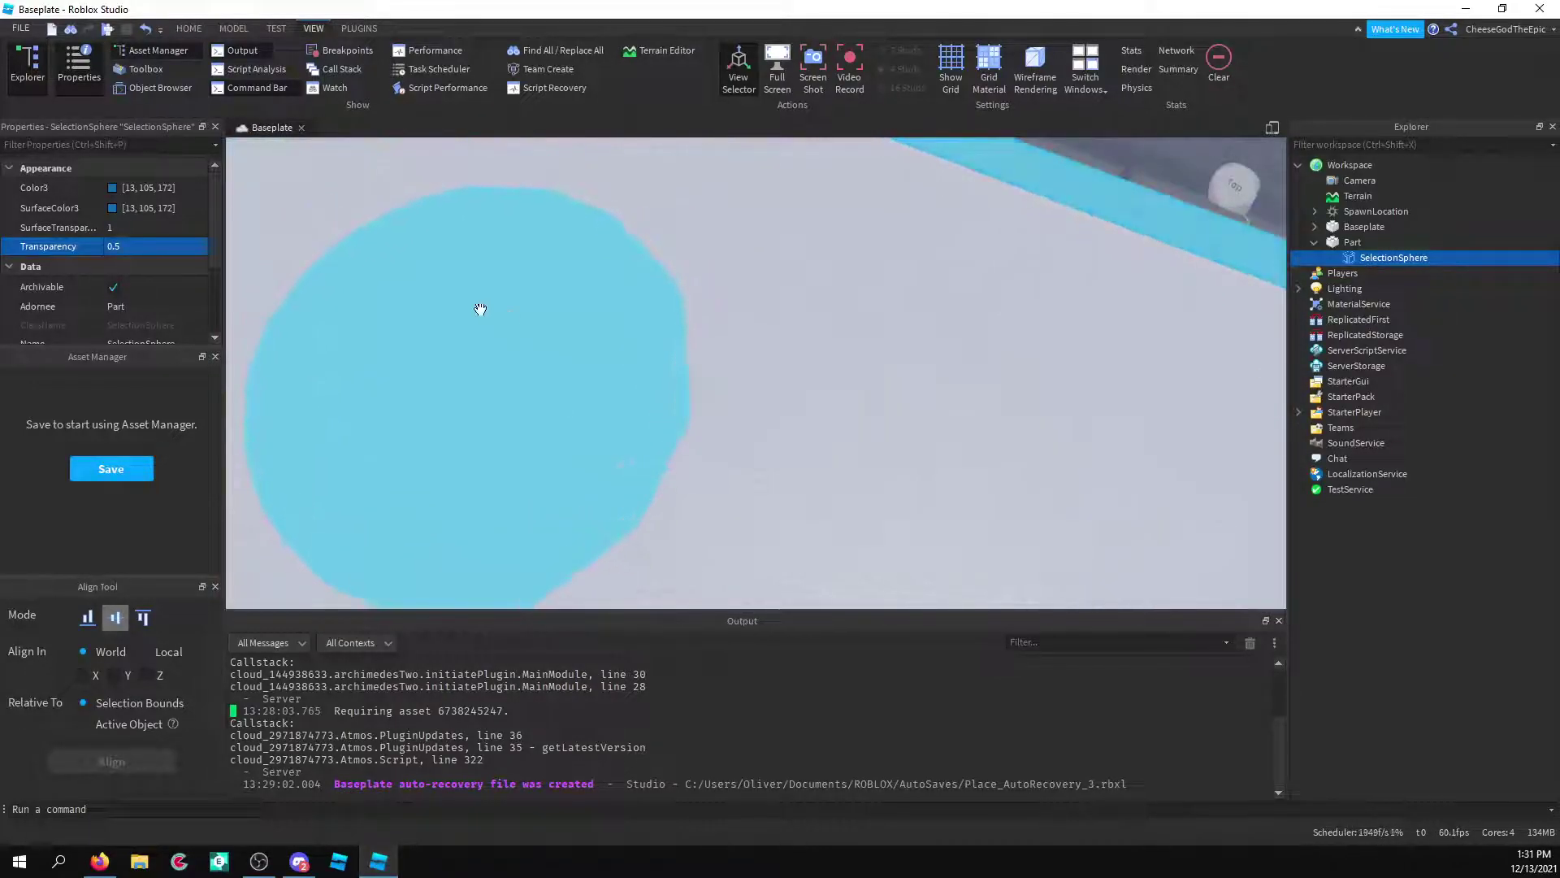
Try a Transparency of 1 on the SelectionSphere, and set it back to 0.
{"action": "left_click", "coordinate": [143, 253]}
{"action": "type", "text": "1"}
{"action": "key", "text": "Return"}
{"action": "left_click", "coordinate": [138, 252]}
{"action": "type", "text": "0"}
{"action": "key", "text": "Return"}
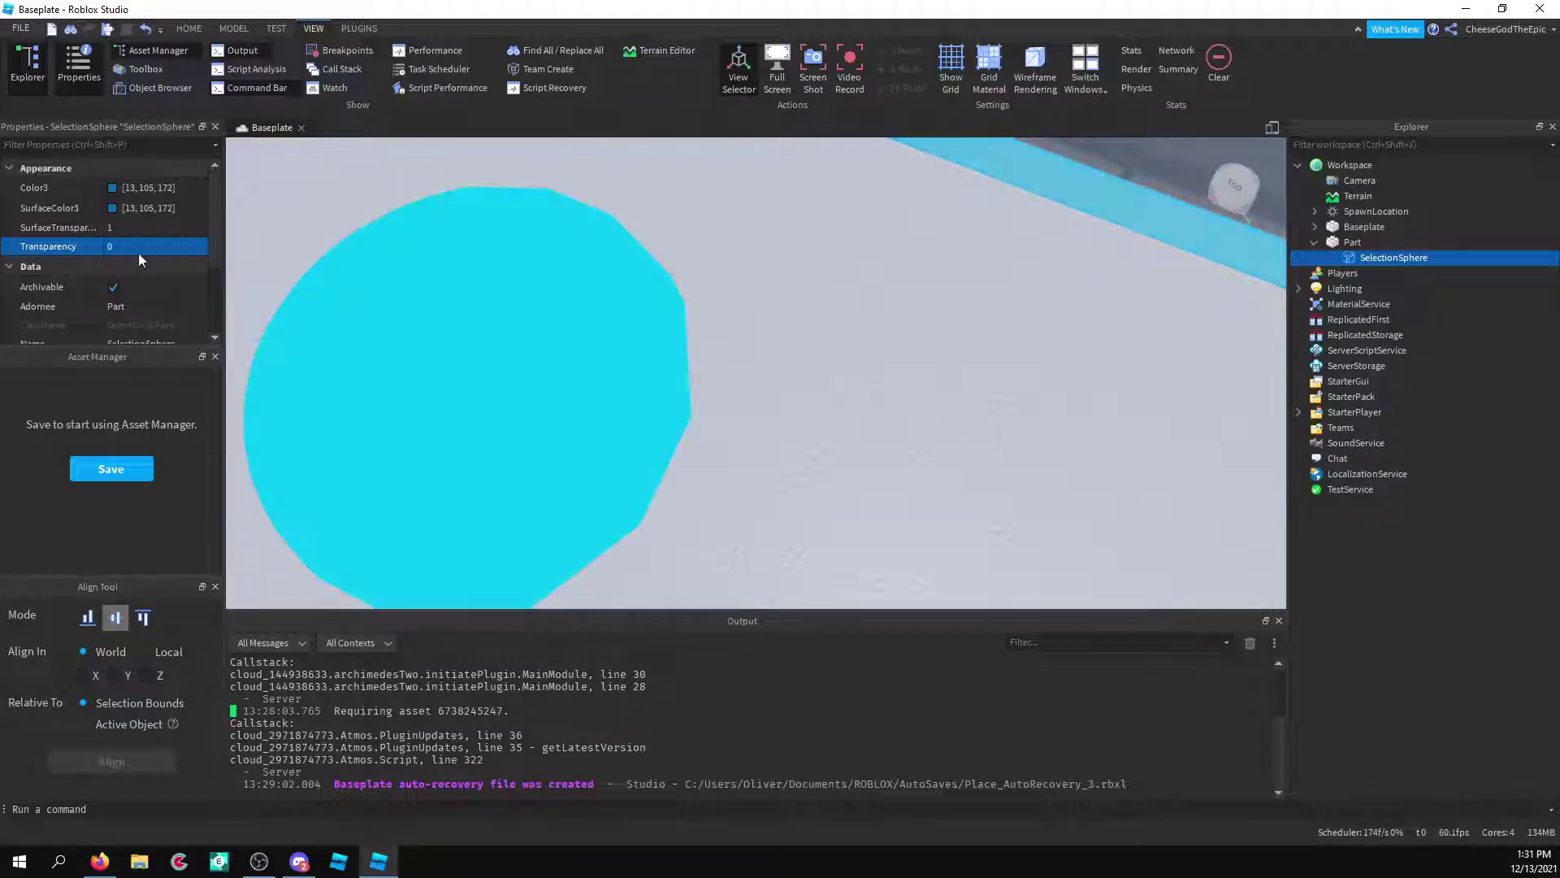
Examine how the SelectionSphere looks on the Part from different distances and angles.
{"action": "scroll", "coordinate": [907, 301], "scroll_direction": "down", "scroll_amount": 7}
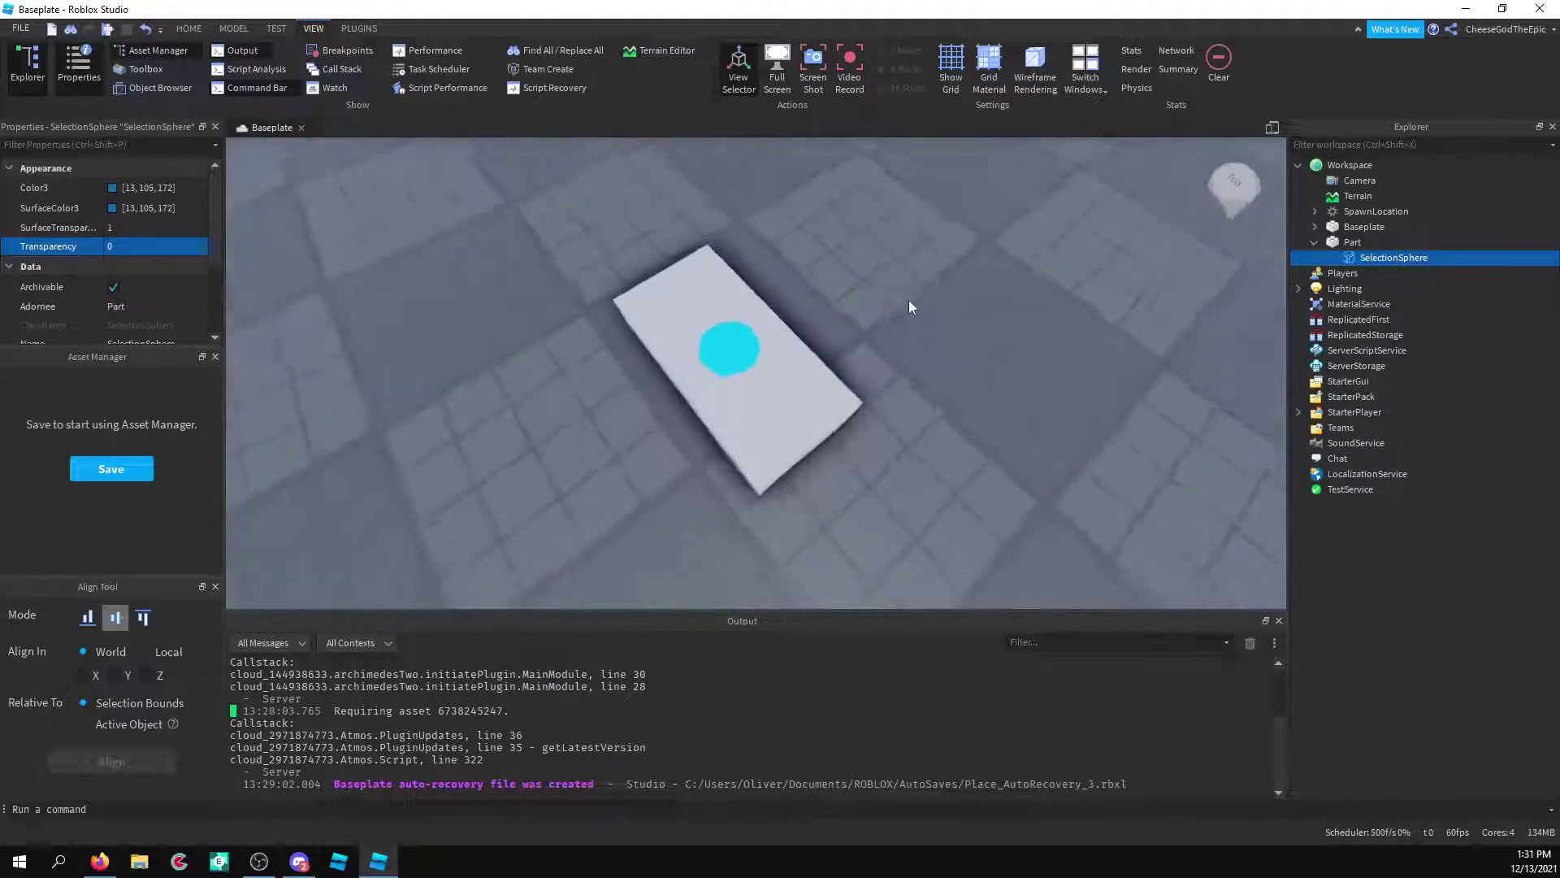
{"action": "scroll", "coordinate": [918, 299], "scroll_direction": "up", "scroll_amount": 3}
{"action": "left_click", "coordinate": [934, 298]}
{"action": "right_click_drag", "start_coordinate": [941, 298], "coordinate": [943, 295]}
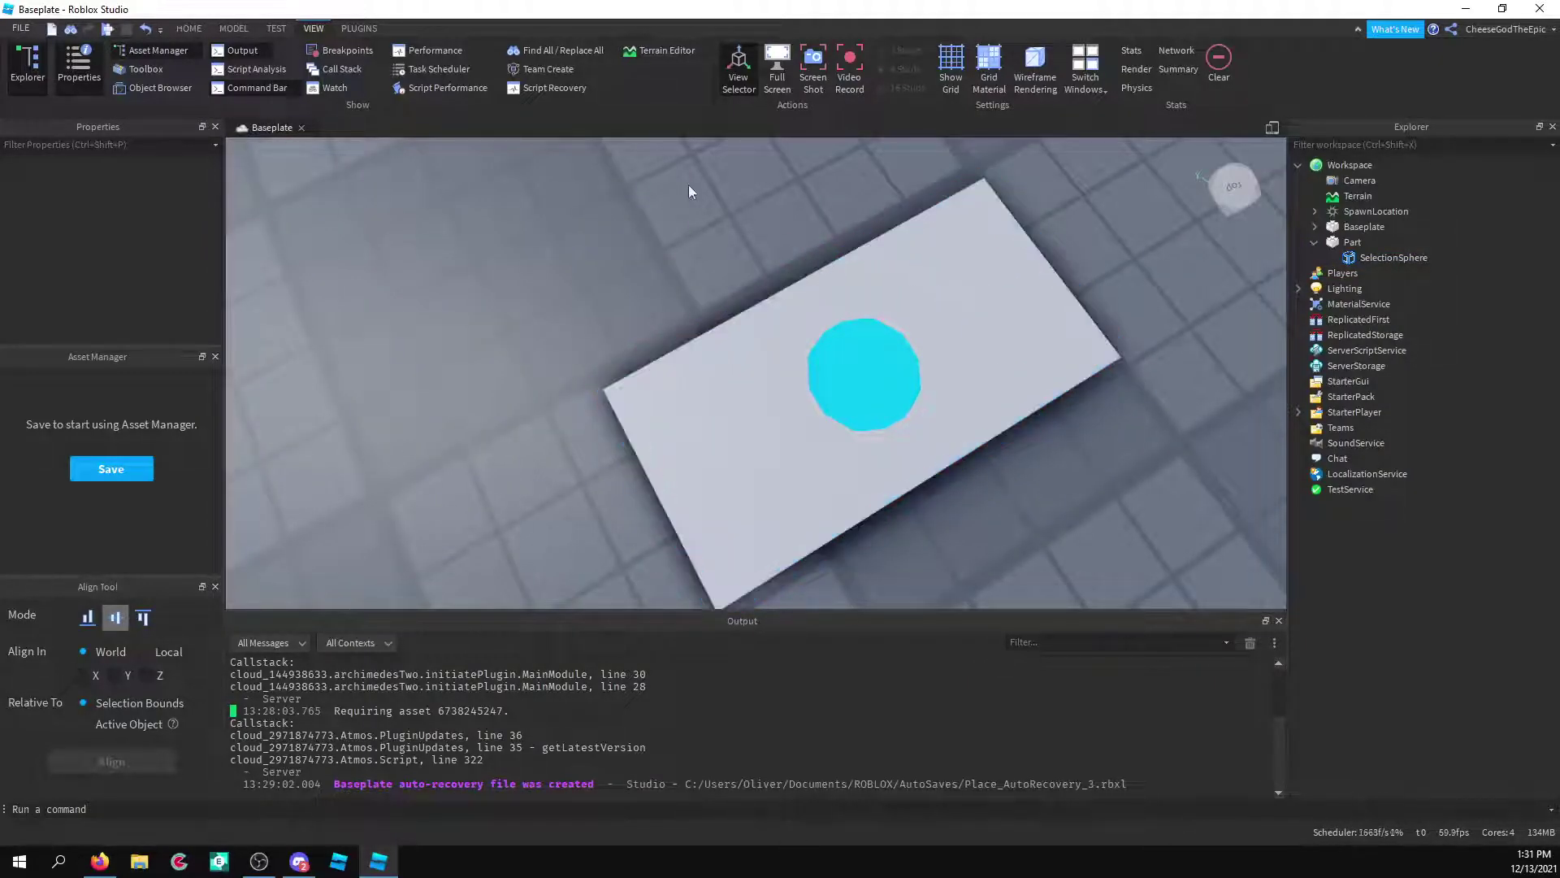
{"action": "scroll", "coordinate": [655, 289], "scroll_direction": "down", "scroll_amount": 4}
{"action": "scroll", "coordinate": [673, 312], "scroll_direction": "up", "scroll_amount": 1}
{"action": "right_click_drag", "start_coordinate": [673, 312], "coordinate": [673, 312]}
{"action": "key", "text": "w"}
{"action": "key", "text": "s"}
{"action": "middle_click_drag", "start_coordinate": [867, 389], "coordinate": [676, 392]}
{"action": "key", "text": "w"}
{"action": "right_click_drag", "start_coordinate": [662, 380], "coordinate": [662, 381]}
{"action": "key", "text": "w"}
{"action": "key", "text": "s"}
{"action": "key", "text": "w"}
{"action": "key", "text": "s"}
{"action": "key", "text": "s"}
{"action": "key", "text": "w"}
{"action": "key", "text": "s"}
{"action": "scroll", "coordinate": [662, 380], "scroll_direction": "down", "scroll_amount": 10}
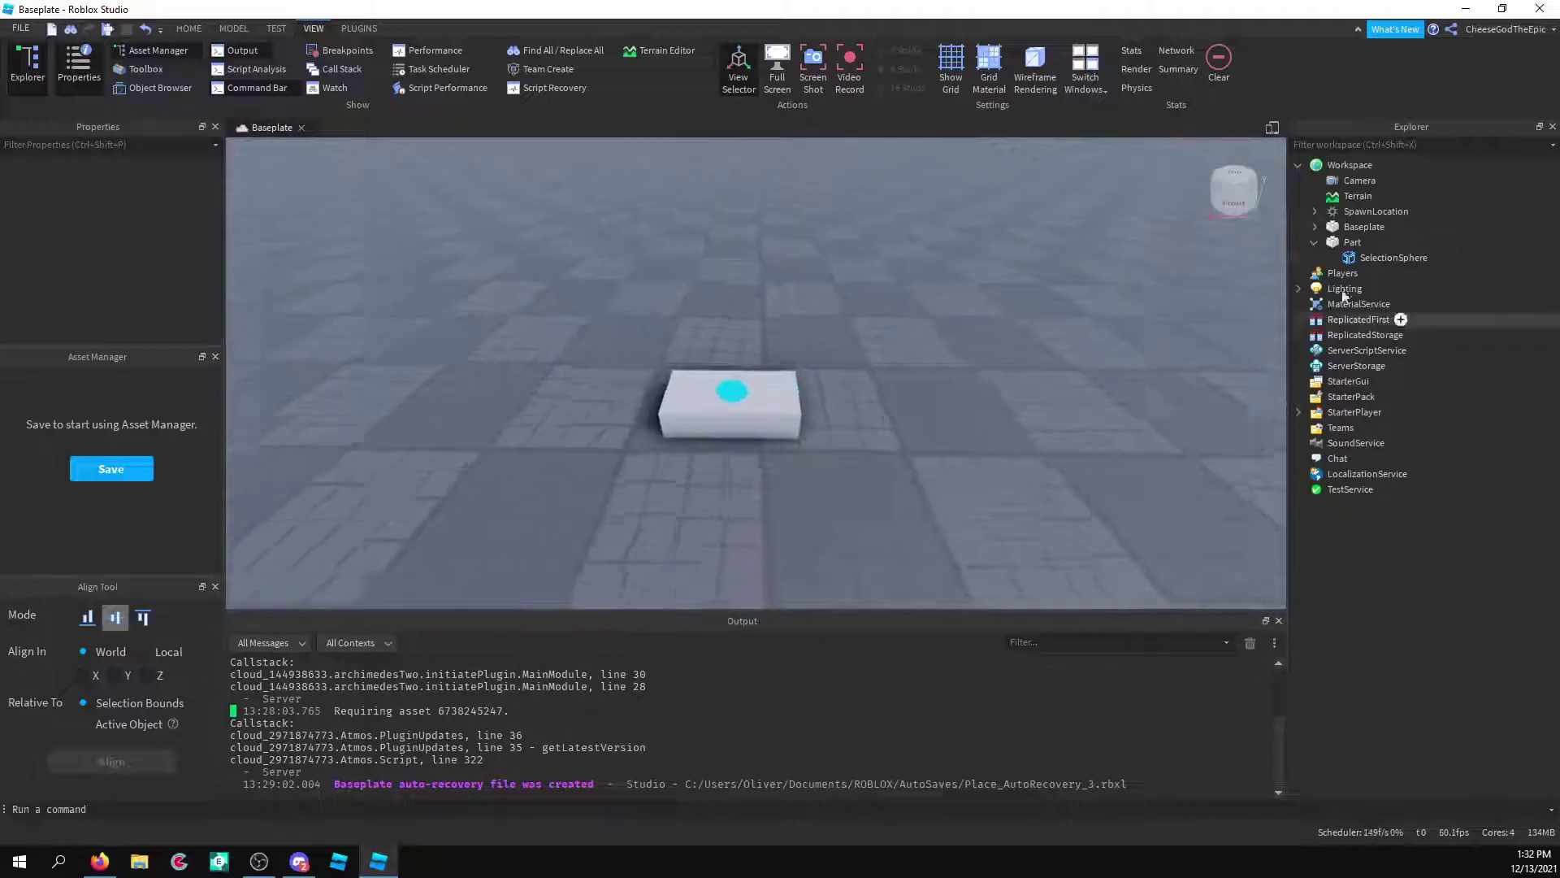
Insert the library model Among us Meme guy beside the SpawnLocation and dismiss the insertion prompt.
{"action": "key", "text": "d"}
{"action": "right_click_drag", "start_coordinate": [983, 318], "coordinate": [984, 317]}
{"action": "key", "text": "w"}
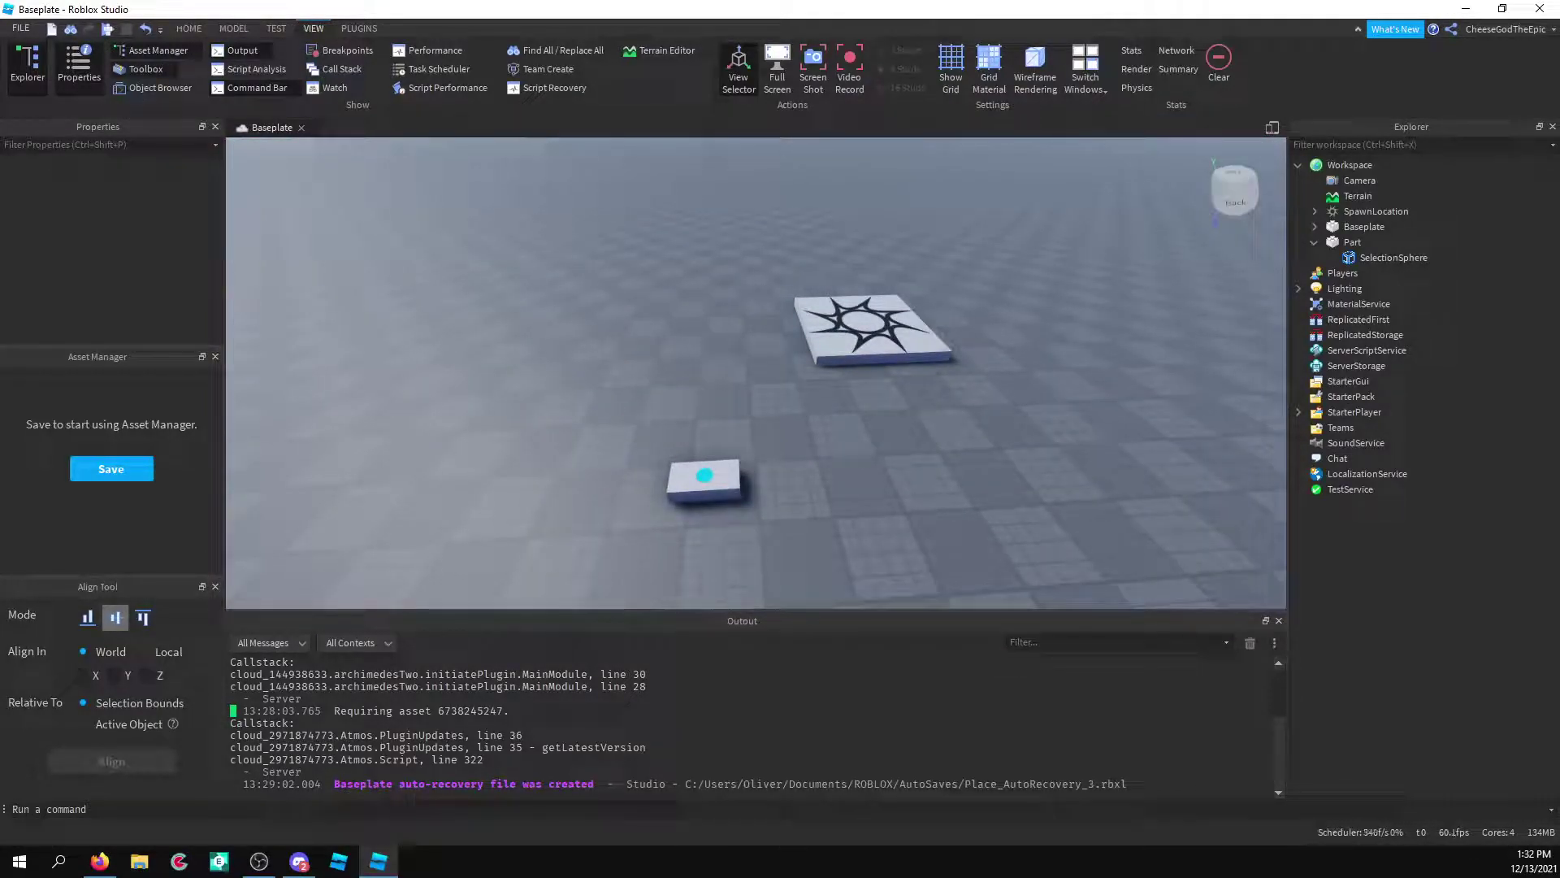
{"action": "left_click", "coordinate": [943, 463]}
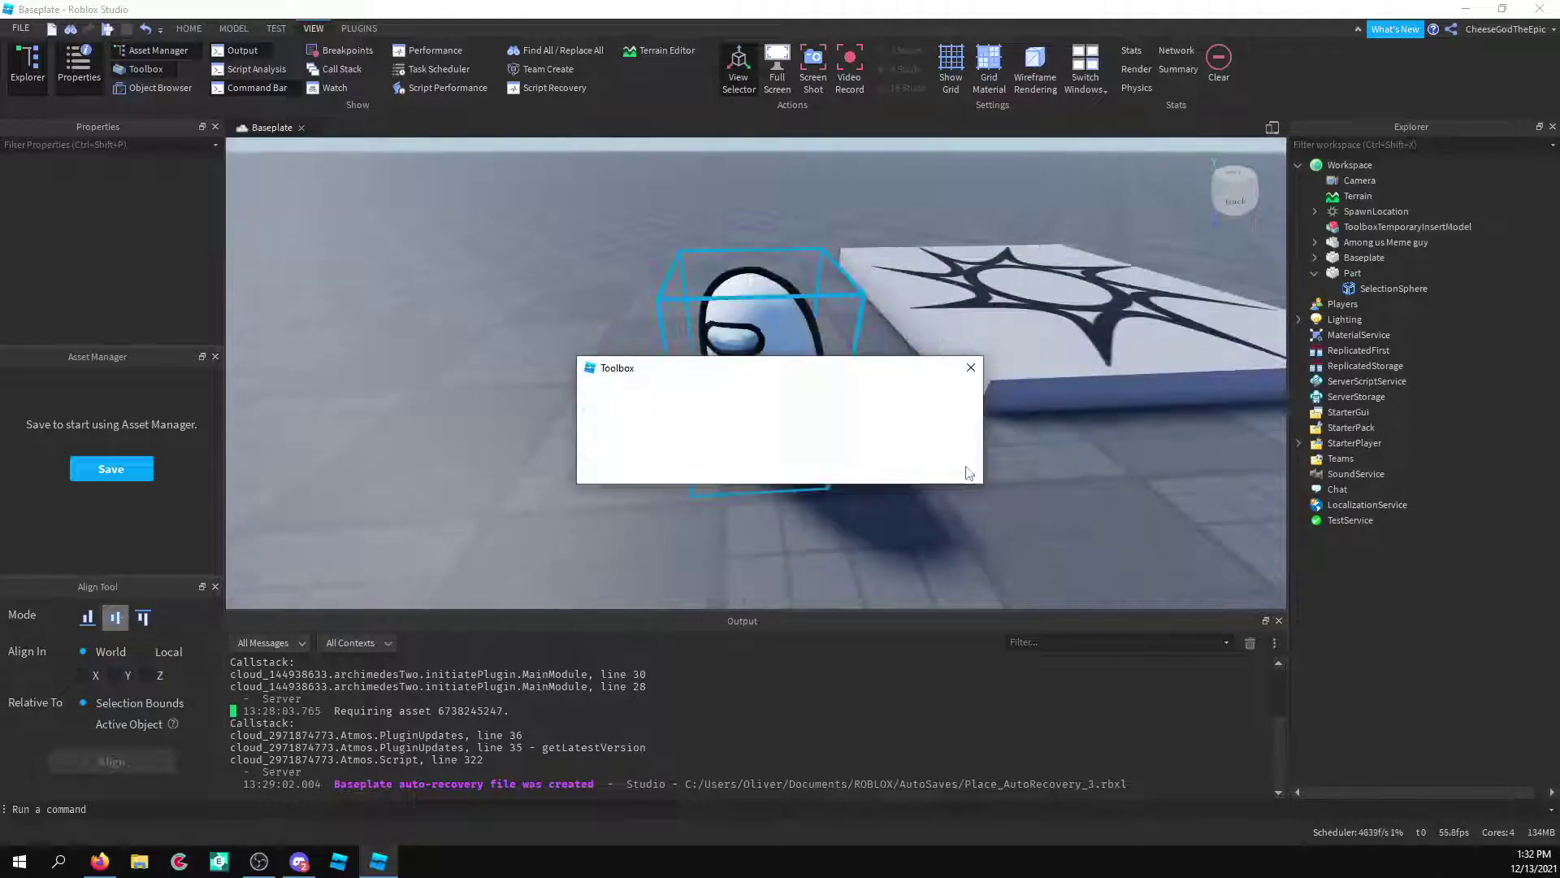
Delete the two Full Animation scripts from the Among us Meme guy.
{"action": "left_click", "coordinate": [1314, 228]}
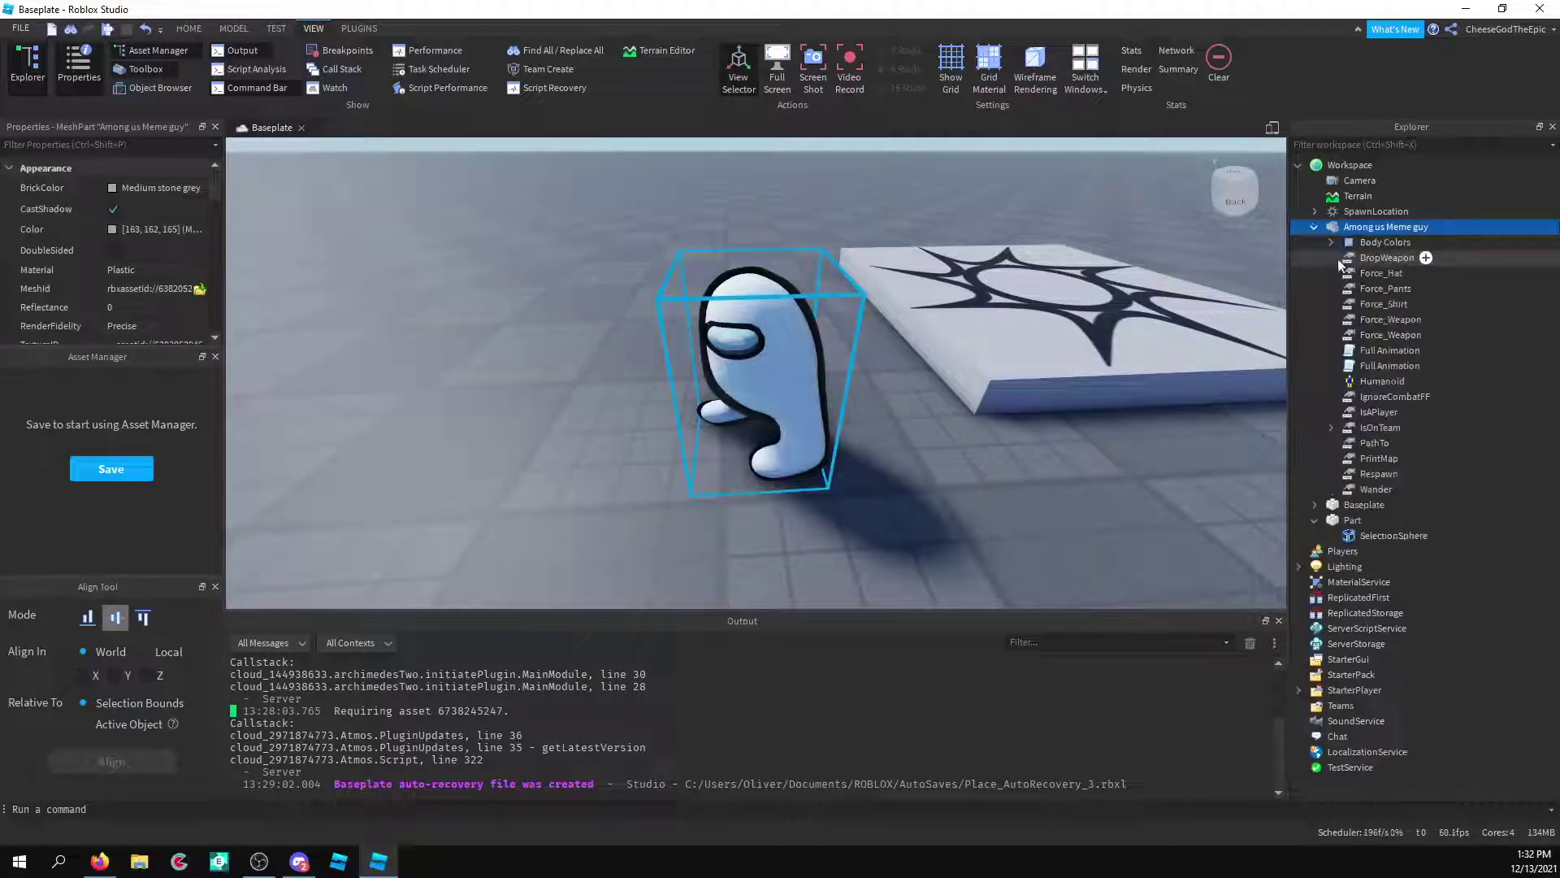
{"action": "left_click", "coordinate": [1383, 351]}
{"action": "left_click", "coordinate": [1391, 365], "text": "shift"}
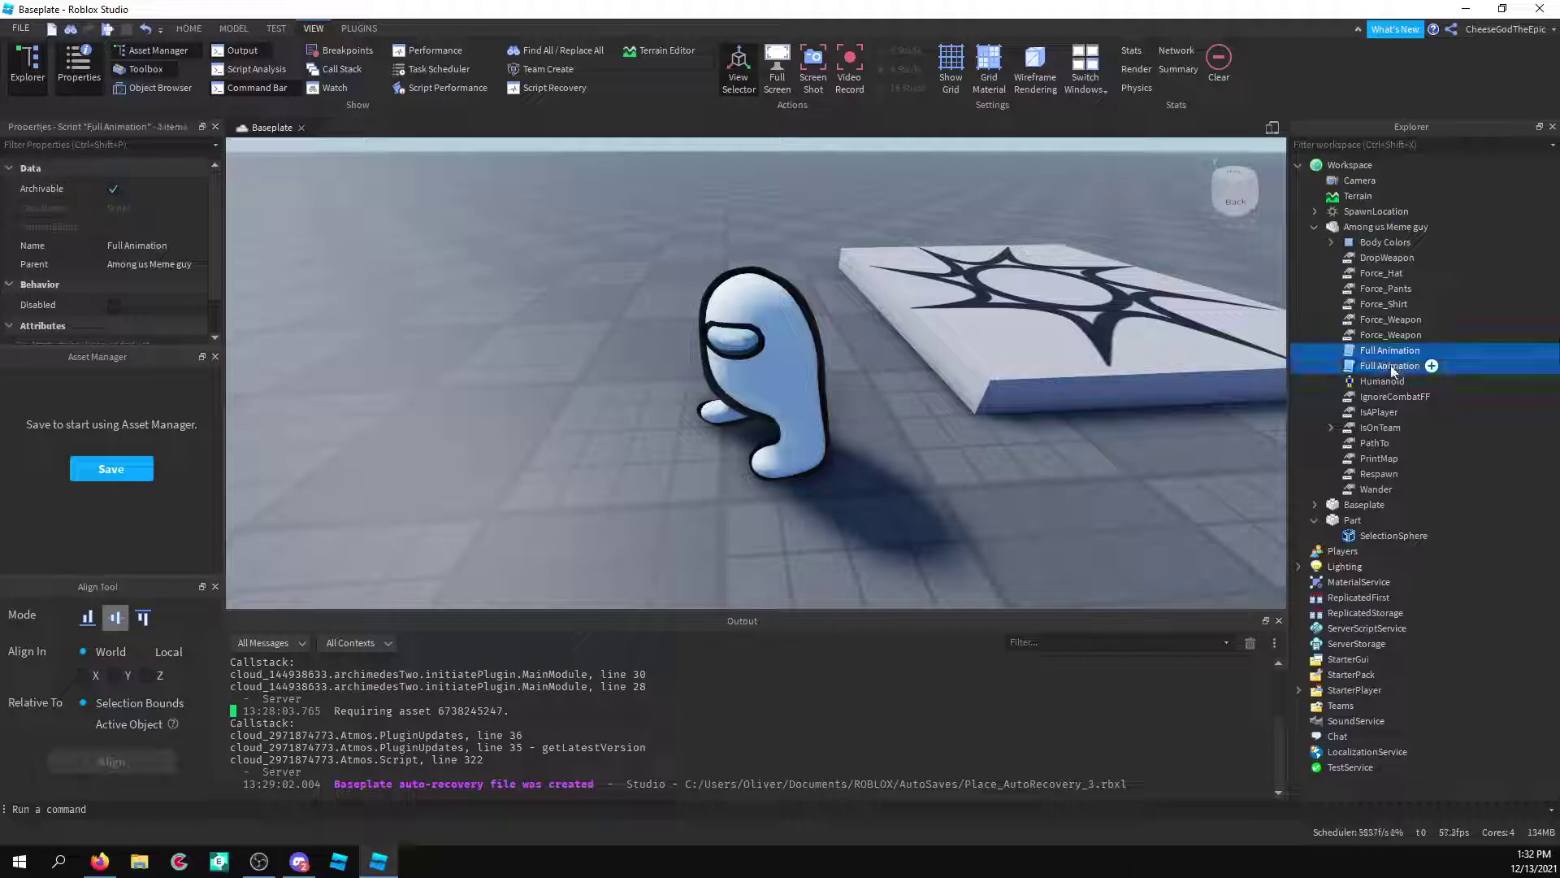
{"action": "key", "text": "Delete"}
Reposition the Among us Meme guy on the baseplate near the SpawnLocation.
{"action": "left_click_drag", "start_coordinate": [782, 384], "coordinate": [751, 481]}
{"action": "right_click_drag", "start_coordinate": [767, 525], "coordinate": [767, 524]}
{"action": "scroll", "coordinate": [686, 347], "scroll_direction": "down", "scroll_amount": 5}
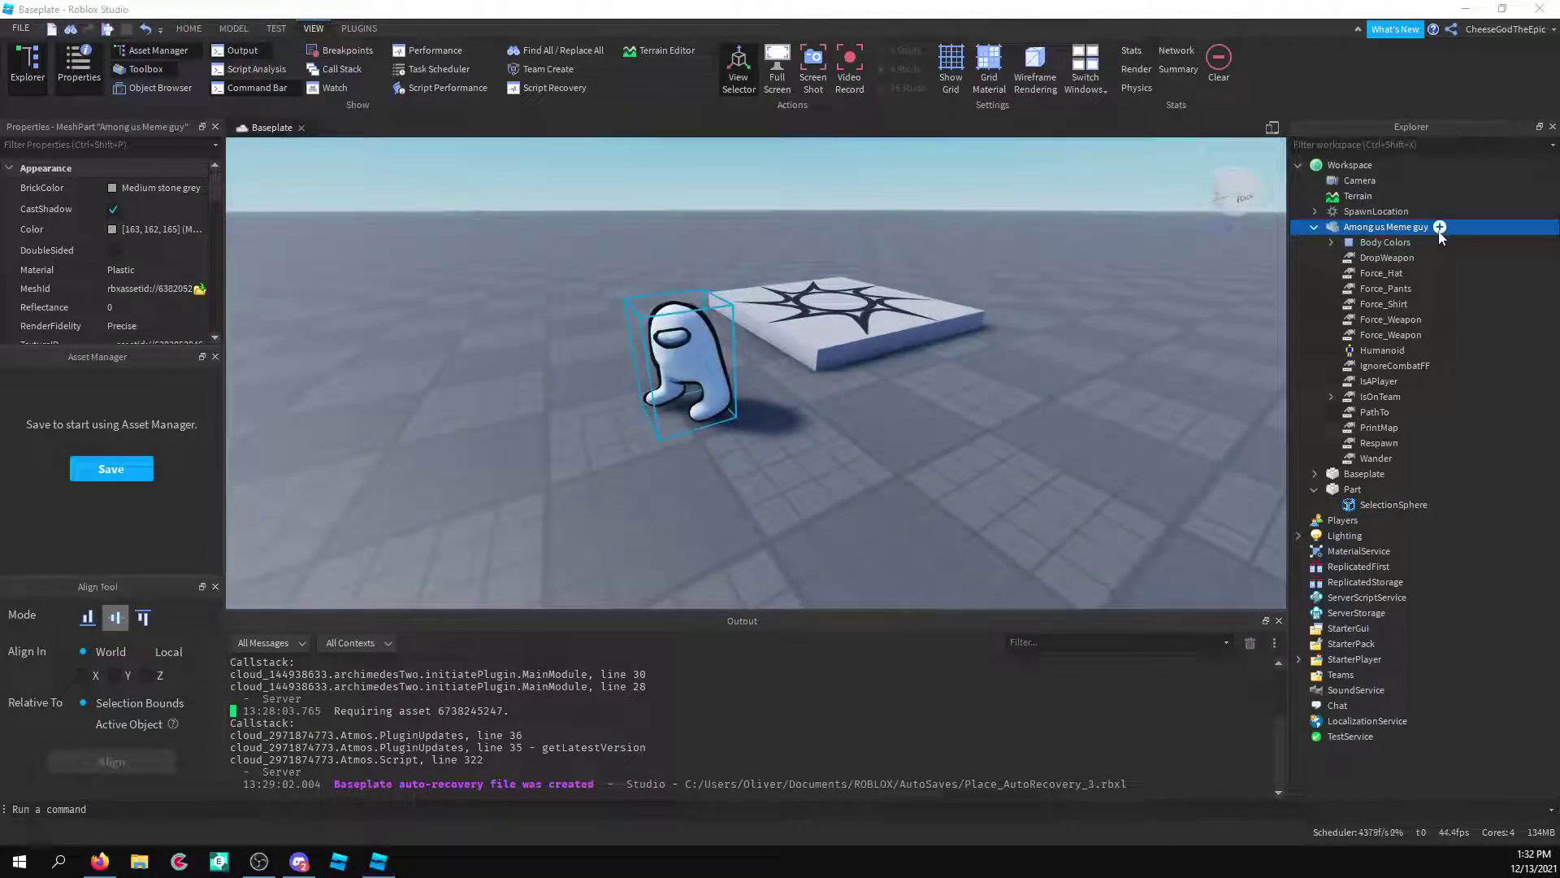
Insert a SelectionBox into the Among us Meme guy and assign that mesh as its Adornee.
{"action": "left_click", "coordinate": [1387, 472]}
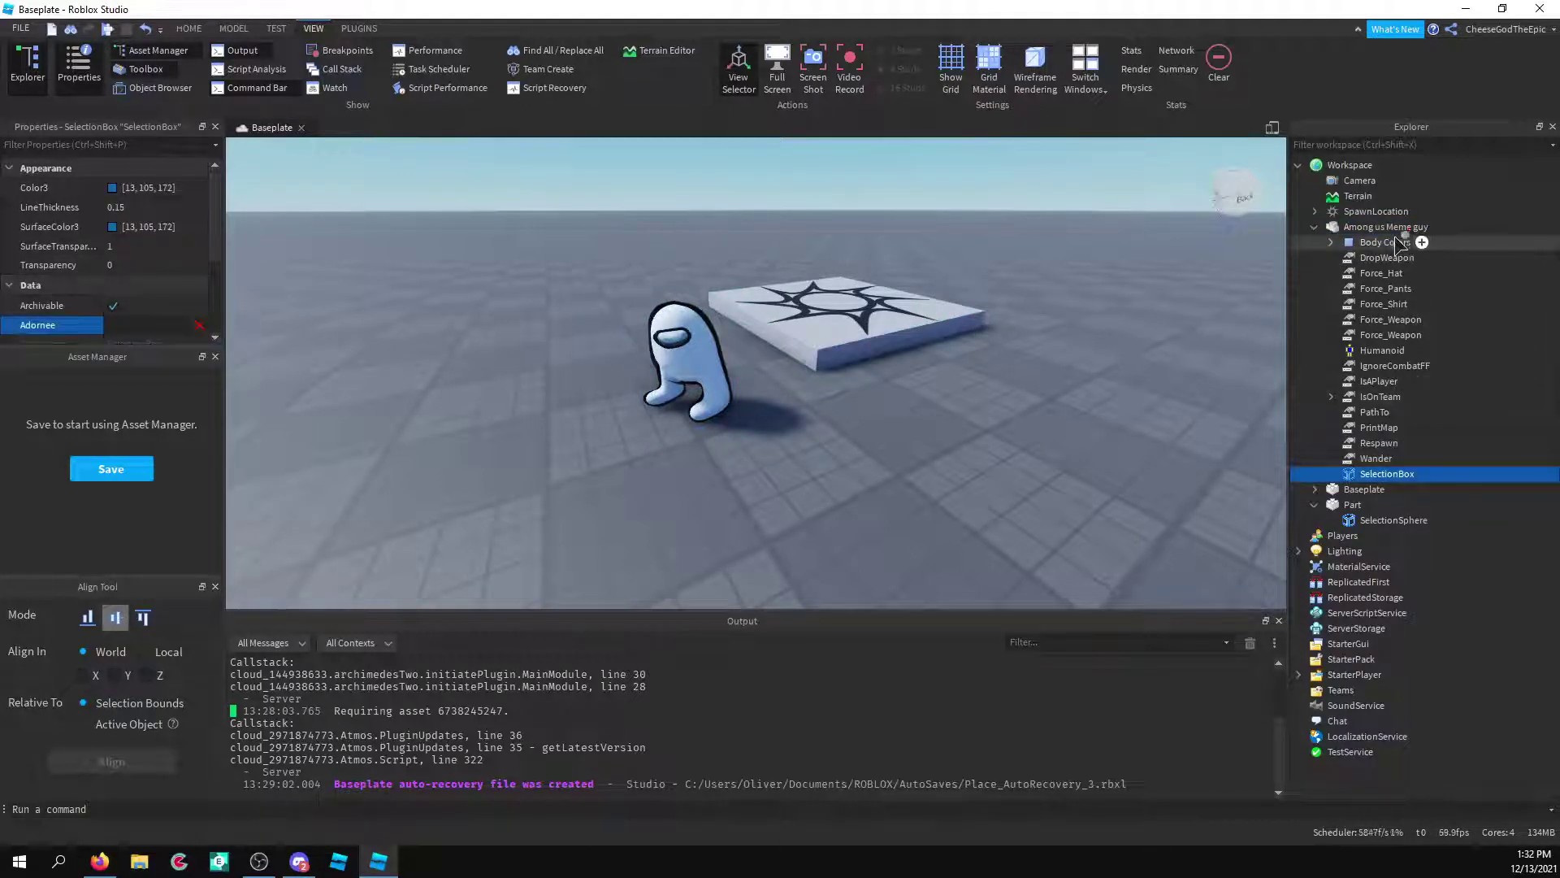
{"action": "right_click_drag", "start_coordinate": [759, 437], "coordinate": [726, 440]}
{"action": "scroll", "coordinate": [759, 438], "scroll_direction": "up", "scroll_amount": 5}
{"action": "scroll", "coordinate": [759, 436], "scroll_direction": "down", "scroll_amount": 3}
Examine the SelectionBox around the Among us Meme guy from several angles and distances, beside the SpawnLocation.
{"action": "key", "text": "w"}
{"action": "key", "text": "w"}
{"action": "key", "text": "s"}
{"action": "key", "text": "a"}
{"action": "scroll", "coordinate": [711, 327], "scroll_direction": "up", "scroll_amount": 2}
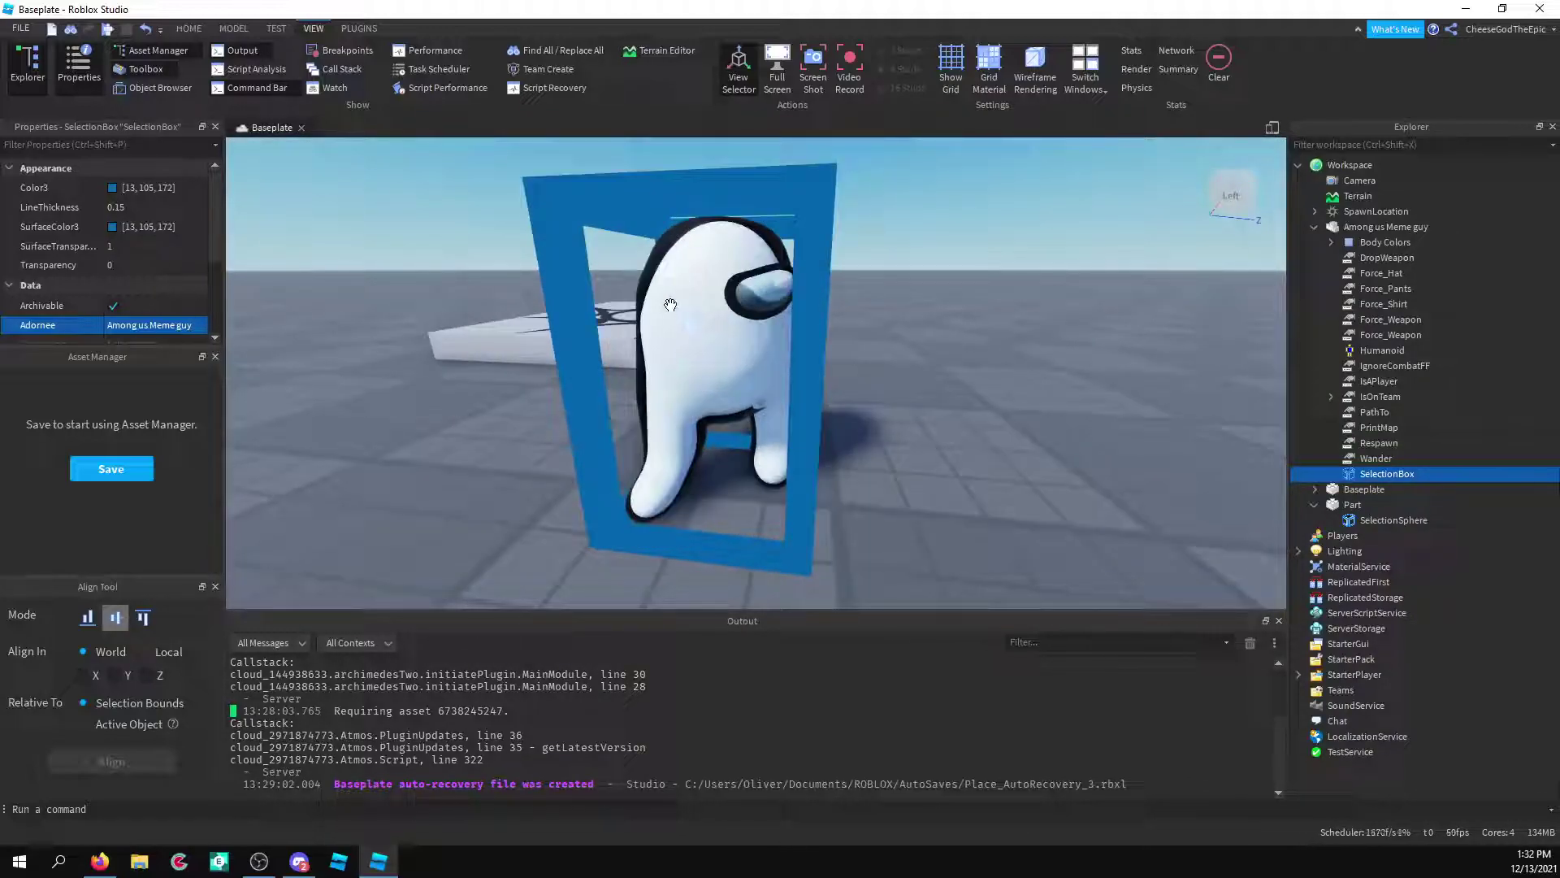
{"action": "right_click_drag", "start_coordinate": [685, 281], "coordinate": [687, 285]}
{"action": "key", "text": "w"}
{"action": "scroll", "coordinate": [782, 364], "scroll_direction": "up", "scroll_amount": 4}
{"action": "right_click_drag", "start_coordinate": [867, 395], "coordinate": [815, 301]}
{"action": "scroll", "coordinate": [867, 397], "scroll_direction": "down", "scroll_amount": 6}
{"action": "scroll", "coordinate": [869, 396], "scroll_direction": "up", "scroll_amount": 6}
{"action": "scroll", "coordinate": [868, 396], "scroll_direction": "down", "scroll_amount": 7}
{"action": "scroll", "coordinate": [868, 398], "scroll_direction": "up", "scroll_amount": 2}
{"action": "scroll", "coordinate": [869, 397], "scroll_direction": "down", "scroll_amount": 2}
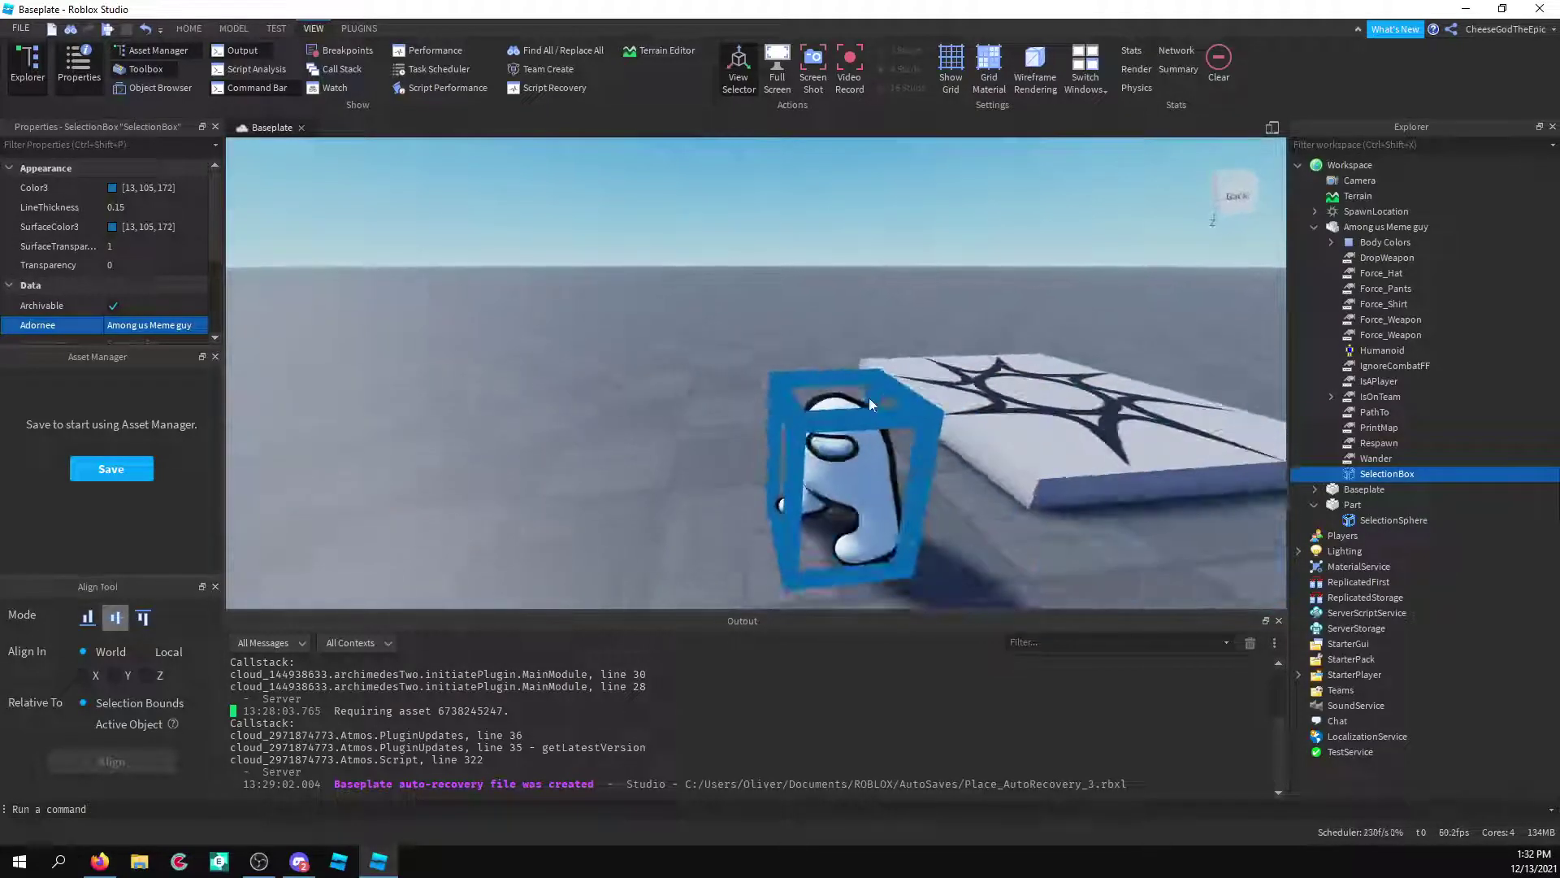
{"action": "scroll", "coordinate": [870, 397], "scroll_direction": "up", "scroll_amount": 4}
{"action": "scroll", "coordinate": [857, 431], "scroll_direction": "down", "scroll_amount": 5}
{"action": "scroll", "coordinate": [740, 363], "scroll_direction": "up", "scroll_amount": 3}
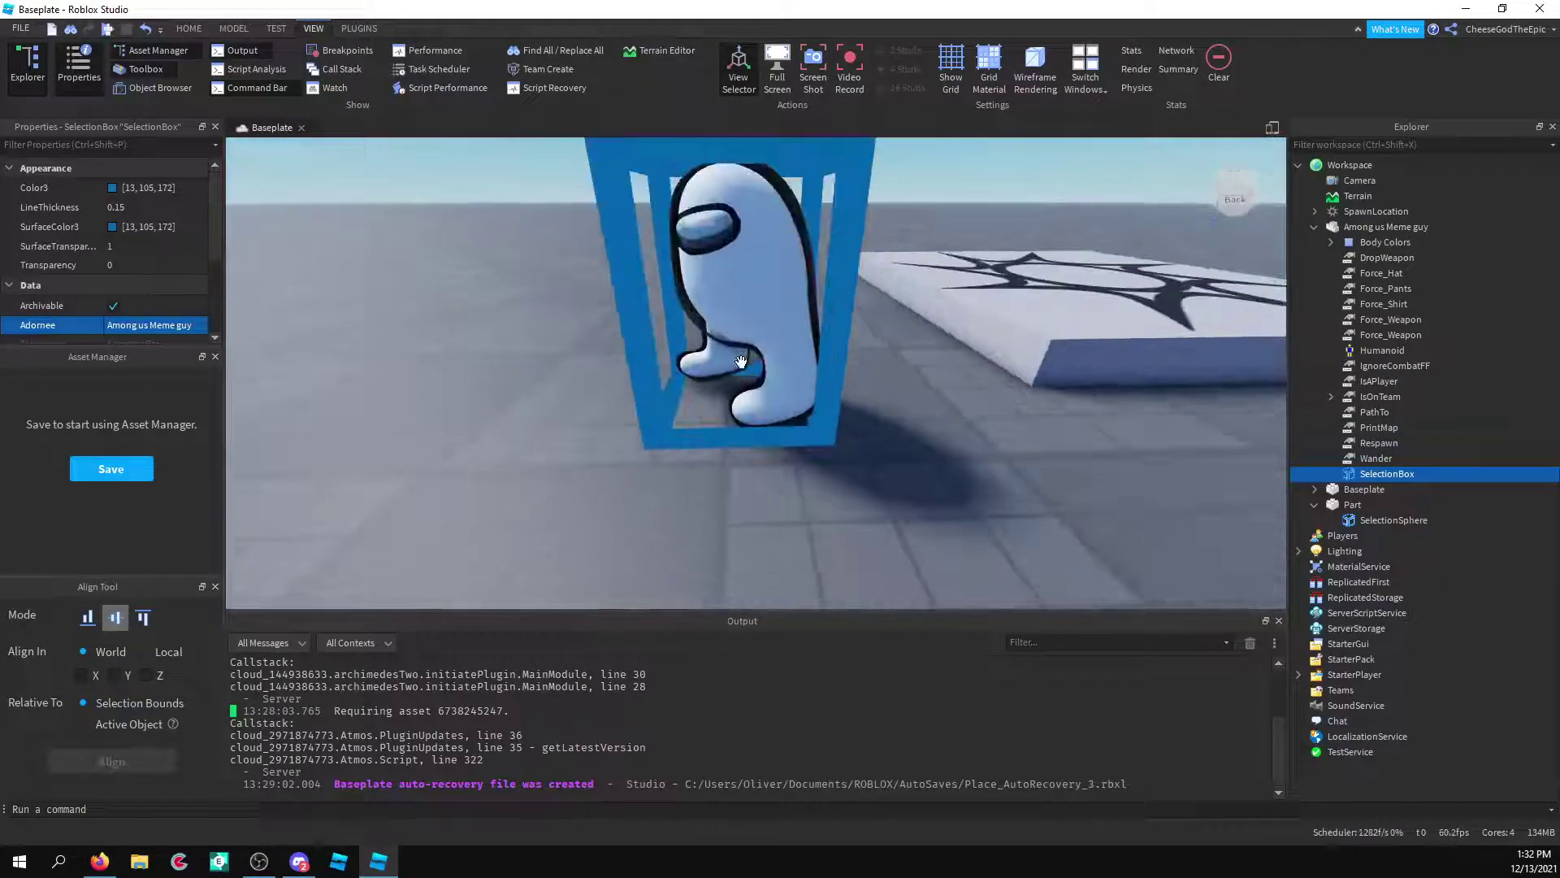
{"action": "right_click_drag", "start_coordinate": [741, 362], "coordinate": [662, 351]}
{"action": "scroll", "coordinate": [741, 363], "scroll_direction": "down", "scroll_amount": 5}
{"action": "scroll", "coordinate": [741, 361], "scroll_direction": "up", "scroll_amount": 5}
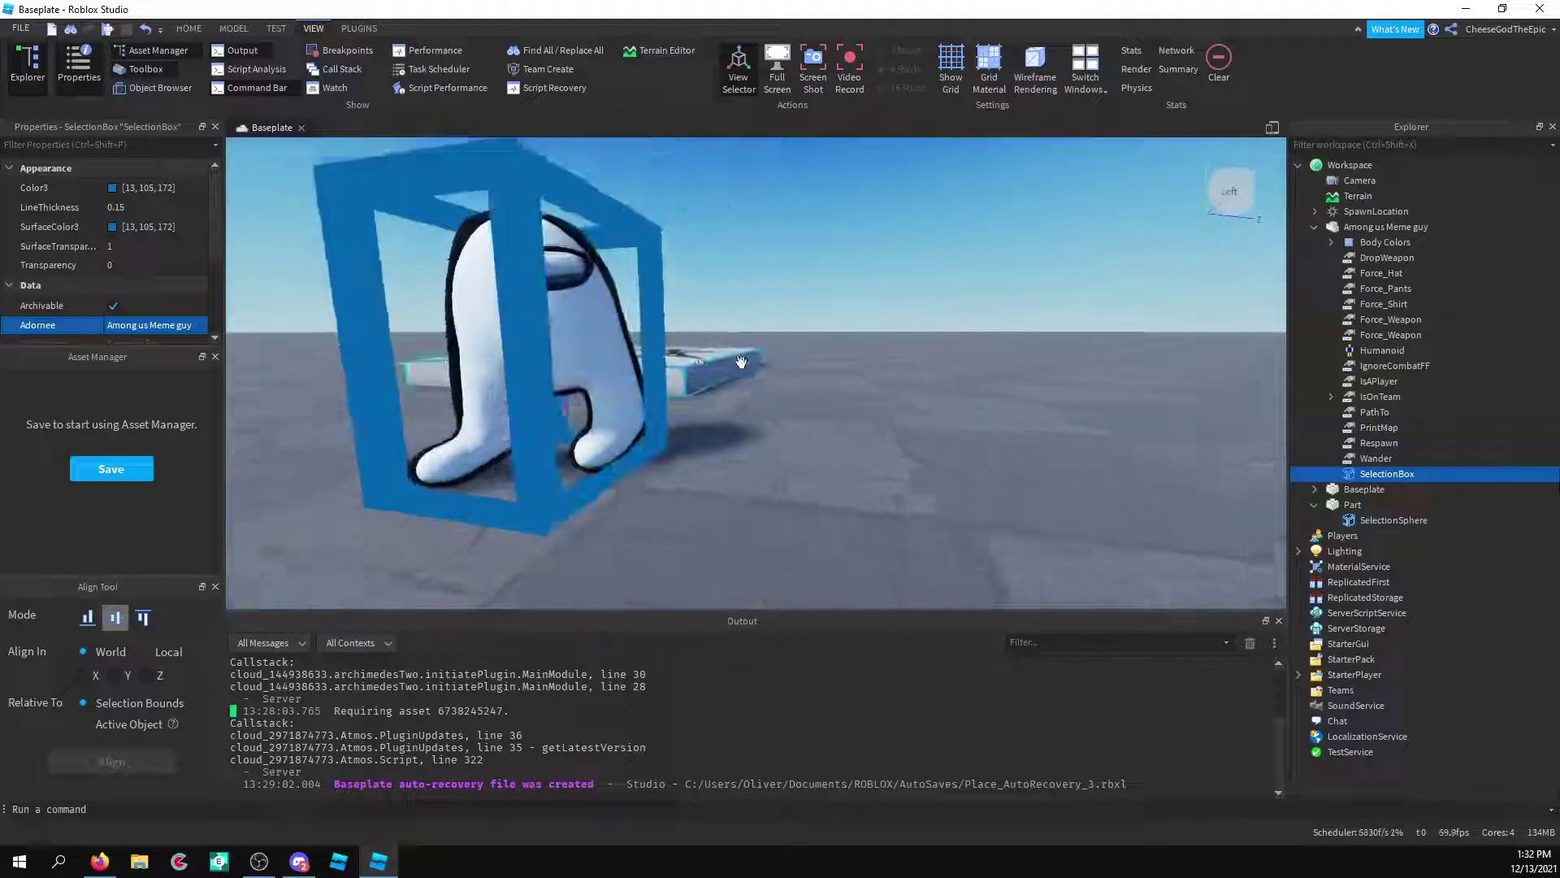
{"action": "scroll", "coordinate": [741, 362], "scroll_direction": "down", "scroll_amount": 3}
{"action": "scroll", "coordinate": [751, 322], "scroll_direction": "up", "scroll_amount": 3}
{"action": "left_click", "coordinate": [762, 321]}
{"action": "scroll", "coordinate": [802, 348], "scroll_direction": "down", "scroll_amount": 4}
{"action": "scroll", "coordinate": [801, 348], "scroll_direction": "up", "scroll_amount": 4}
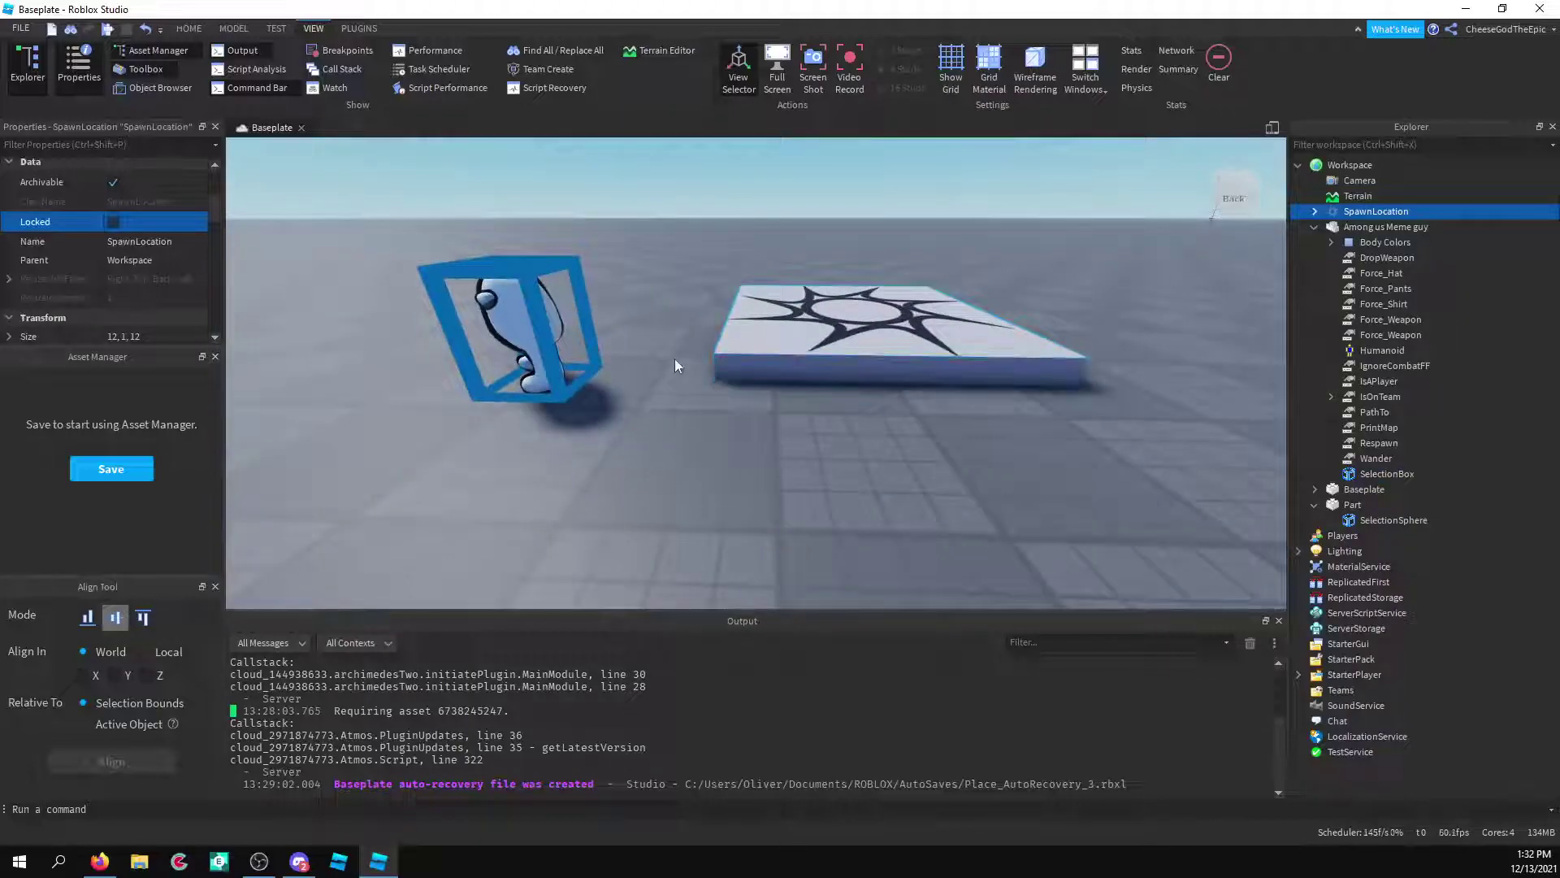
{"action": "key", "text": "a"}
{"action": "scroll", "coordinate": [674, 355], "scroll_direction": "up", "scroll_amount": 3}
{"action": "scroll", "coordinate": [611, 336], "scroll_direction": "down", "scroll_amount": 3}
{"action": "left_click", "coordinate": [613, 330]}
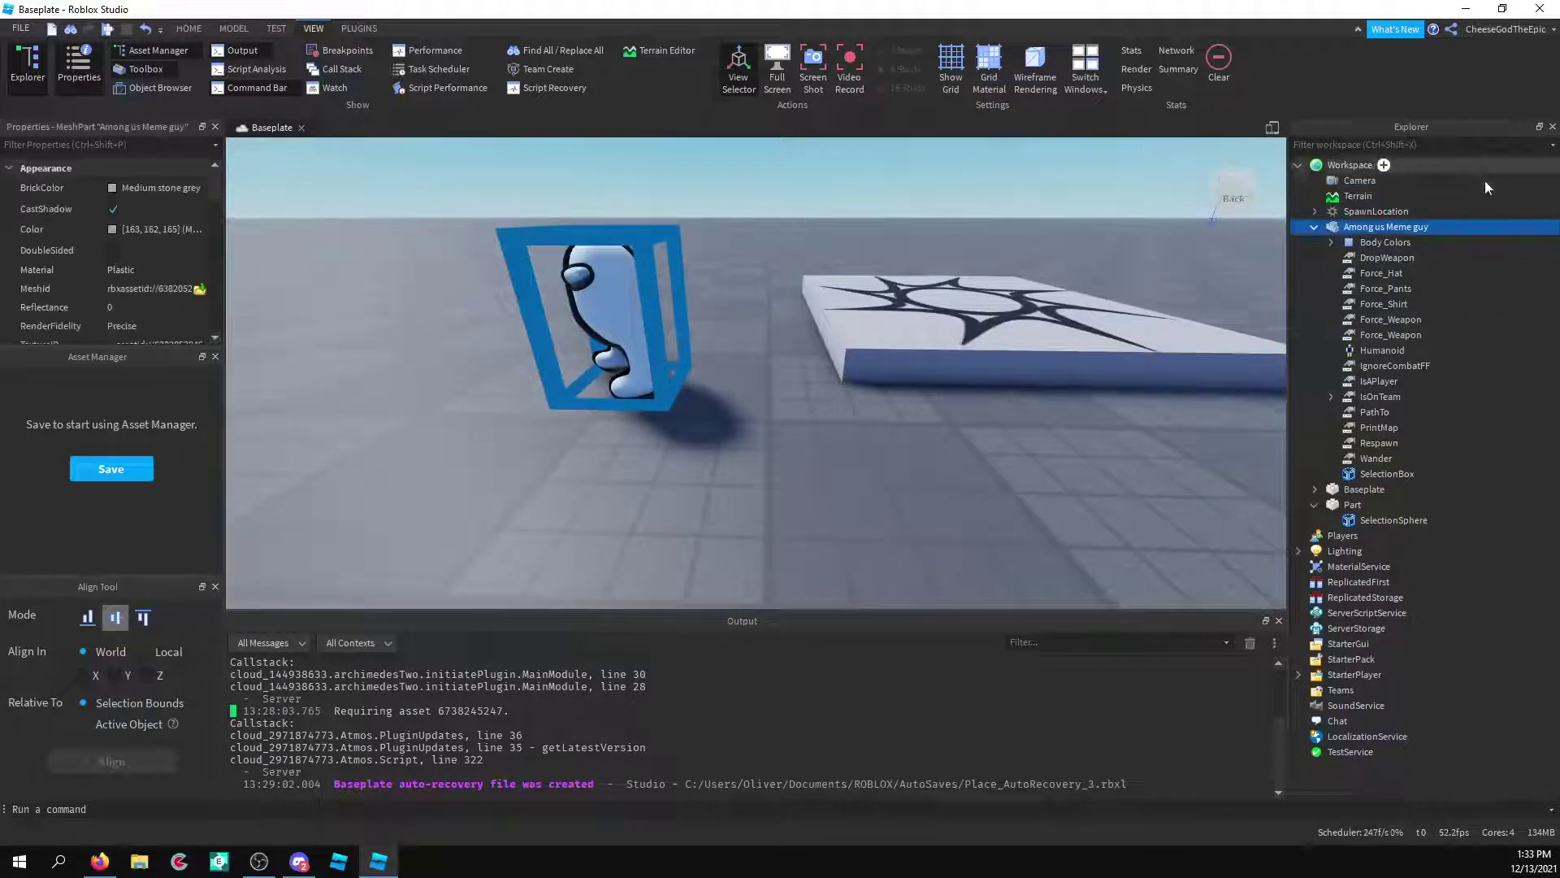
Delete the SelectionBox from the Among us Meme guy.
{"action": "left_click", "coordinate": [1367, 468]}
{"action": "right_click", "coordinate": [1369, 472]}
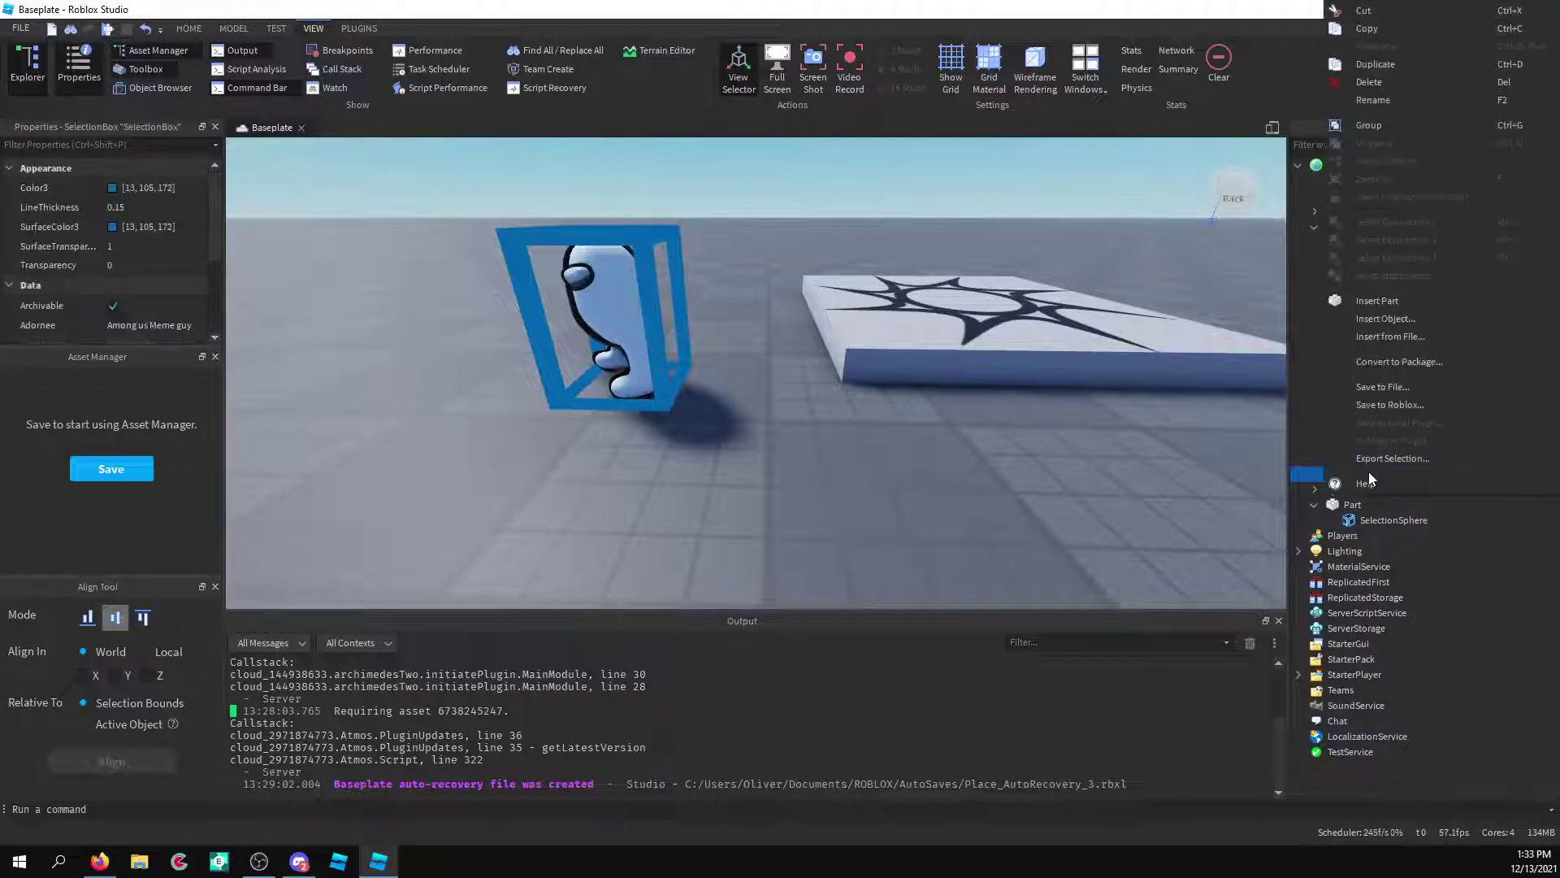
{"action": "left_click", "coordinate": [1317, 463]}
{"action": "left_click", "coordinate": [1368, 474]}
{"action": "key", "text": "Delete"}
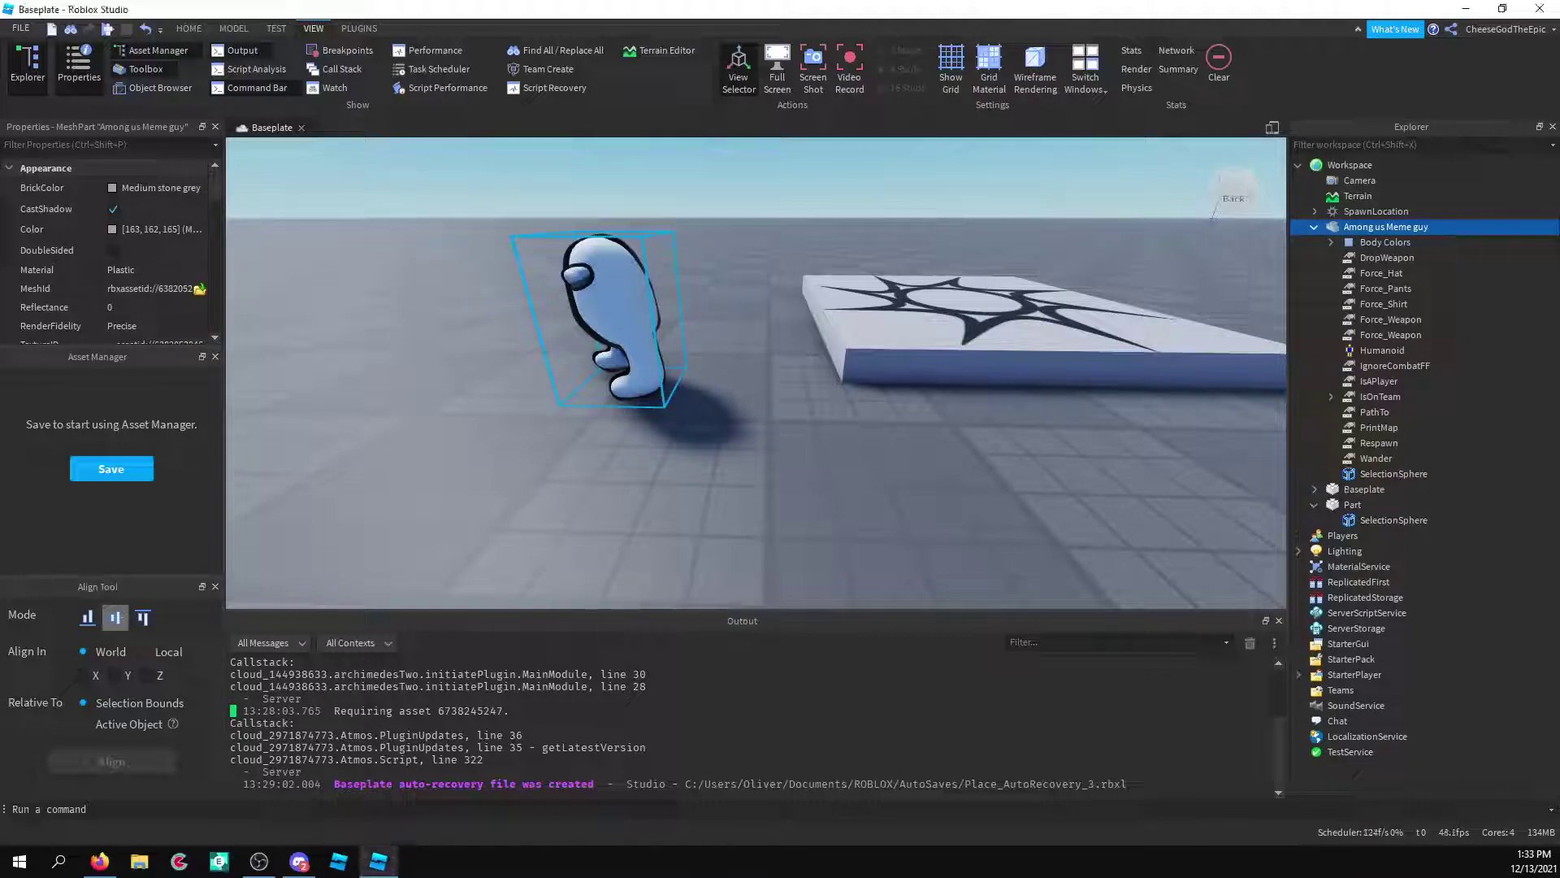
Insert a SelectionSphere into the Among us Meme guy and assign that mesh as its Adornee.
{"action": "left_click", "coordinate": [1387, 472]}
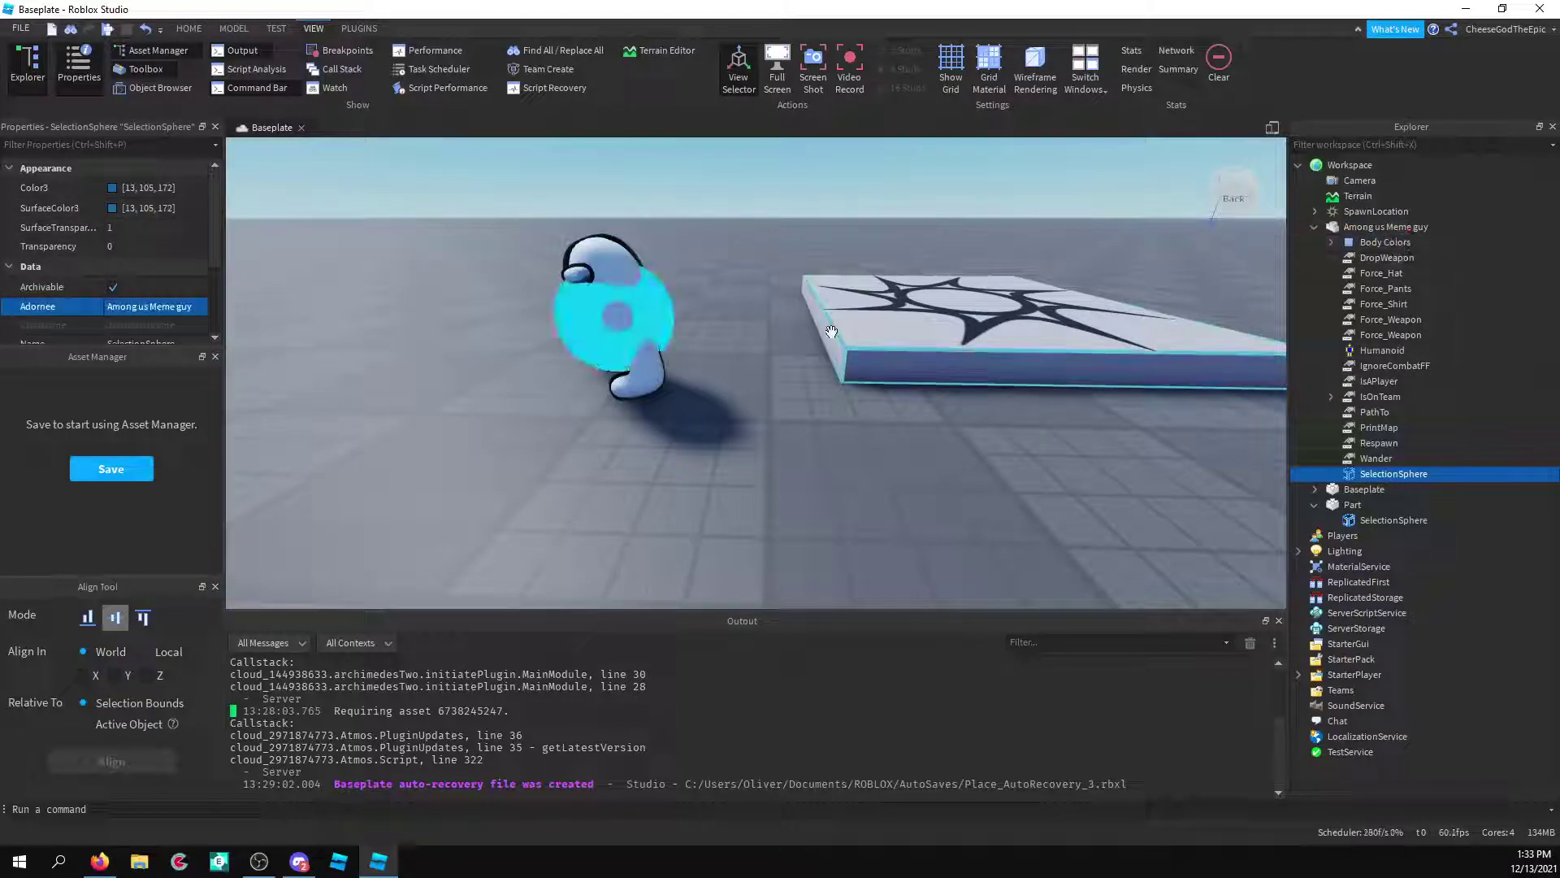
{"action": "right_click_drag", "start_coordinate": [802, 340], "coordinate": [801, 340]}
{"action": "key", "text": "s"}
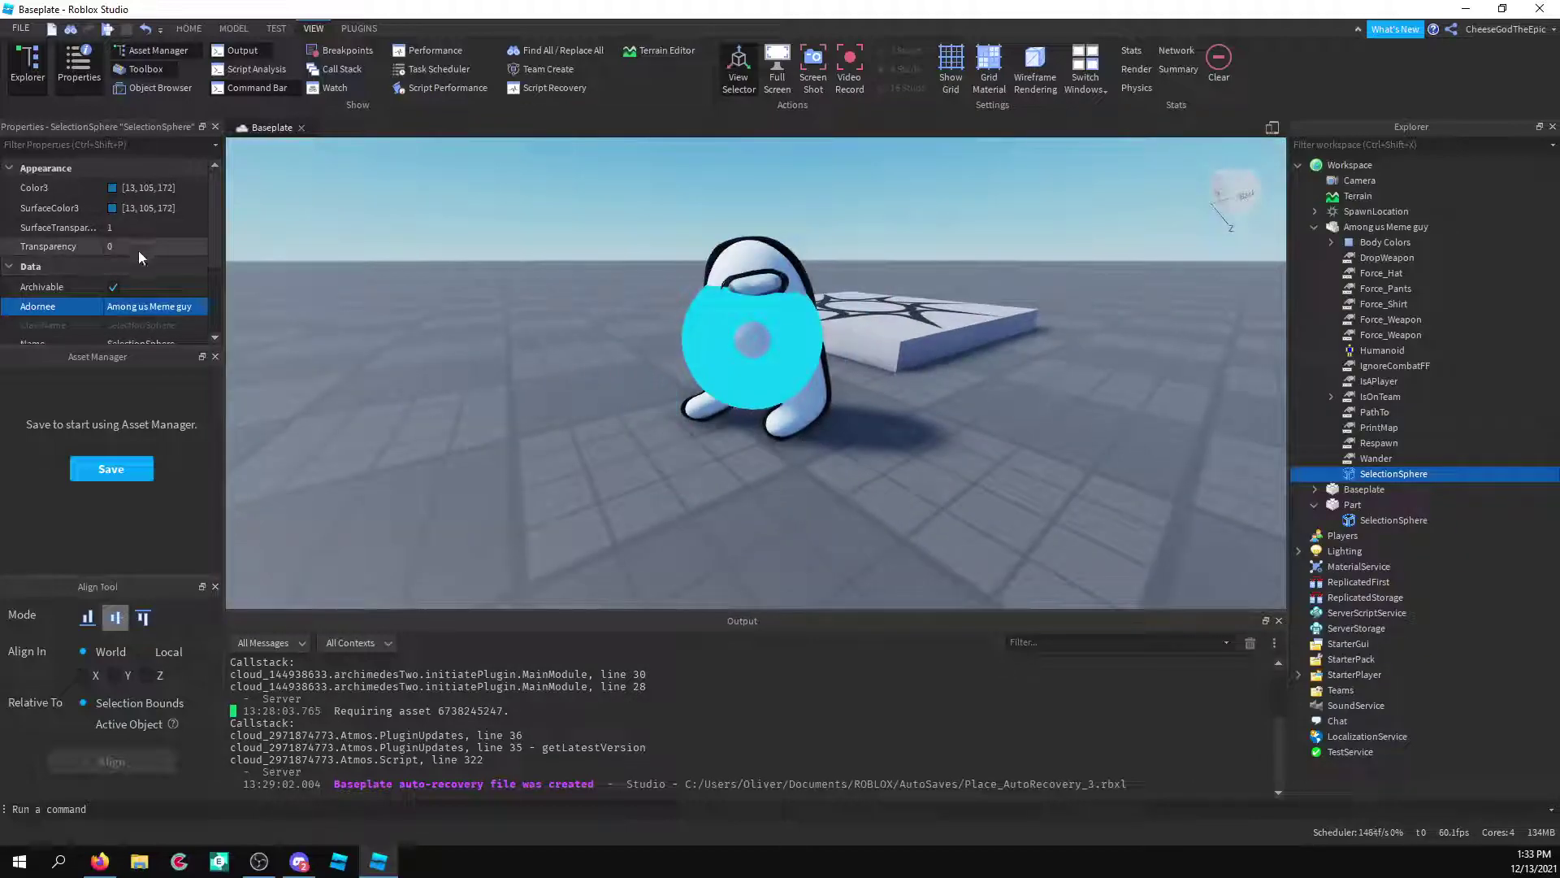
Examine the SelectionSphere on the Among us Meme guy from different distances and angles.
{"action": "scroll", "coordinate": [138, 250], "scroll_direction": "down", "scroll_amount": 3}
{"action": "scroll", "coordinate": [138, 257], "scroll_direction": "up", "scroll_amount": 3}
{"action": "key", "text": "w"}
{"action": "right_click_drag", "start_coordinate": [1001, 398], "coordinate": [1001, 397]}
{"action": "scroll", "coordinate": [1001, 397], "scroll_direction": "down", "scroll_amount": 5}
{"action": "key", "text": "w"}
{"action": "scroll", "coordinate": [1002, 397], "scroll_direction": "down", "scroll_amount": 4}
{"action": "scroll", "coordinate": [1001, 397], "scroll_direction": "up", "scroll_amount": 3}
{"action": "key", "text": "a"}
{"action": "right_click_drag", "start_coordinate": [841, 403], "coordinate": [840, 403]}
{"action": "key", "text": "d"}
Insert the library model Crashed Heli and move it to an open area of the baseplate.
{"action": "scroll", "coordinate": [841, 401], "scroll_direction": "down", "scroll_amount": 6}
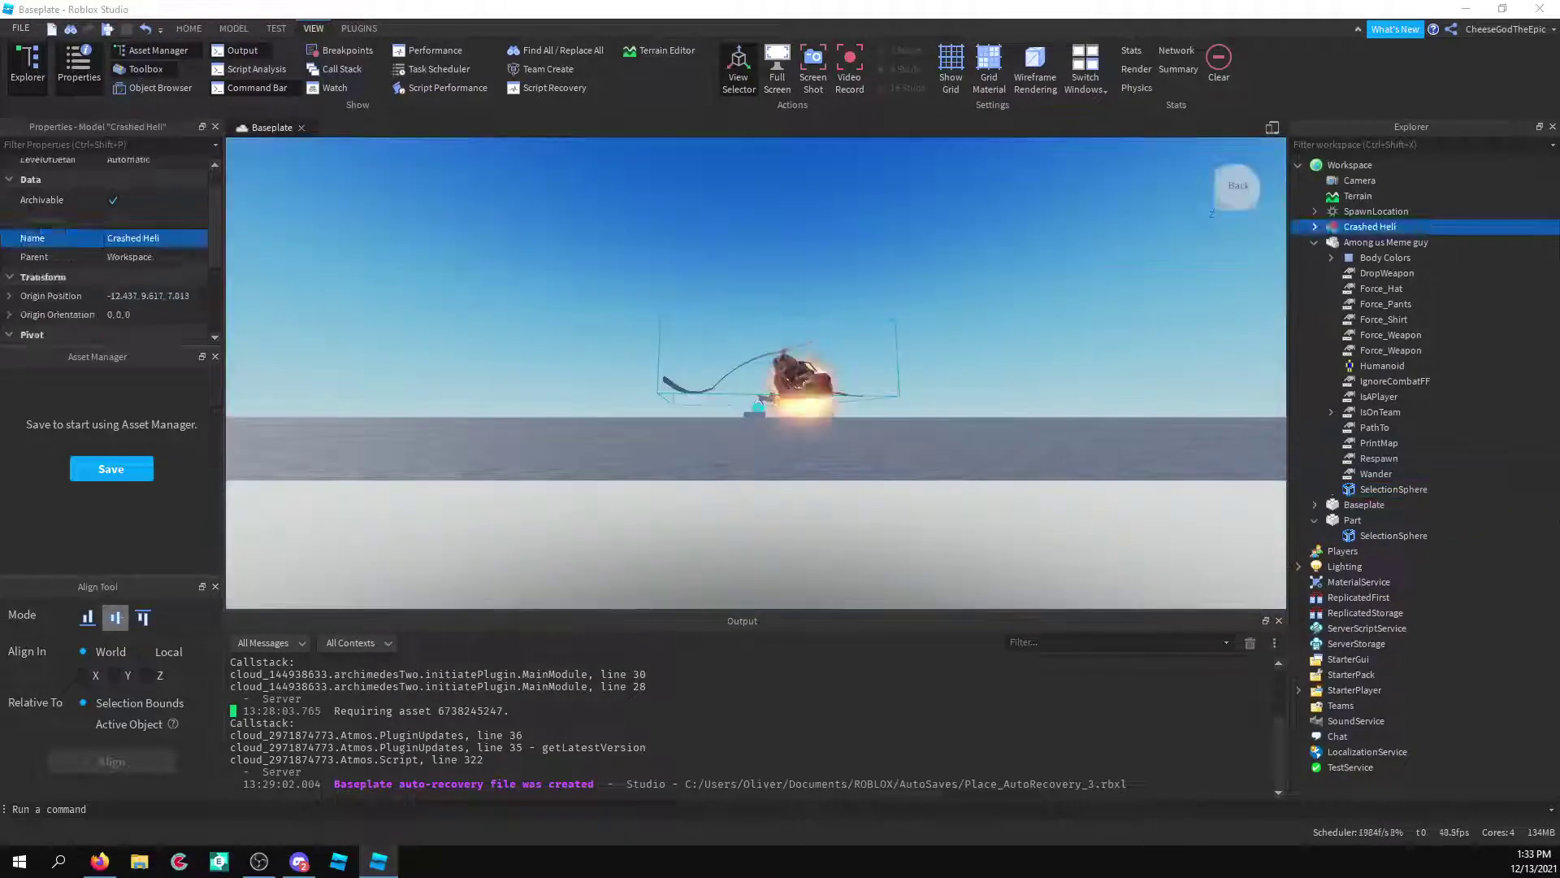
{"action": "right_click_drag", "start_coordinate": [831, 424], "coordinate": [830, 426]}
{"action": "key", "text": "a"}
{"action": "left_click_drag", "start_coordinate": [723, 389], "coordinate": [889, 415]}
{"action": "left_click", "coordinate": [1001, 485]}
Insert a SelectionBox into the Crashed Heli model and assign the model as its Adornee.
{"action": "scroll", "coordinate": [996, 461], "scroll_direction": "up", "scroll_amount": 5}
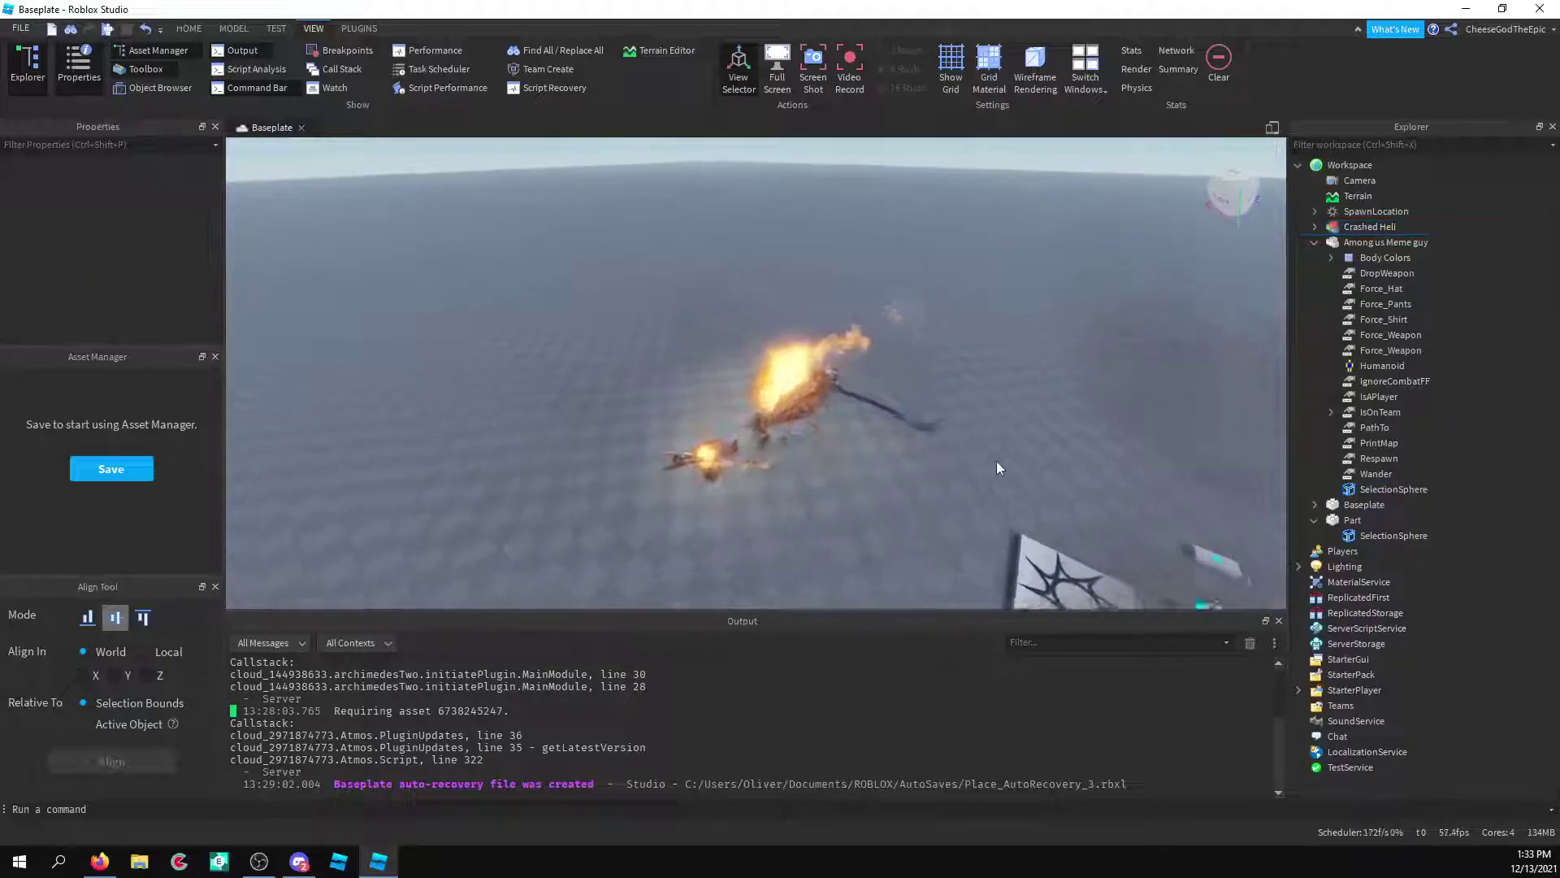
{"action": "right_click_drag", "start_coordinate": [996, 461], "coordinate": [993, 390]}
{"action": "left_click", "coordinate": [1002, 367]}
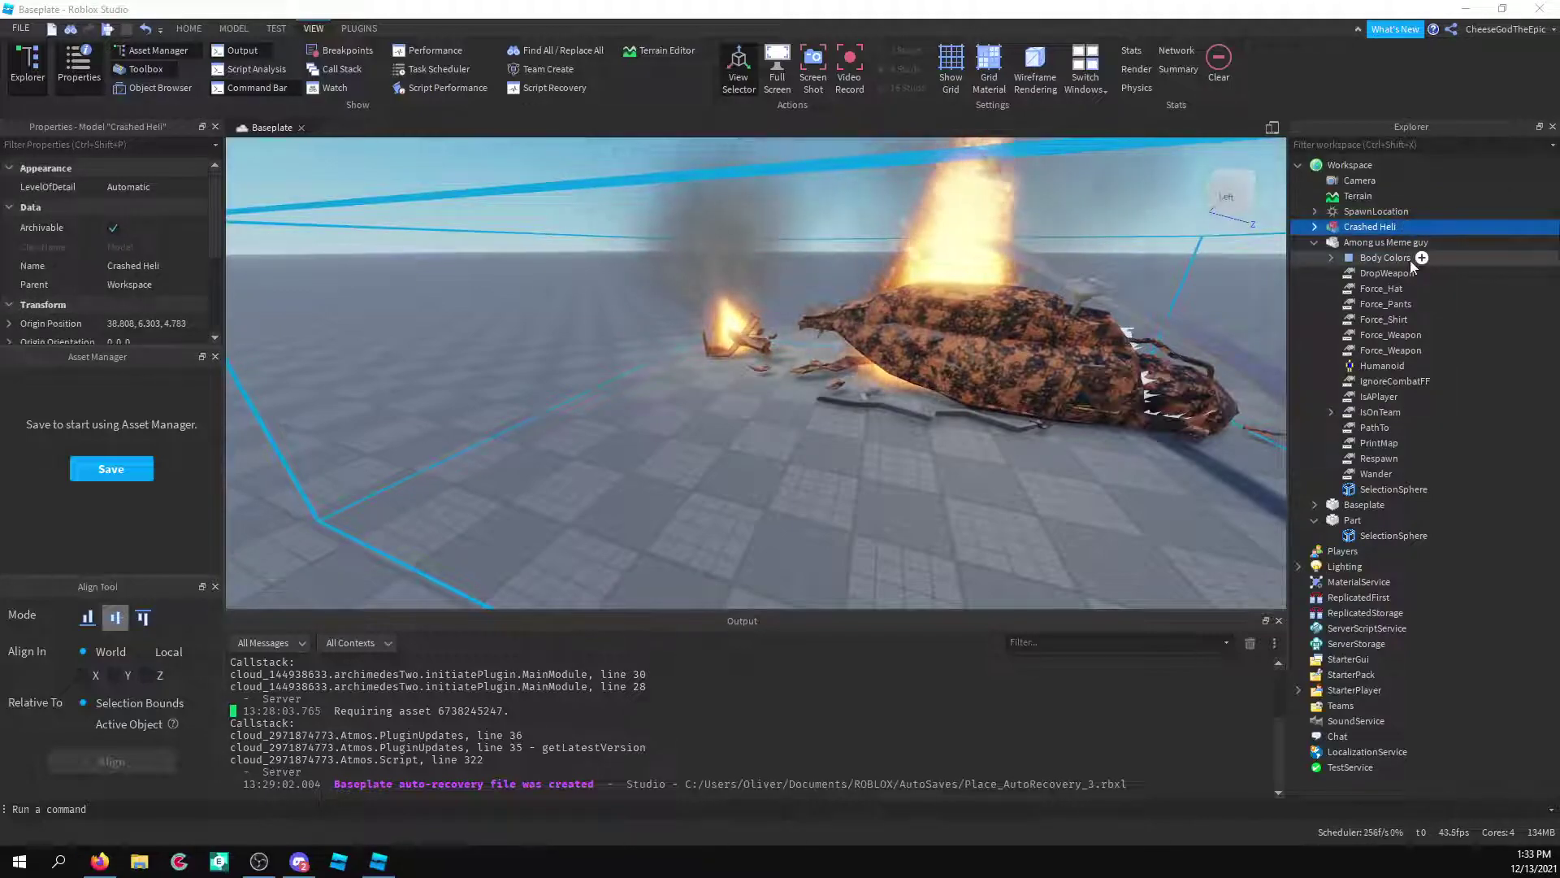
{"action": "key", "text": "Right"}
{"action": "left_click", "coordinate": [1387, 382]}
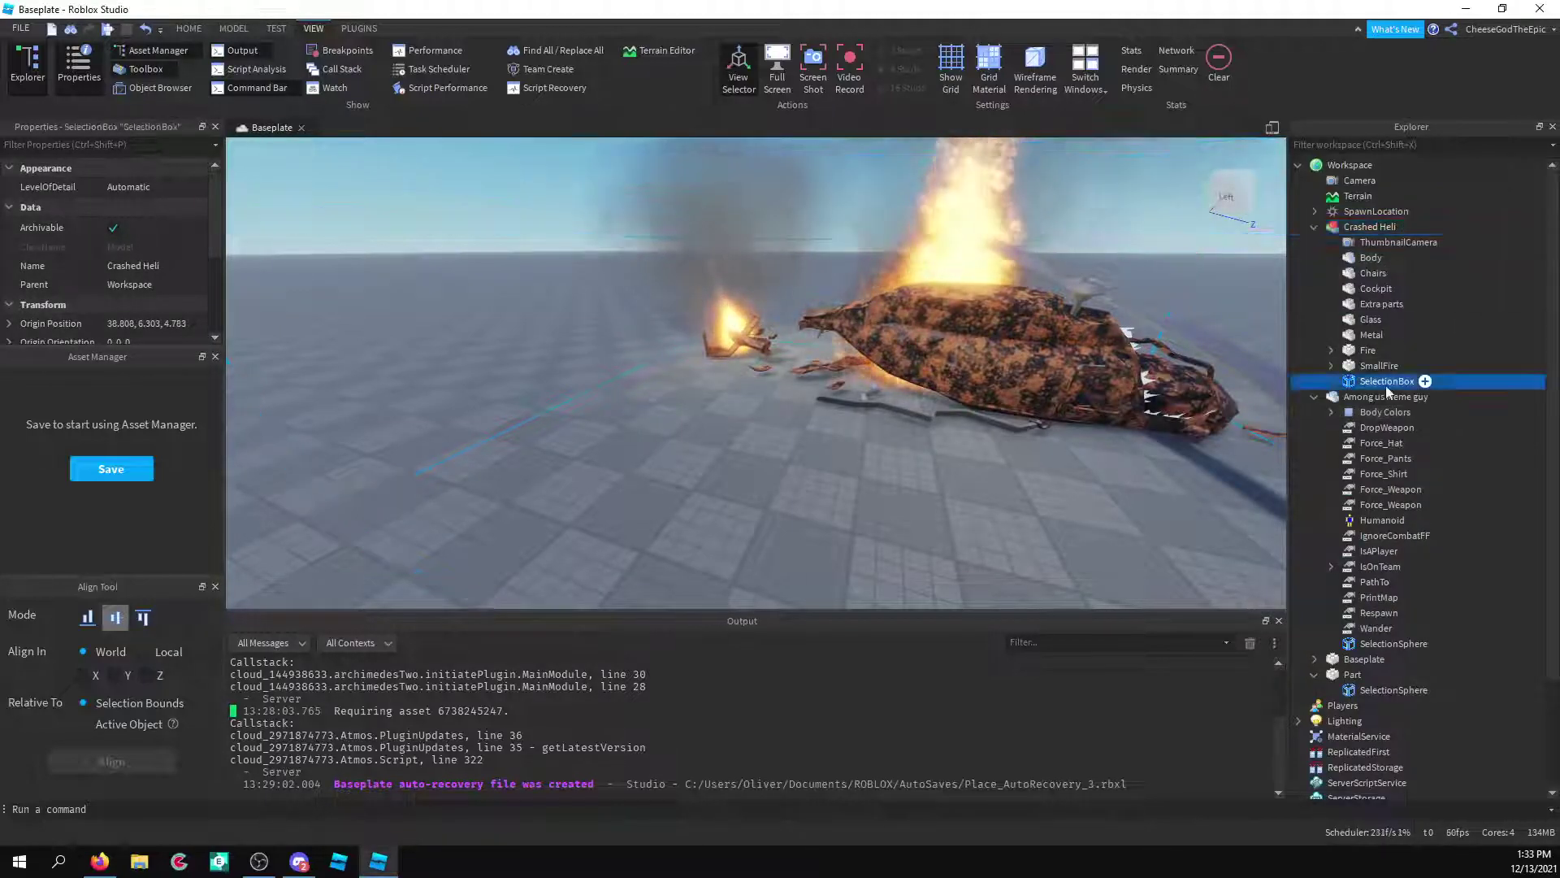
{"action": "left_click", "coordinate": [155, 325]}
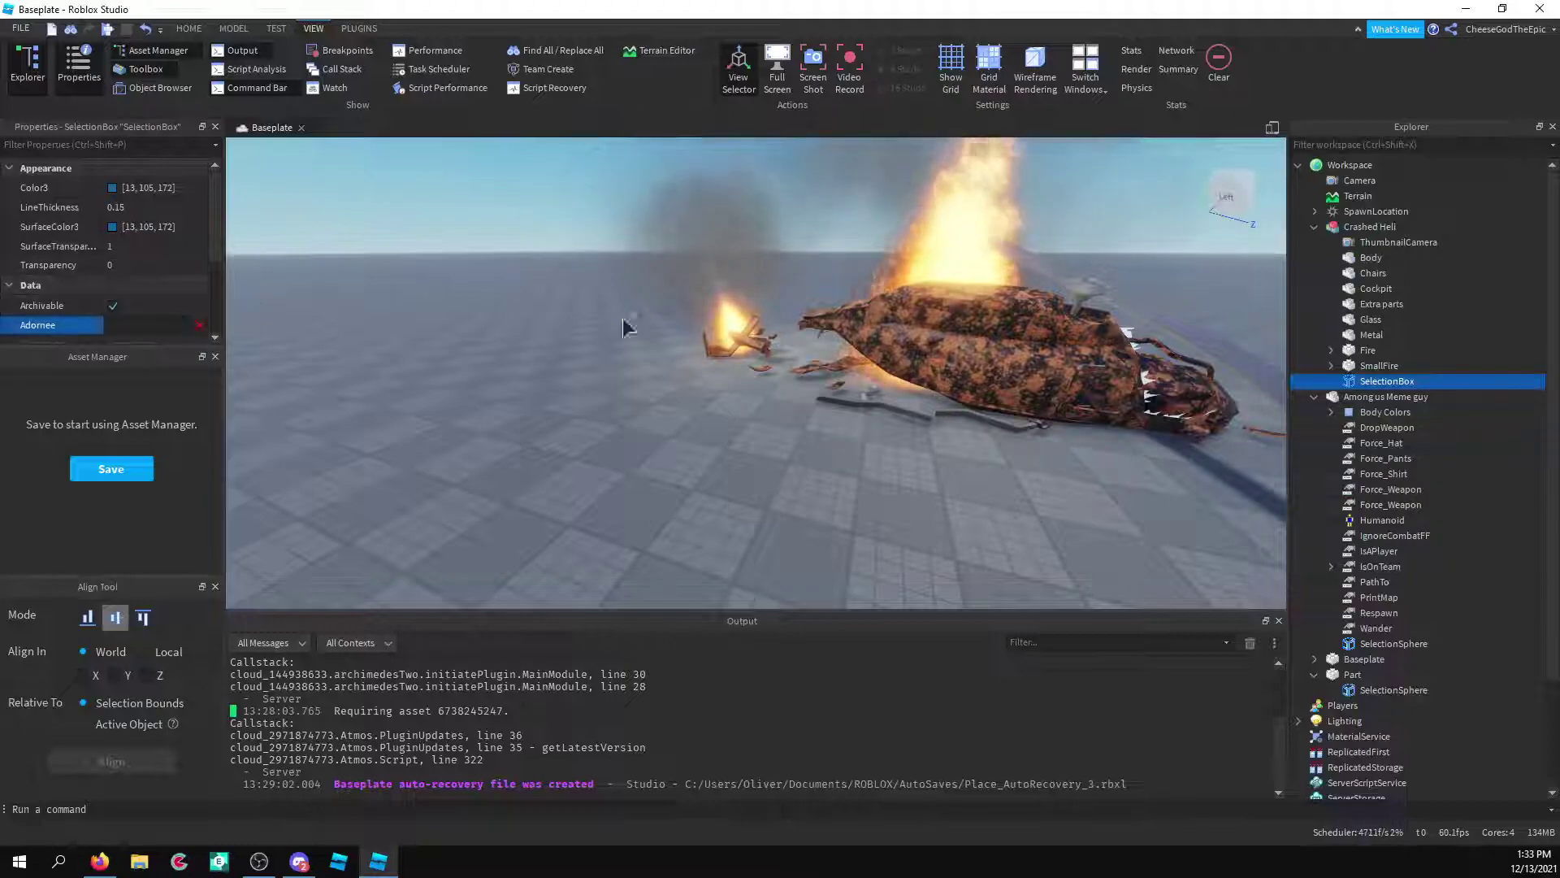
{"action": "left_click", "coordinate": [1365, 230]}
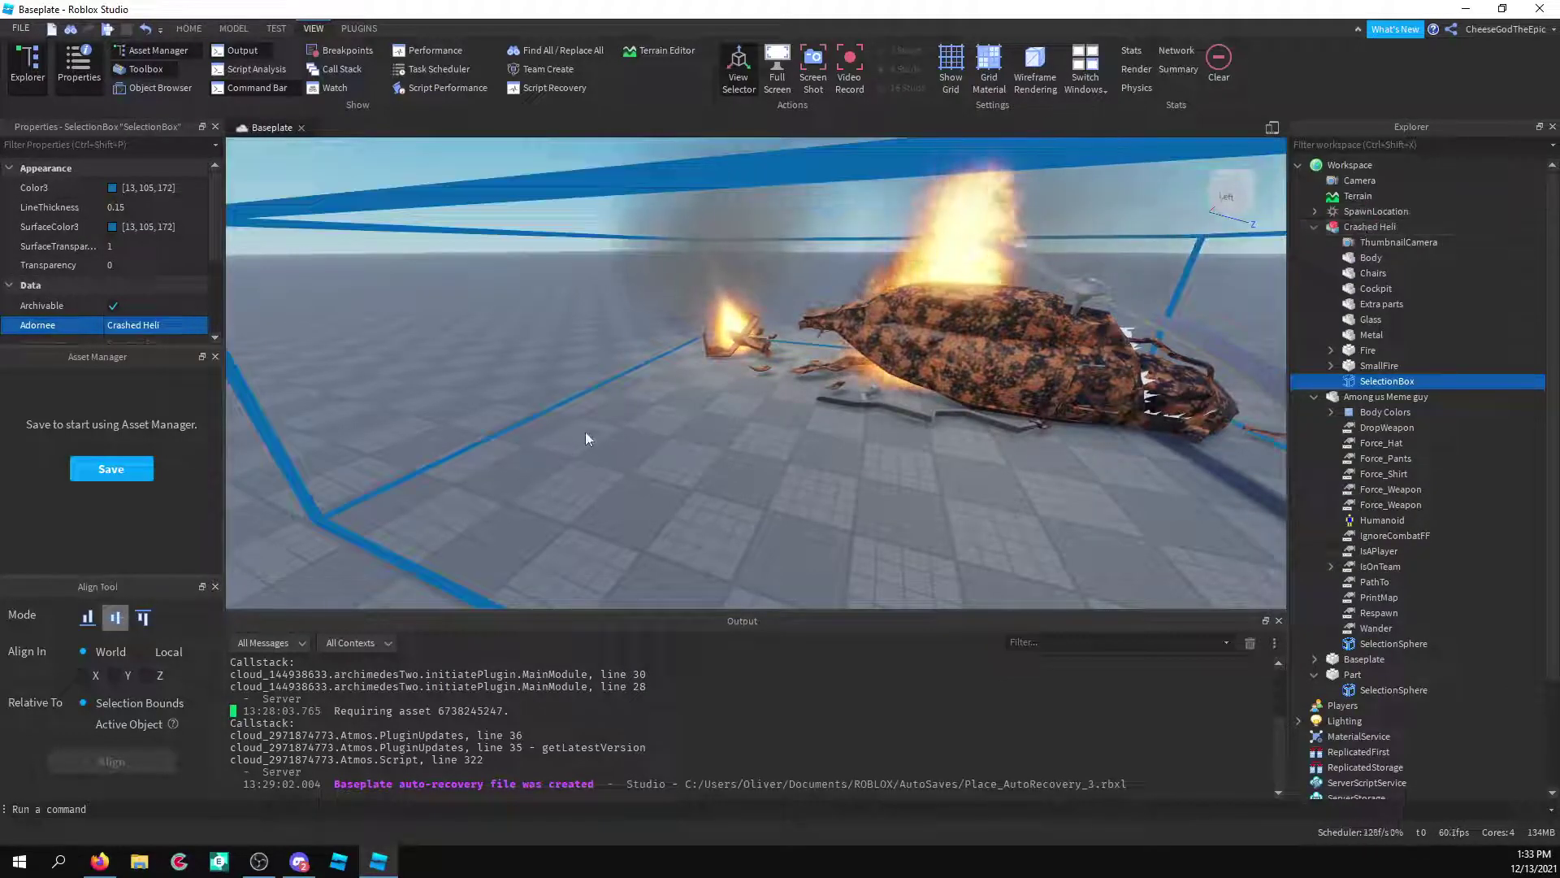
Examine the SelectionBox around the Crashed Heli from different distances and angles.
{"action": "scroll", "coordinate": [560, 433], "scroll_direction": "down", "scroll_amount": 4}
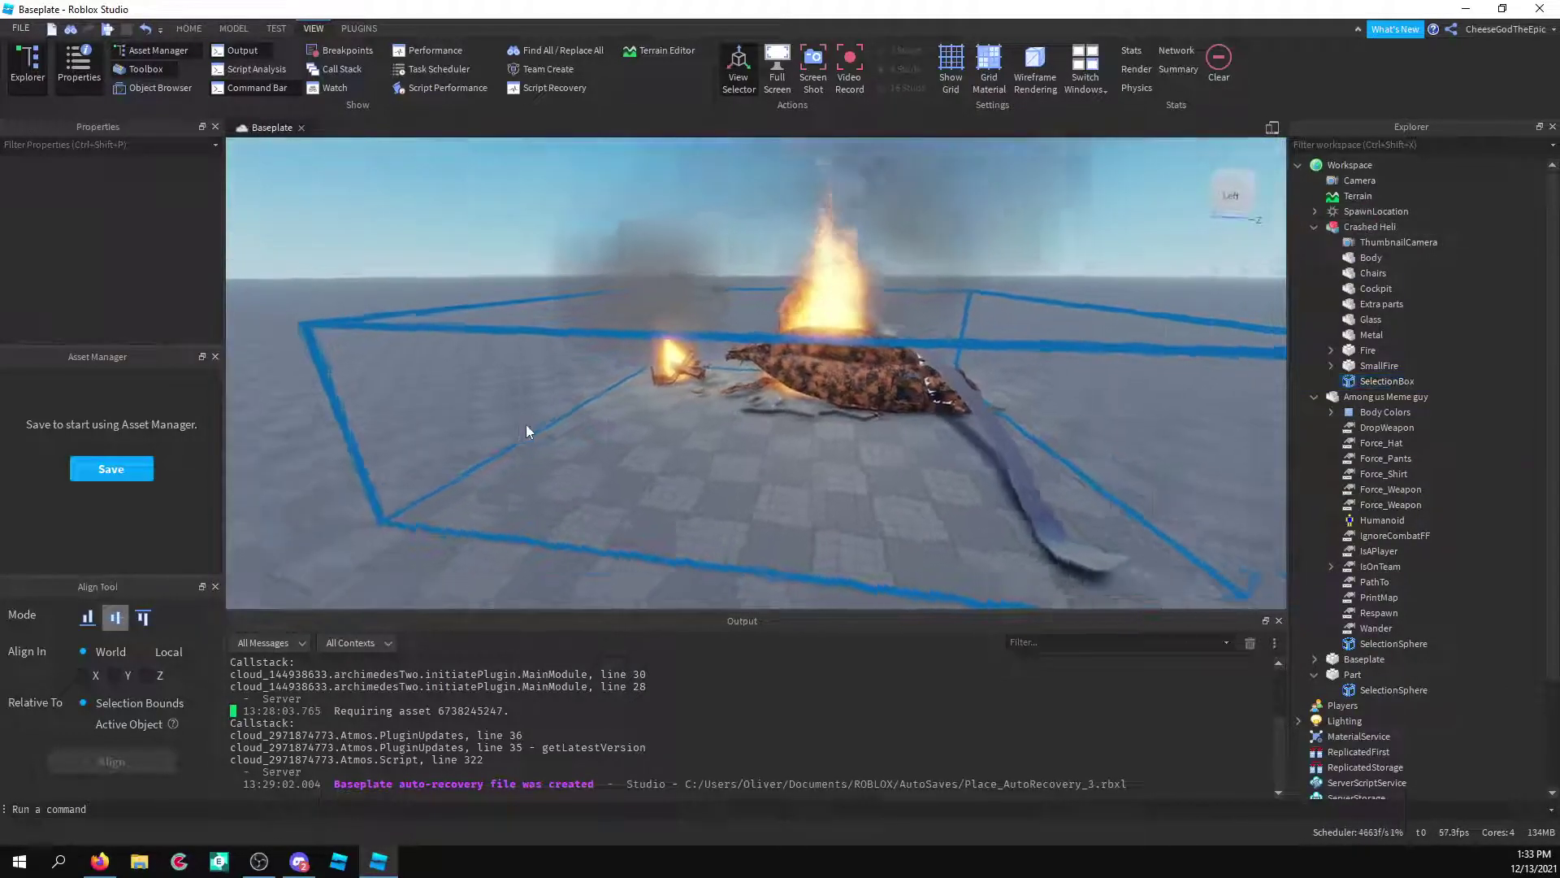
{"action": "right_click_drag", "start_coordinate": [526, 432], "coordinate": [526, 428]}
{"action": "key", "text": "w"}
{"action": "scroll", "coordinate": [697, 385], "scroll_direction": "down", "scroll_amount": 3}
{"action": "scroll", "coordinate": [696, 387], "scroll_direction": "up", "scroll_amount": 2}
{"action": "right_click_drag", "start_coordinate": [696, 387], "coordinate": [697, 388]}
{"action": "scroll", "coordinate": [698, 388], "scroll_direction": "up", "scroll_amount": 2}
{"action": "scroll", "coordinate": [697, 388], "scroll_direction": "down", "scroll_amount": 3}
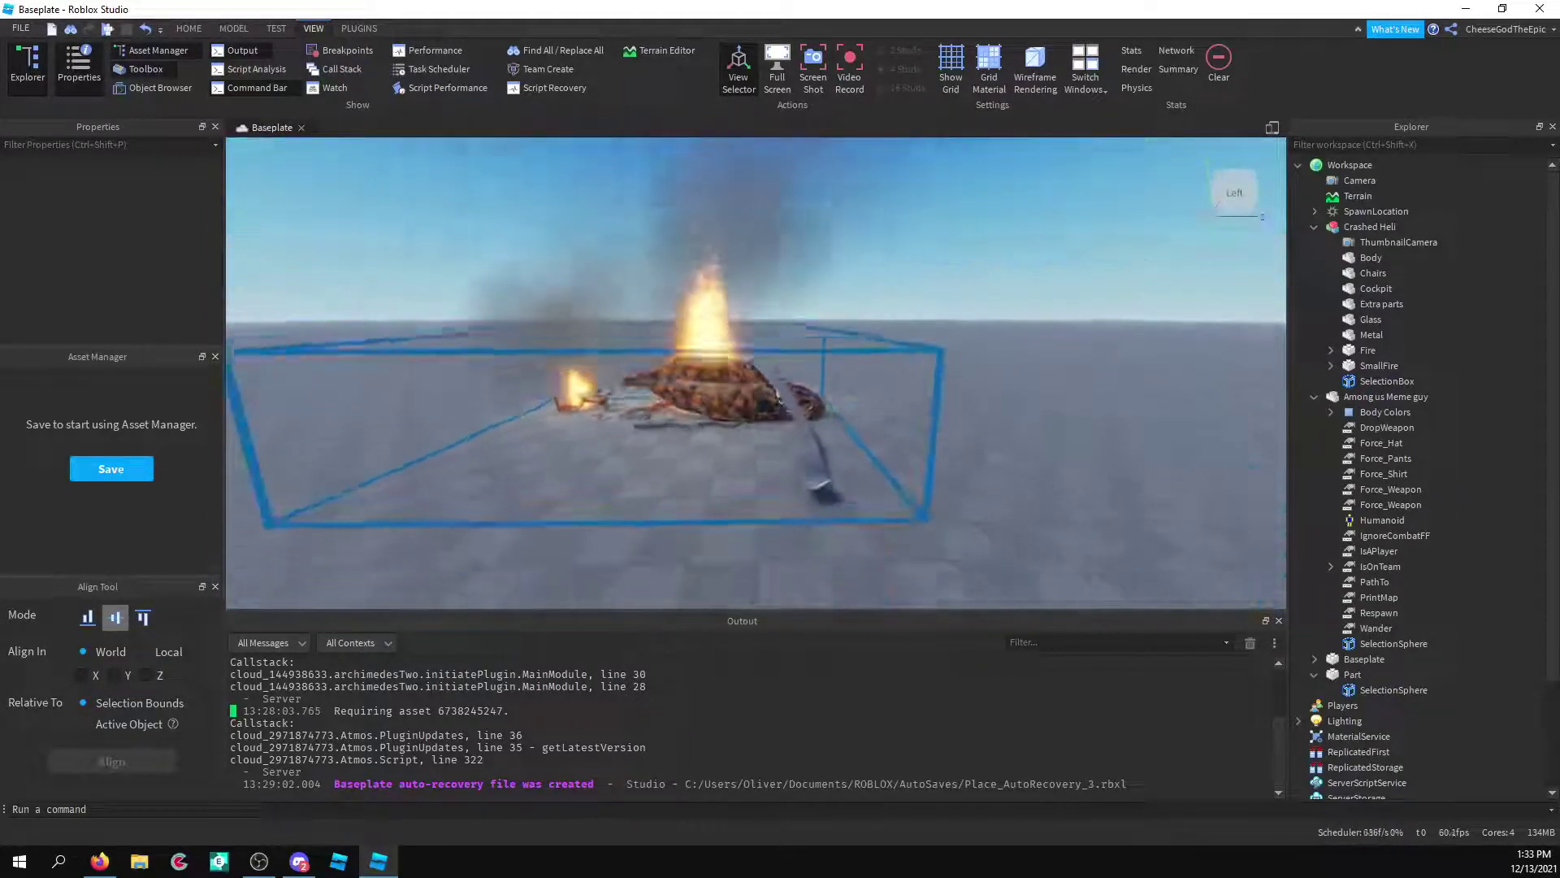
Insert a SelectionSphere into the Crashed Heli, assign the model as its Adornee, and inspect the sphere up close.
{"action": "left_click", "coordinate": [1412, 230]}
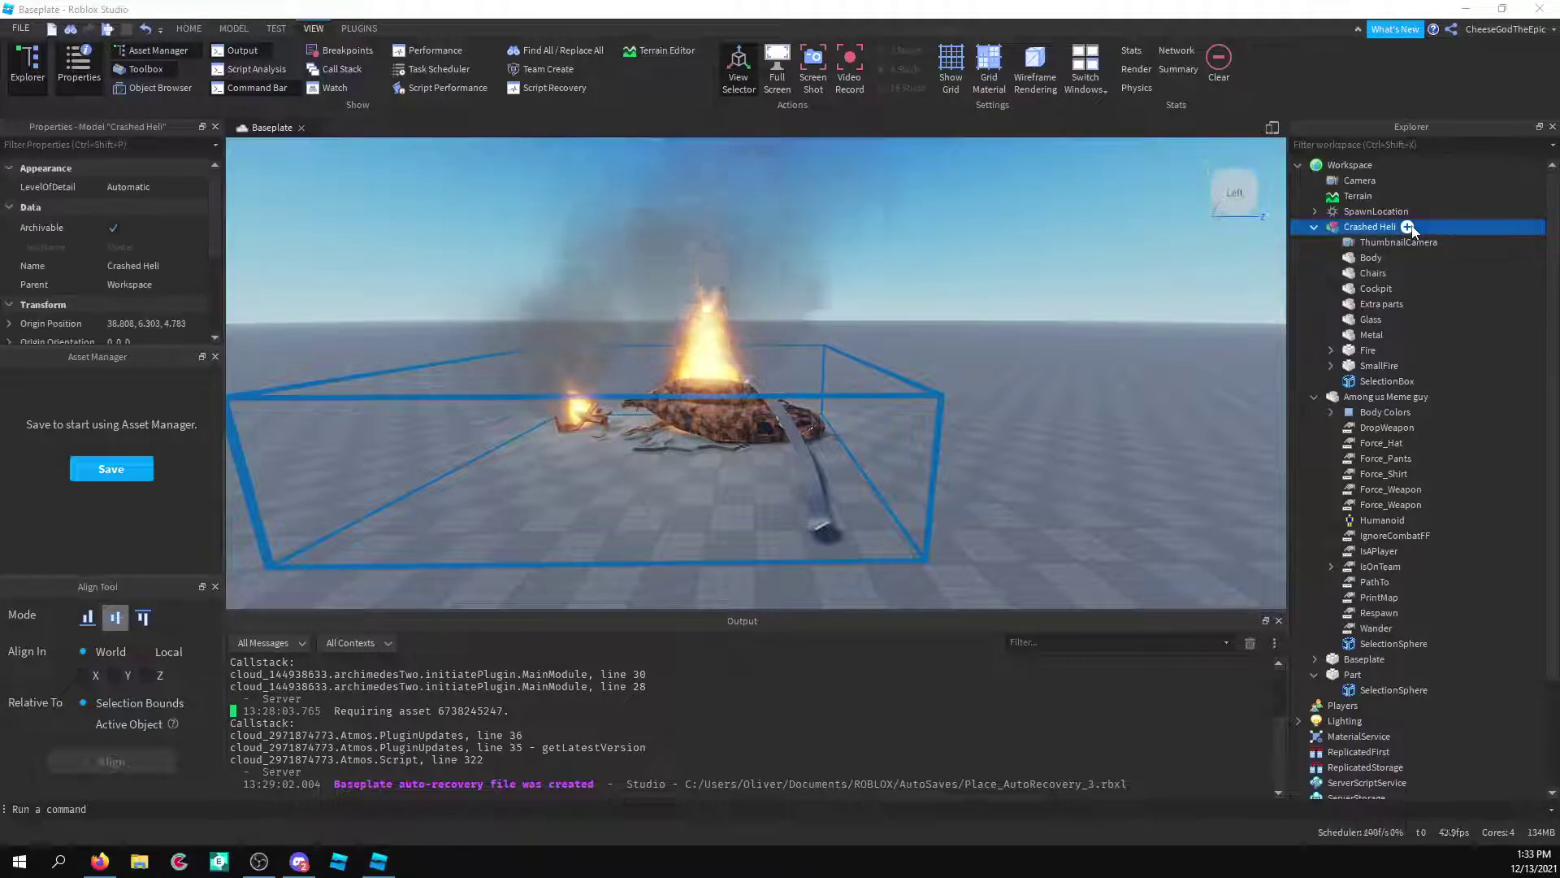
{"action": "key", "text": "Return"}
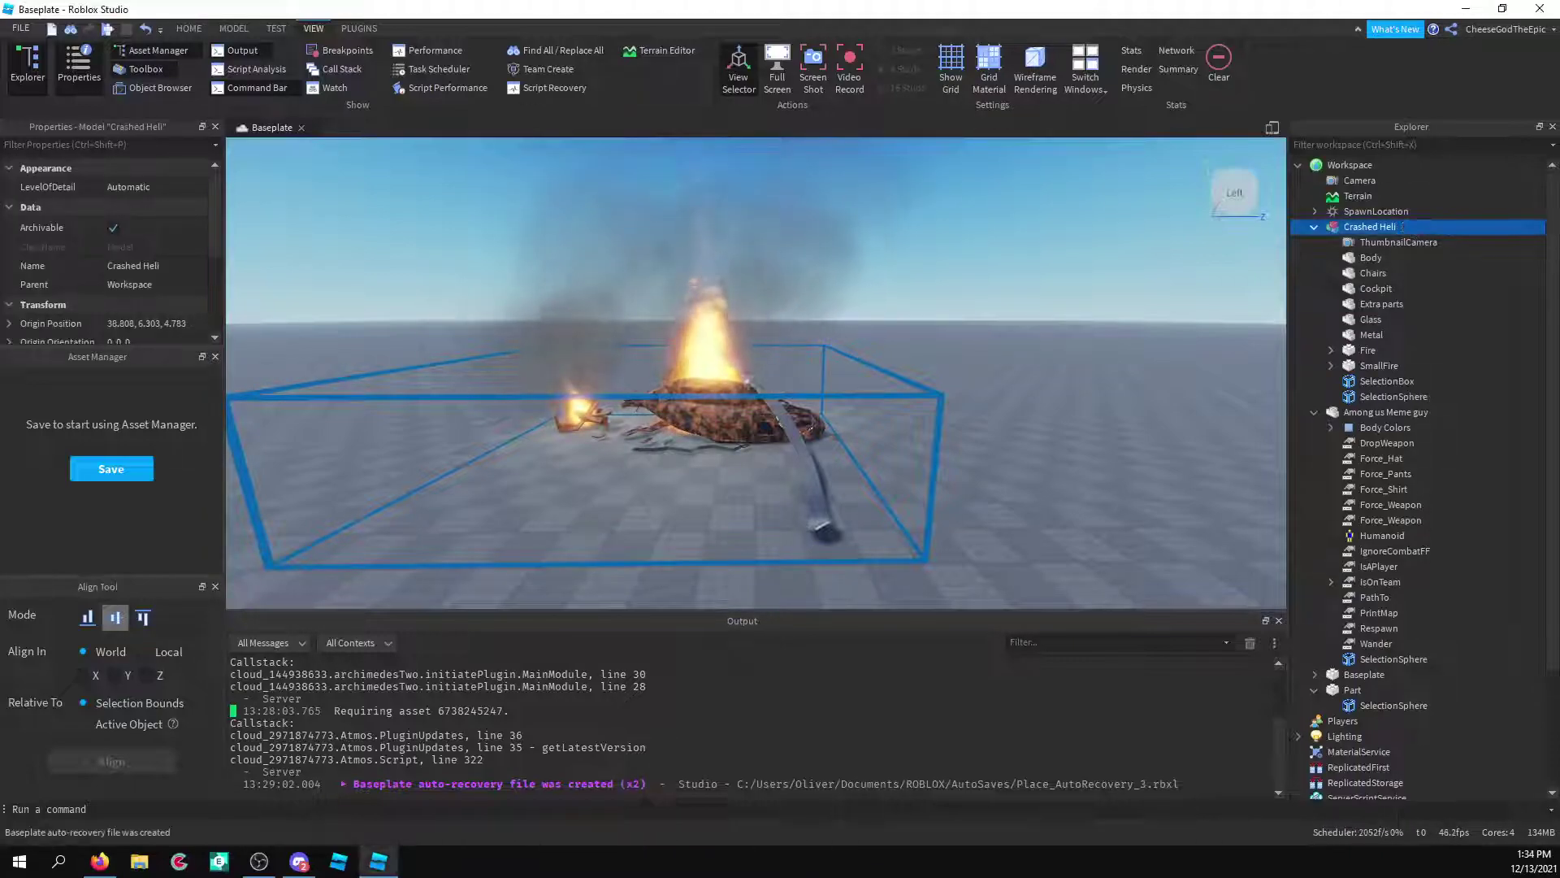
{"action": "left_click", "coordinate": [1391, 397]}
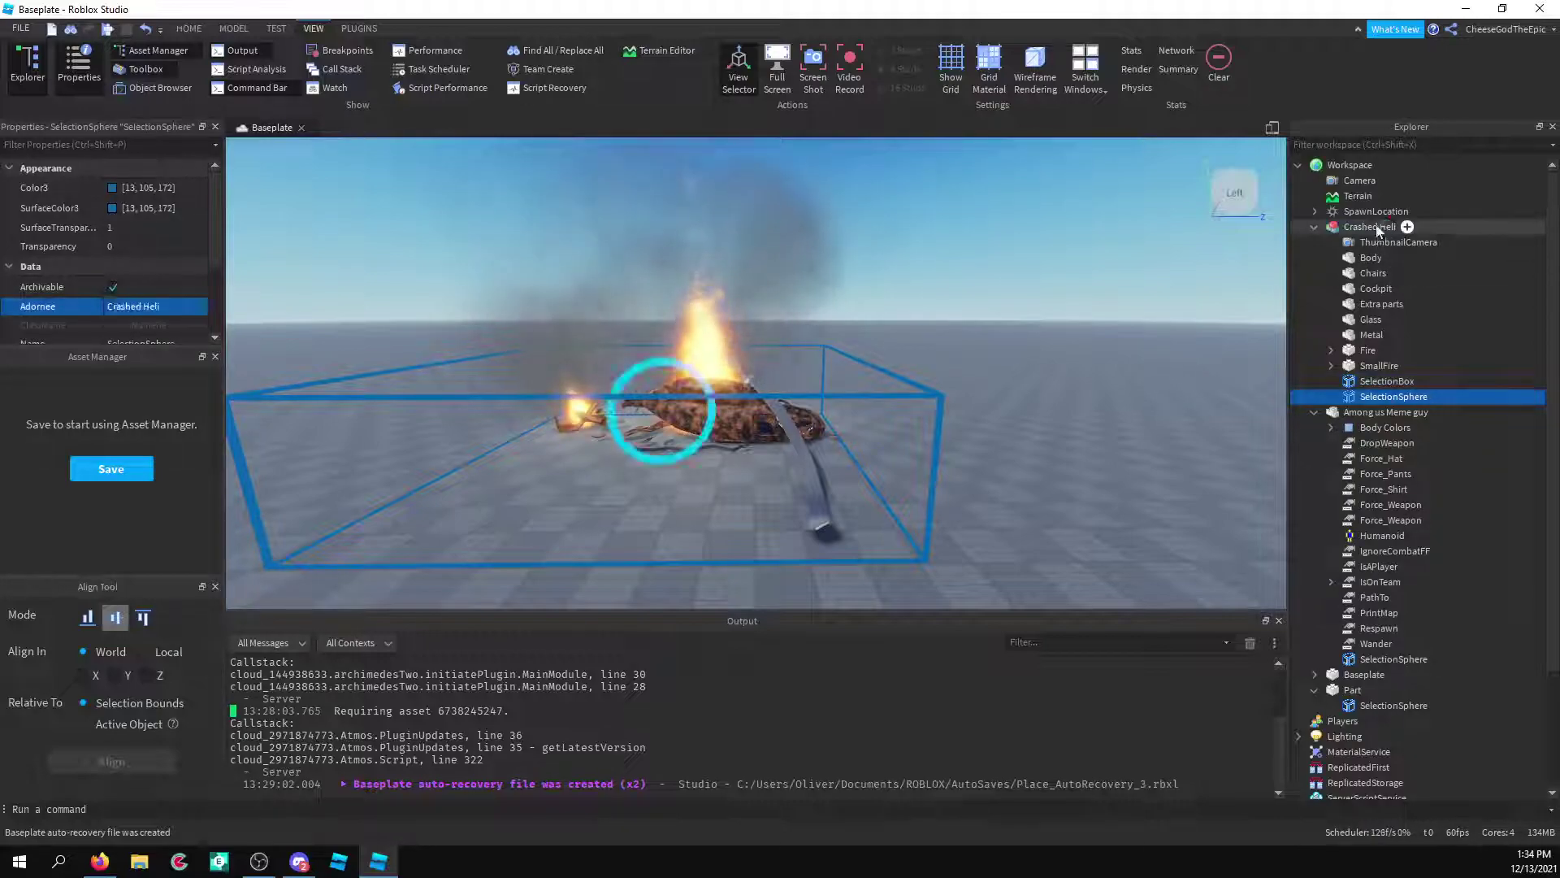
{"action": "scroll", "coordinate": [943, 329], "scroll_direction": "up", "scroll_amount": 10}
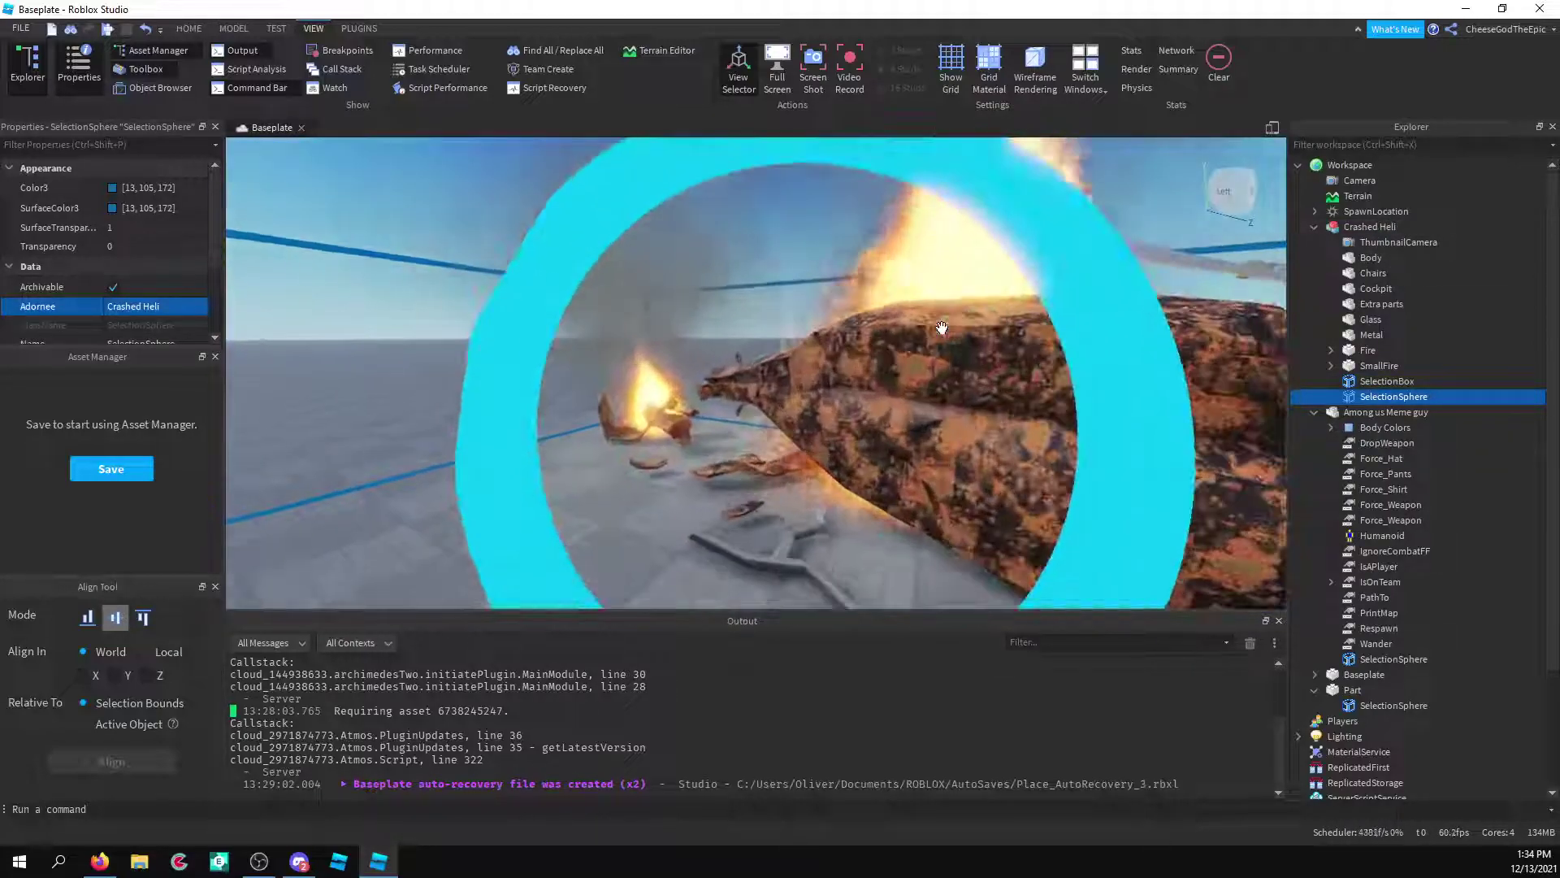
Examine the SelectionSphere on the Crashed Heli from close up and far away to judge its size against the model.
{"action": "scroll", "coordinate": [943, 329], "scroll_direction": "up", "scroll_amount": 8}
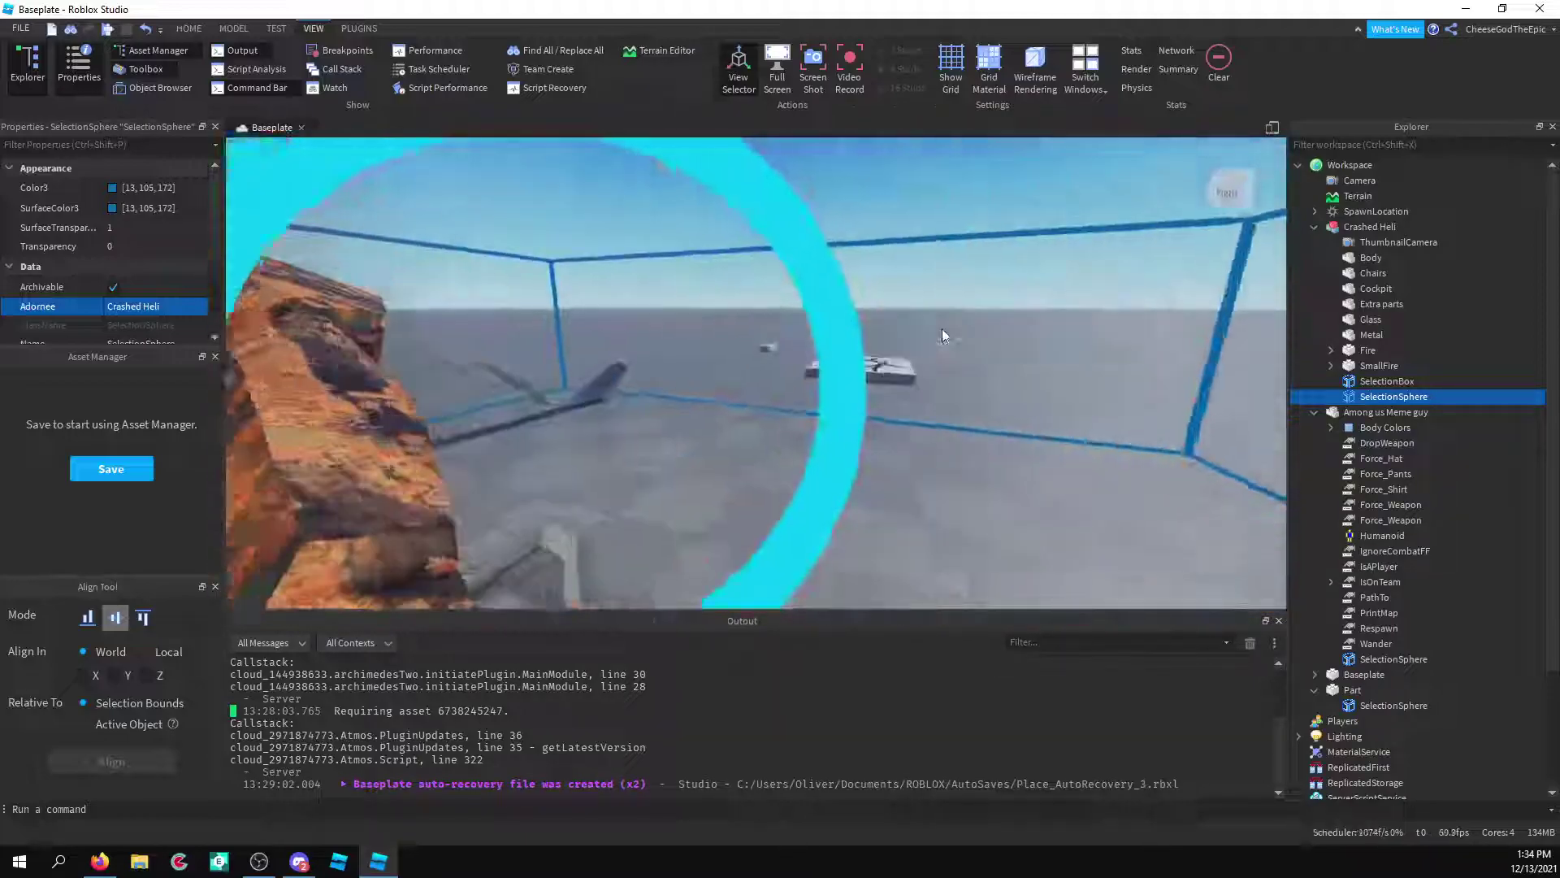
{"action": "key", "text": "s"}
{"action": "right_click_drag", "start_coordinate": [943, 329], "coordinate": [941, 327]}
{"action": "key", "text": "w"}
{"action": "key", "text": "w"}
{"action": "key", "text": "s"}
{"action": "key", "text": "s"}
{"action": "key", "text": "w"}
{"action": "key", "text": "w"}
{"action": "key", "text": "s"}
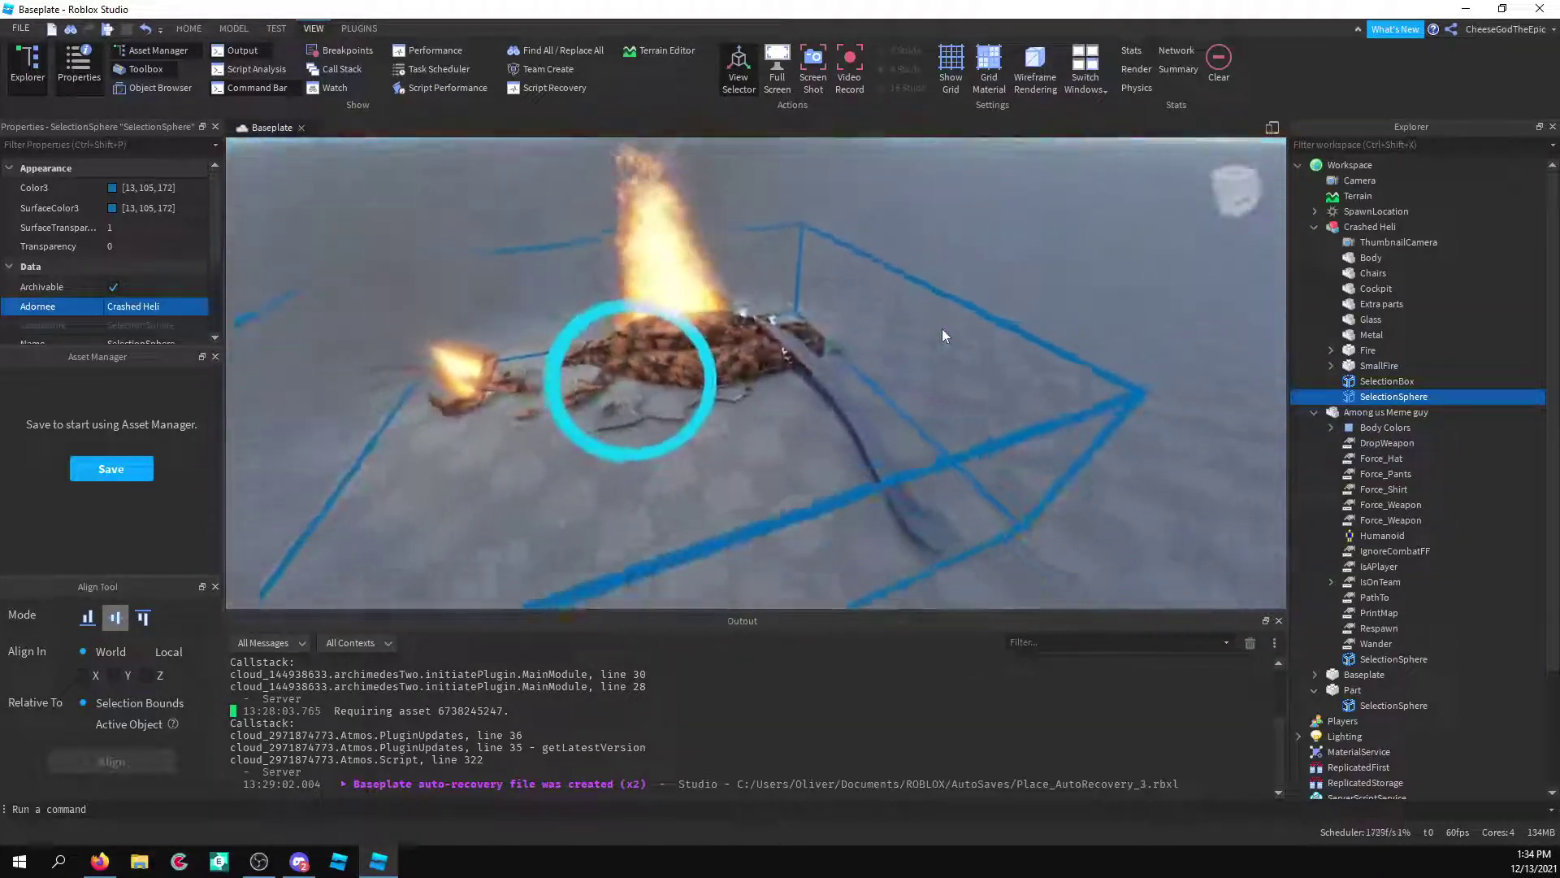
{"action": "scroll", "coordinate": [942, 329], "scroll_direction": "down", "scroll_amount": 5}
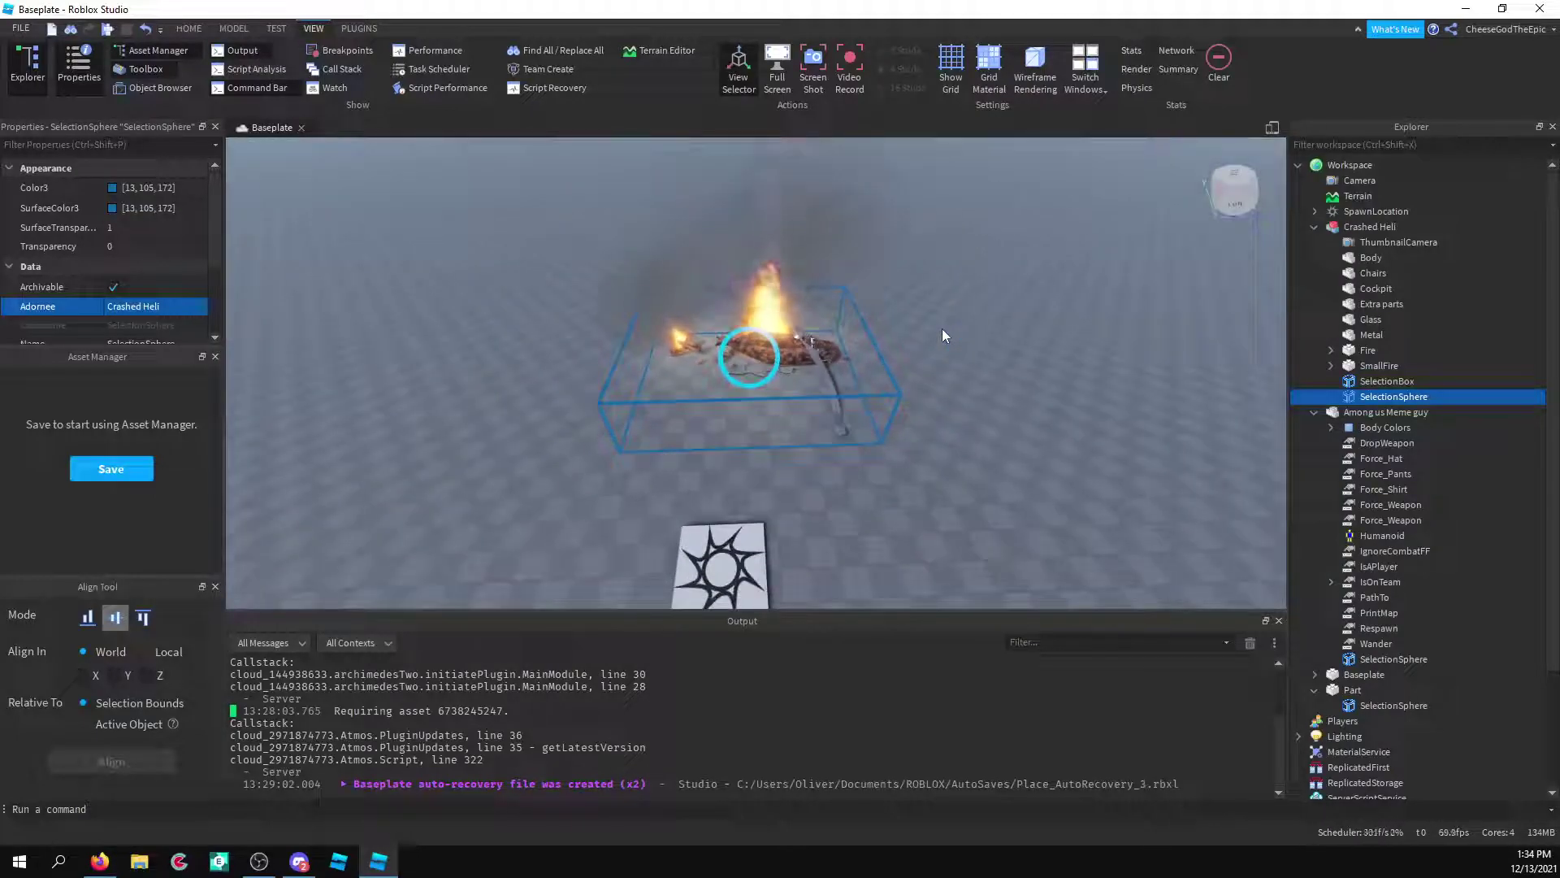
{"action": "scroll", "coordinate": [919, 381], "scroll_direction": "up", "scroll_amount": 10}
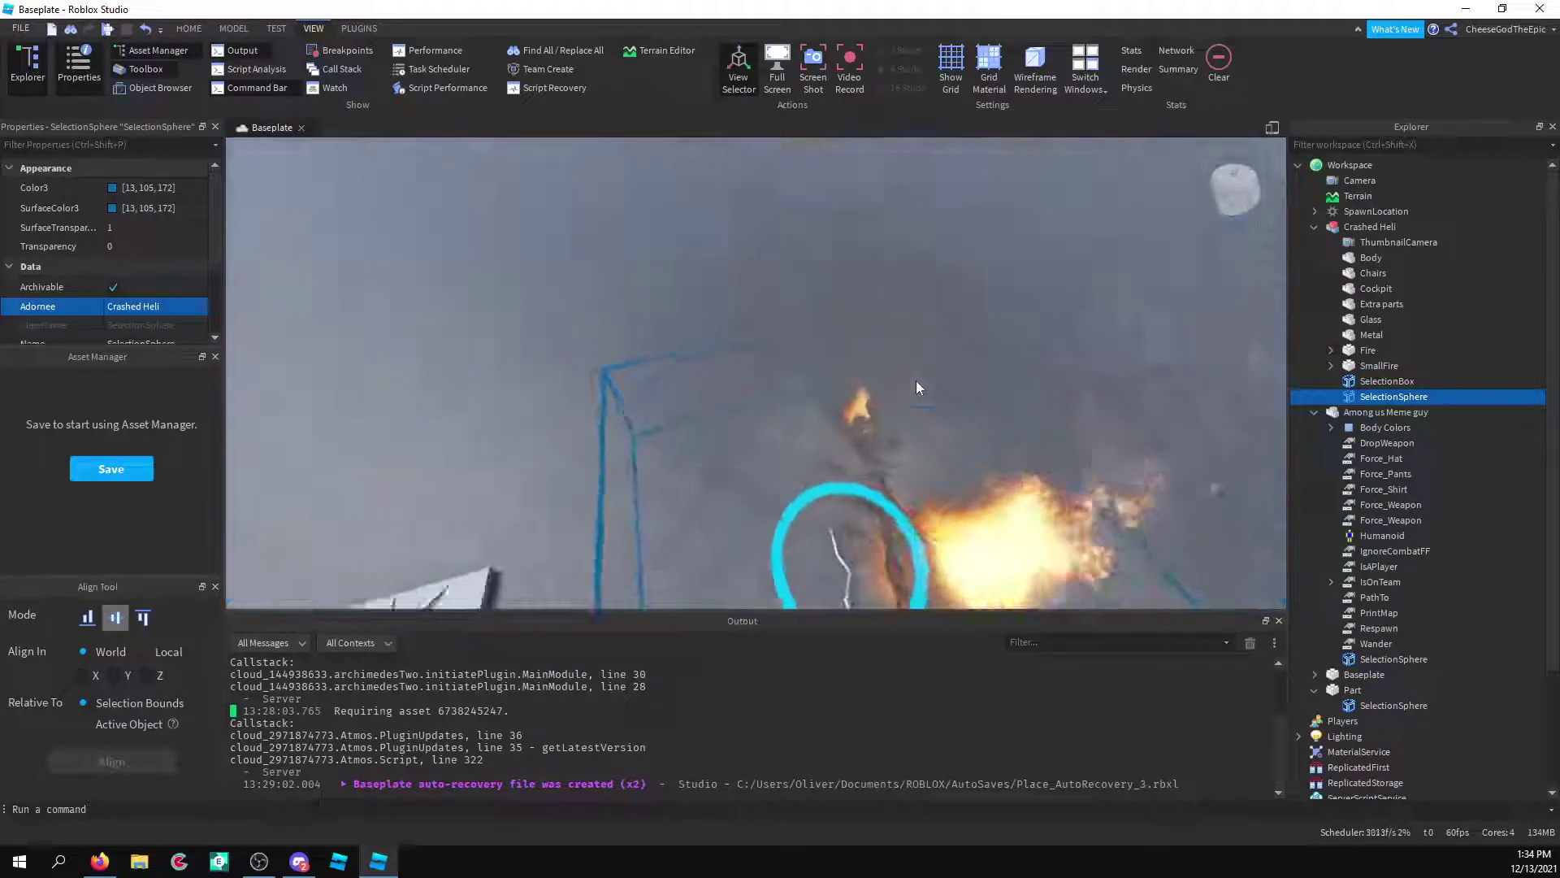
Clear the selection and compare the SelectionBox and SelectionSphere outlines on the Crashed Heli from several sides and distances.
{"action": "right_click_drag", "start_coordinate": [917, 382], "coordinate": [917, 382]}
{"action": "left_click", "coordinate": [917, 382]}
{"action": "key", "text": "s"}
{"action": "key", "text": "d"}
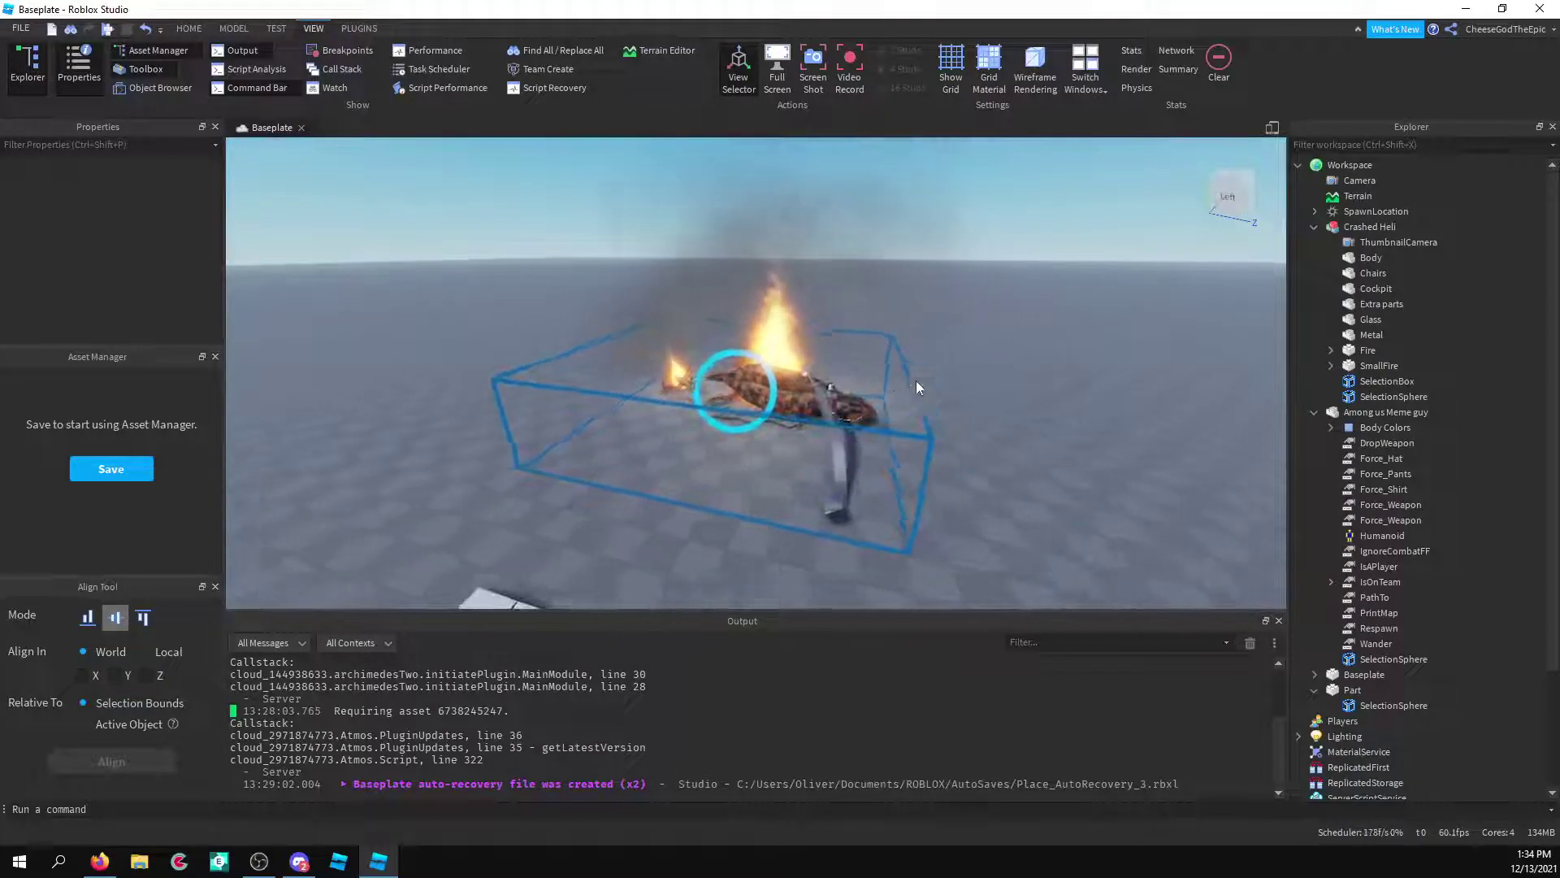
{"action": "key", "text": "w"}
{"action": "key", "text": "d"}
{"action": "key", "text": "s"}
{"action": "key", "text": "a"}
{"action": "key", "text": "w"}
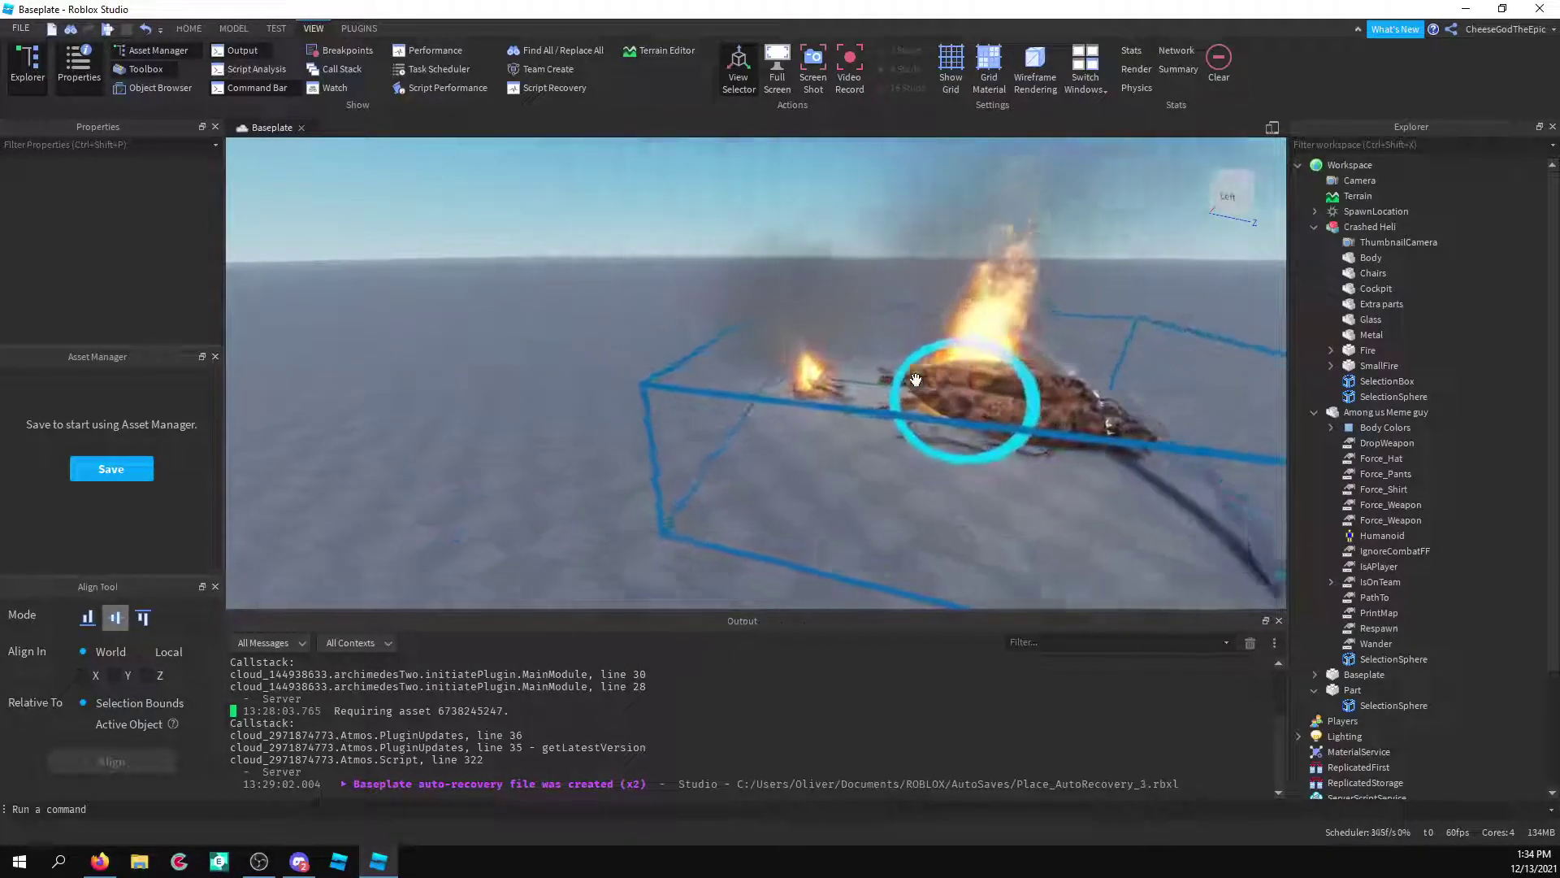
{"action": "key", "text": "s"}
{"action": "right_click_drag", "start_coordinate": [716, 372], "coordinate": [715, 369]}
{"action": "key", "text": "d"}
{"action": "key", "text": "d"}
{"action": "key", "text": "w"}
{"action": "key", "text": "a"}
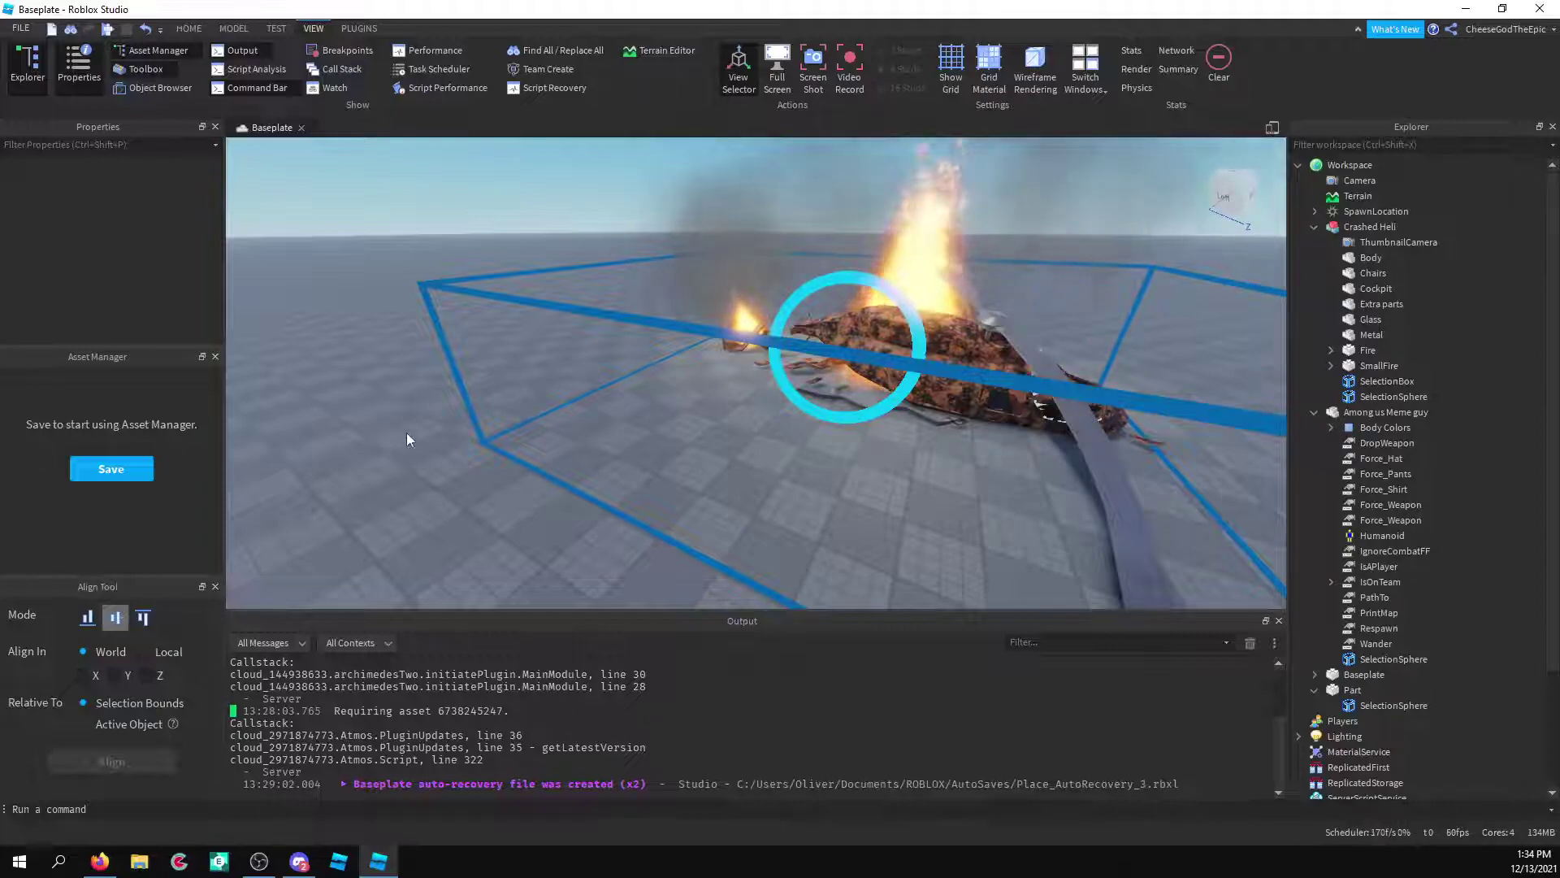
{"action": "key", "text": "a"}
{"action": "right_click_drag", "start_coordinate": [422, 441], "coordinate": [421, 440]}
{"action": "key", "text": "s"}
{"action": "key", "text": "s"}
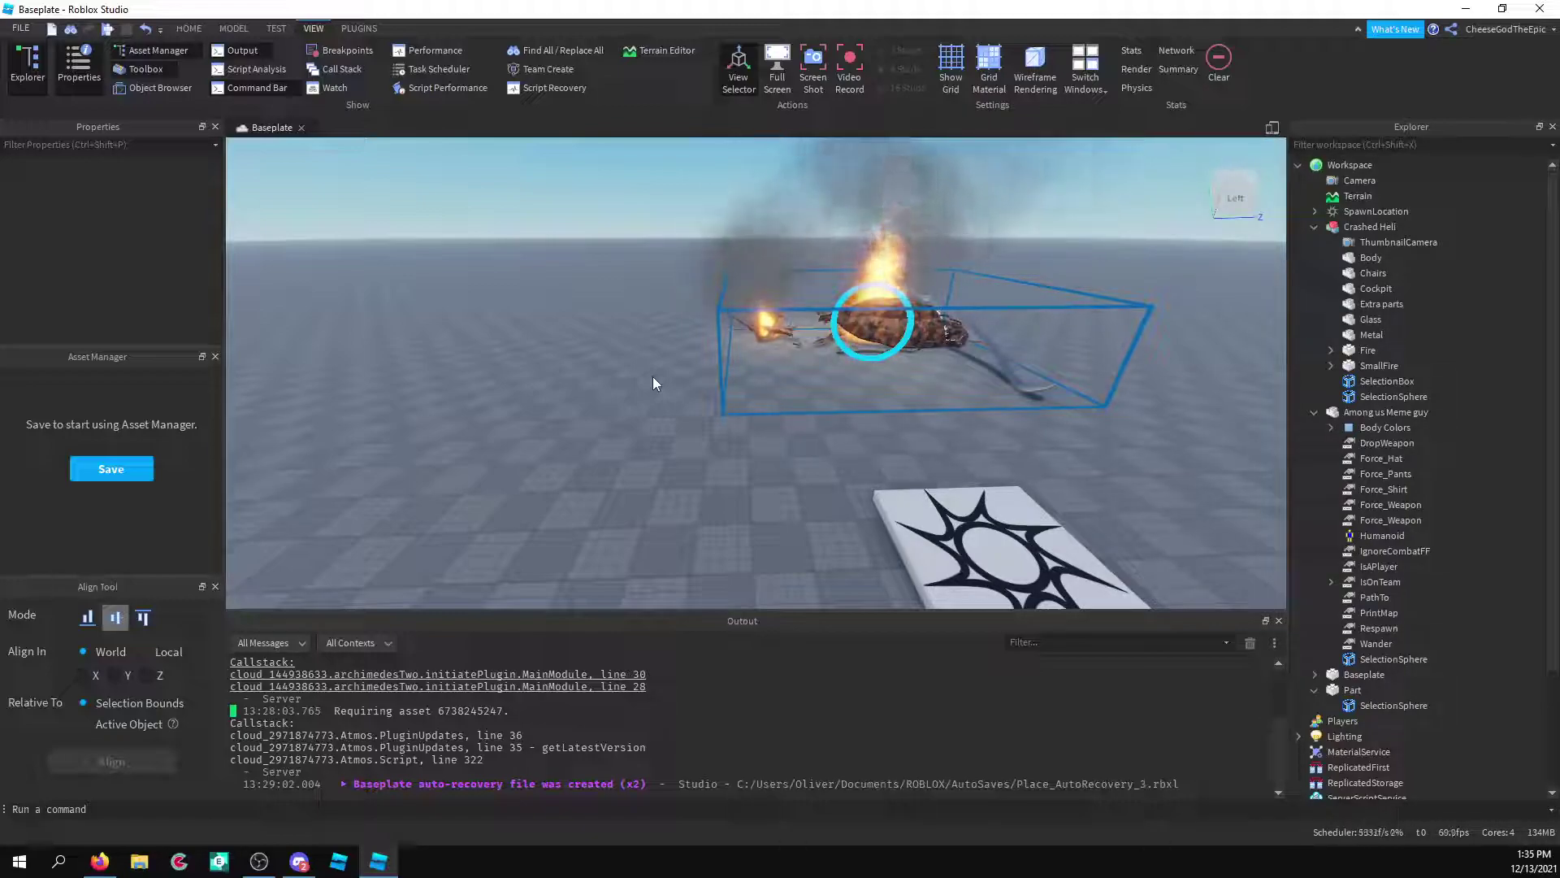
{"action": "scroll", "coordinate": [593, 417], "scroll_direction": "down", "scroll_amount": 3}
{"action": "right_click_drag", "start_coordinate": [593, 418], "coordinate": [593, 418]}
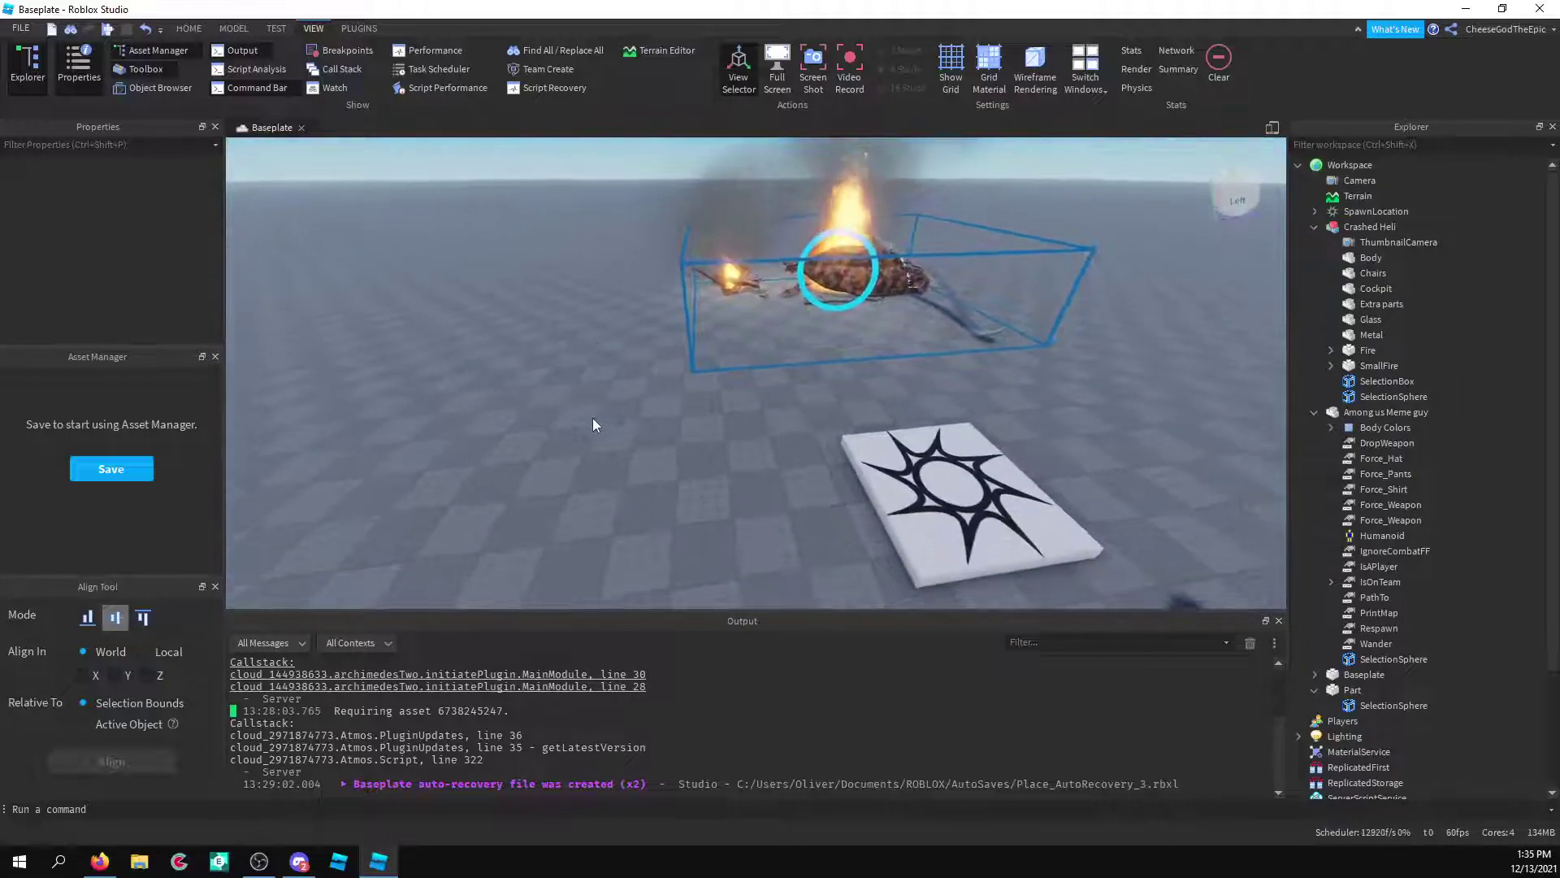